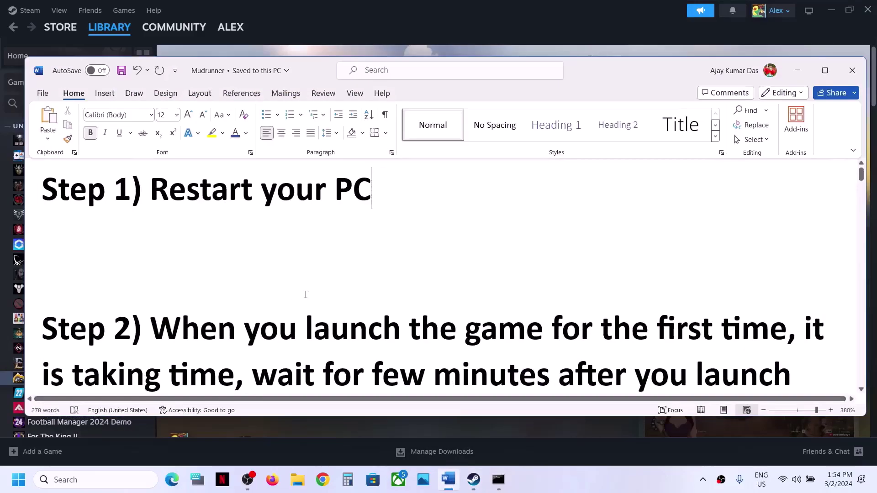
Highlight the Step 2 text in the Mudrunner document about waiting a few minutes after first launching the game.
scroll(292, 302, down, 2)
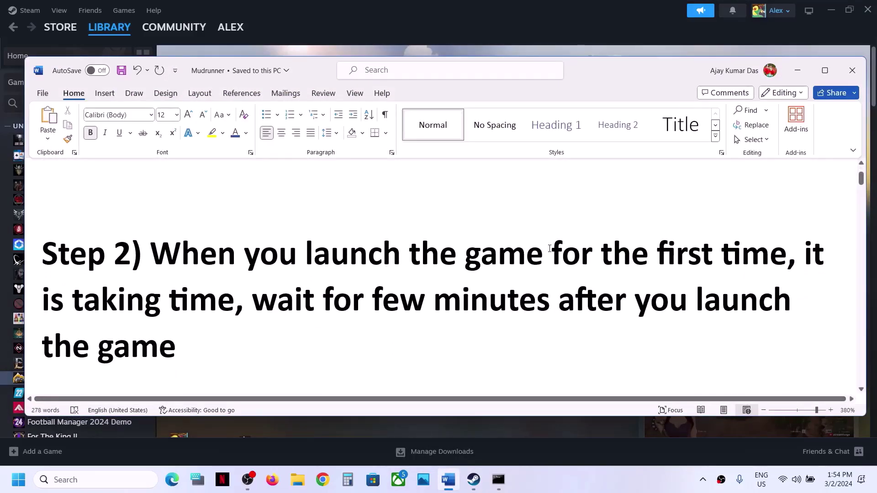
drag(550, 249, 237, 305)
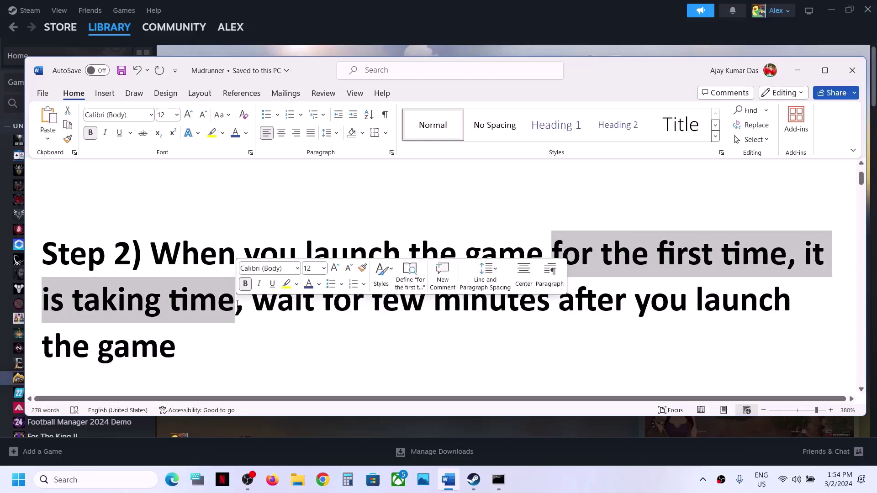
drag(252, 301, 173, 360)
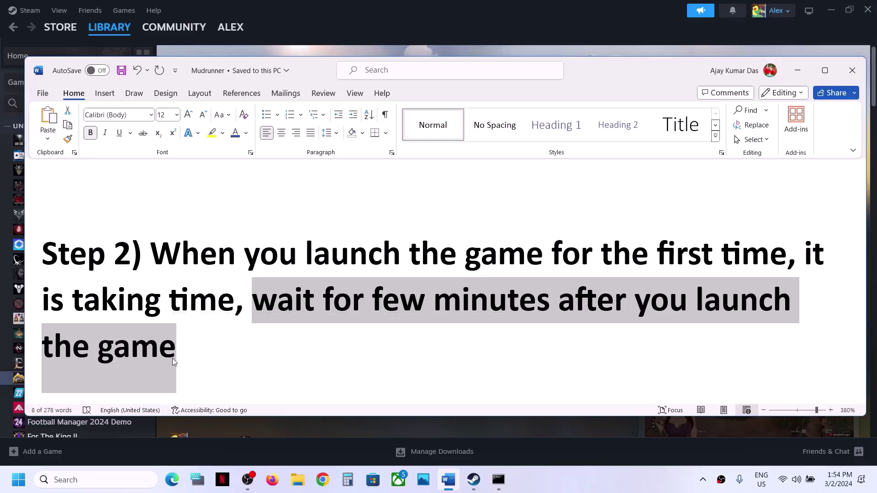
click(173, 359)
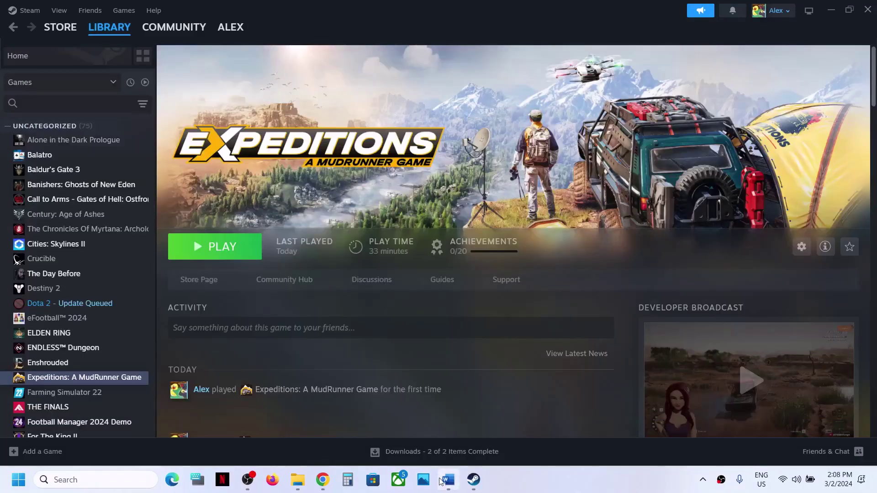
Return to the Mudrunner document in Word and highlight the Step 3 instruction to run the game using the shortcut.
click(449, 478)
scroll(164, 191, up, 2)
scroll(163, 191, up, 1)
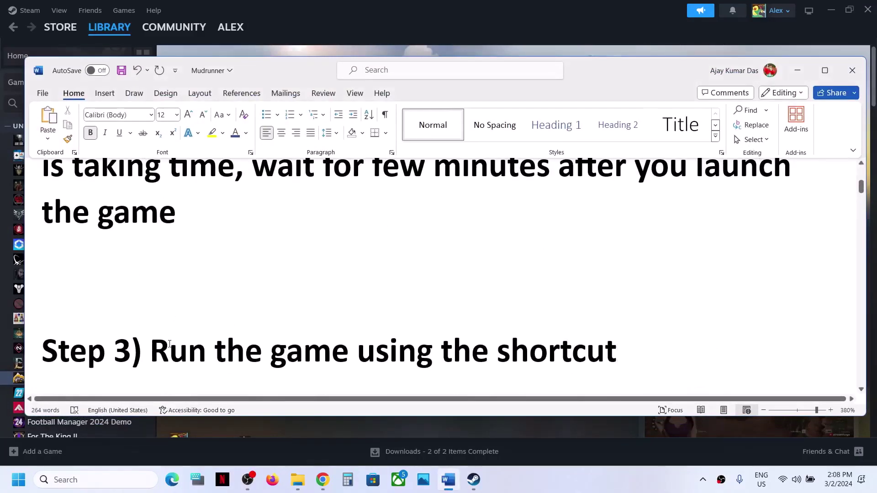
drag(164, 352, 618, 352)
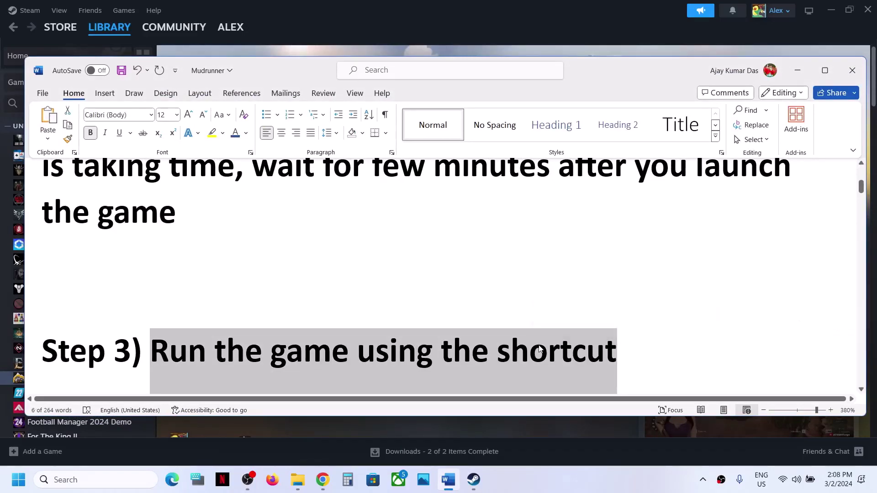
Launch Expeditions: A MudRunner Game from its desktop shortcut, and close the game window.
key(super+d)
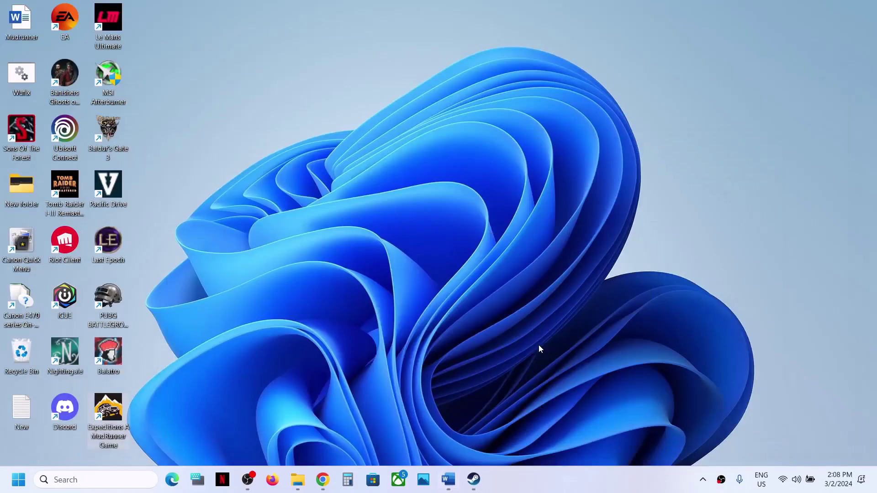
right_click(110, 413)
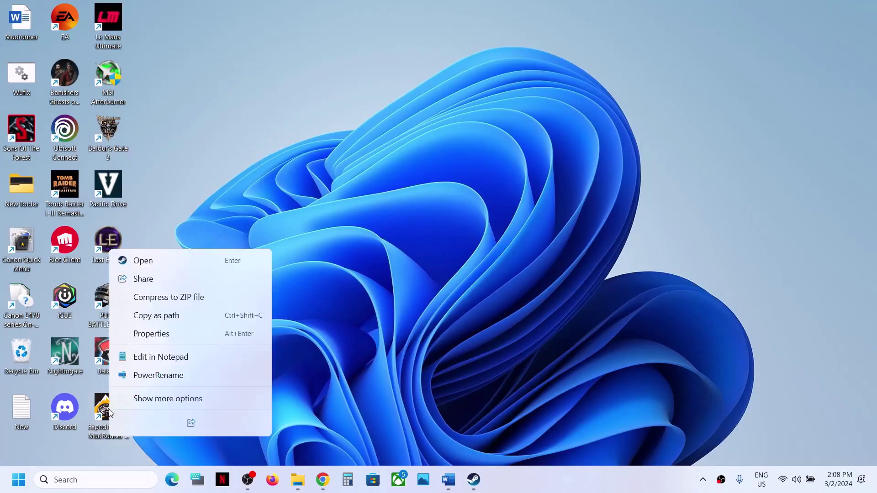
key(Escape)
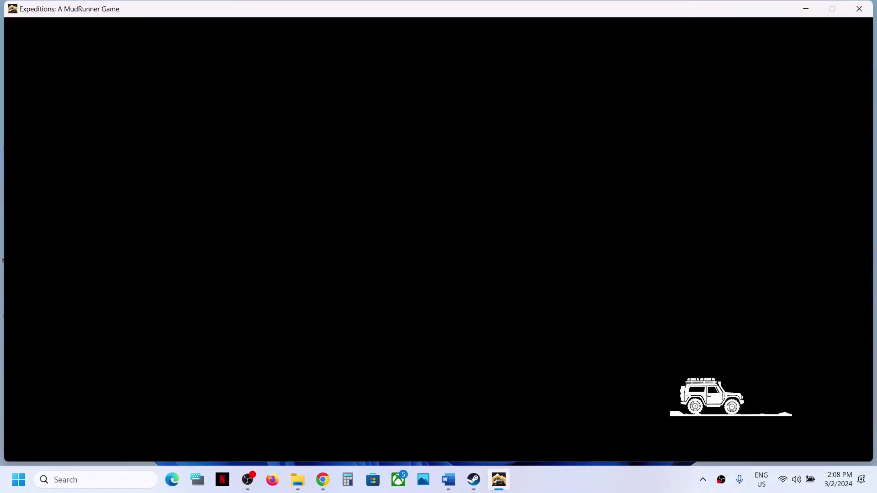
right_click(499, 489)
click(487, 449)
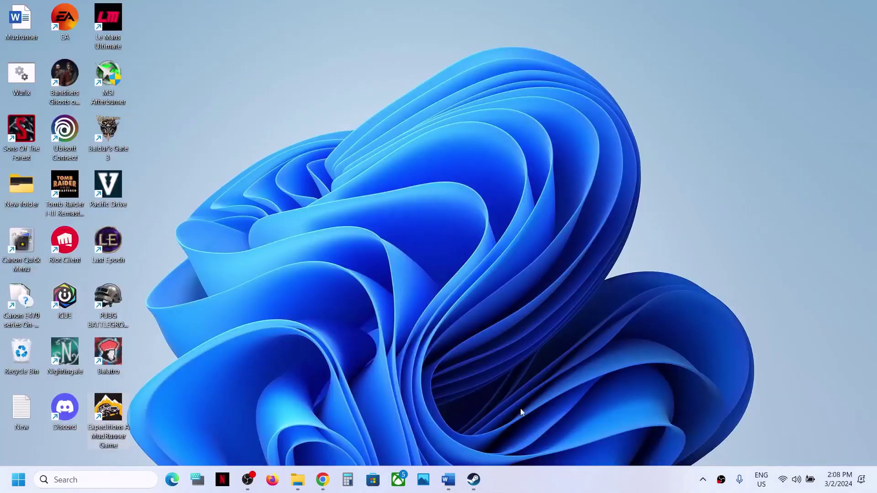
Switch back to the Word document and highlight the Step 4 instruction to allow the game in the antivirus program and Windows Security.
click(474, 480)
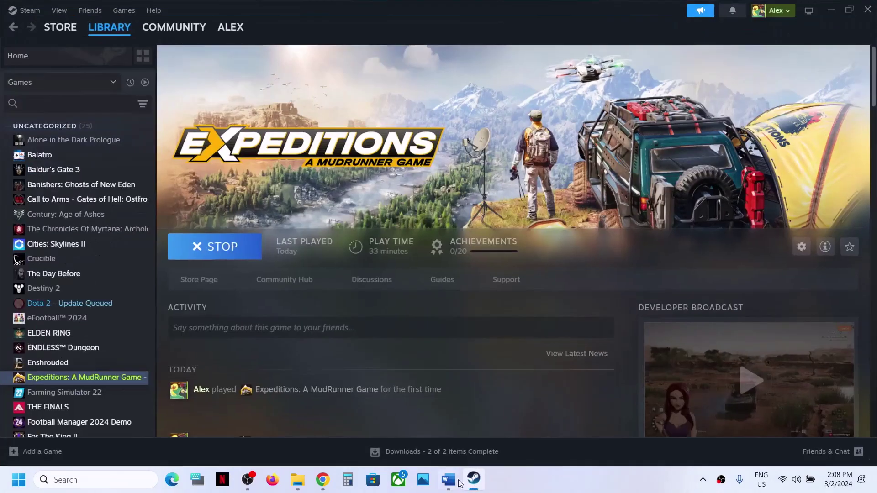
click(455, 484)
scroll(326, 324, down, 5)
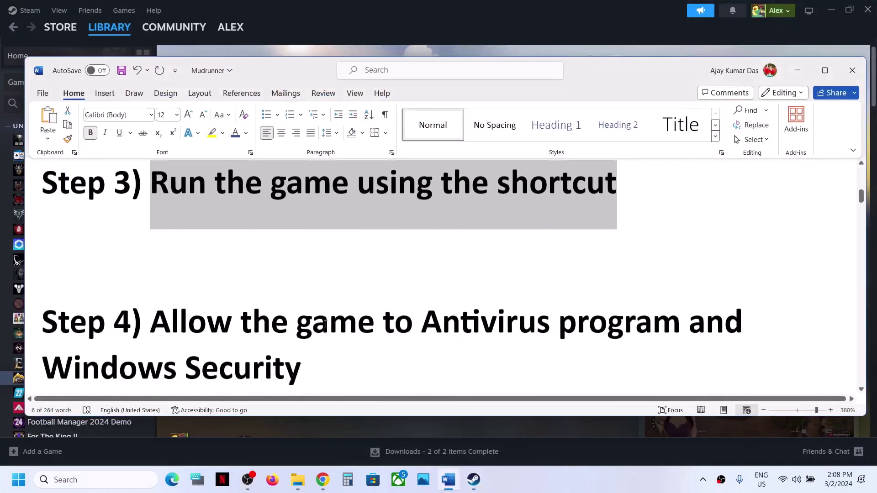
drag(157, 303, 598, 307)
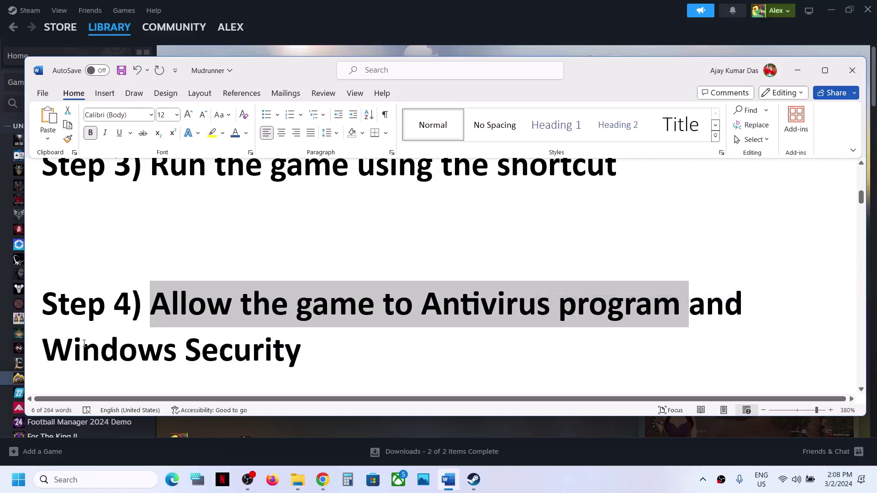
drag(85, 343, 292, 347)
Open Windows Security's ransomware protection from Windows Settings and show the apps allowed through Controlled folder access.
key(super+i)
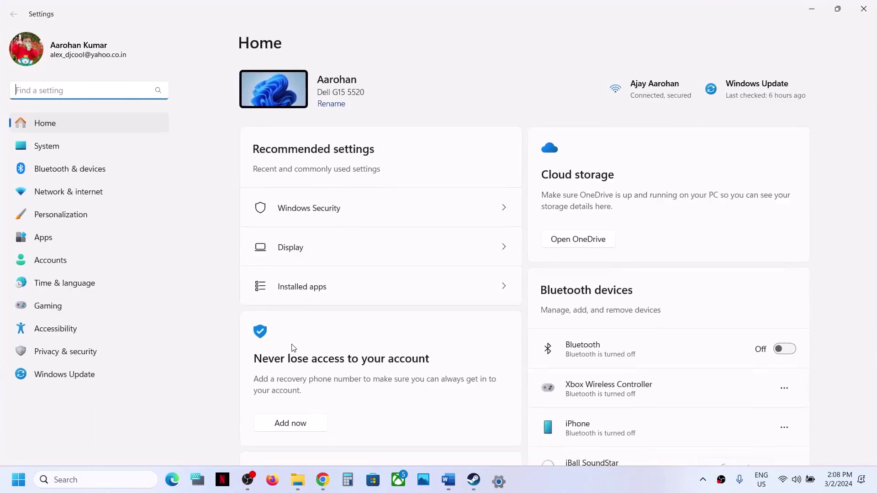
click(39, 355)
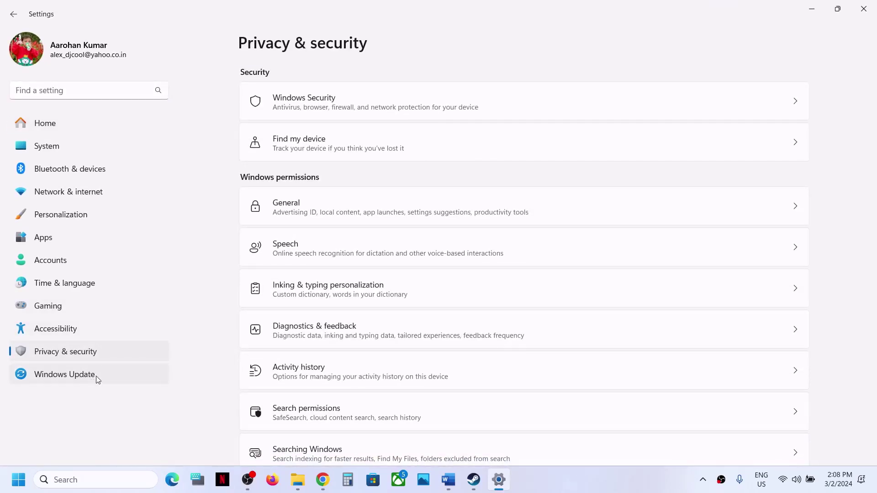
click(315, 111)
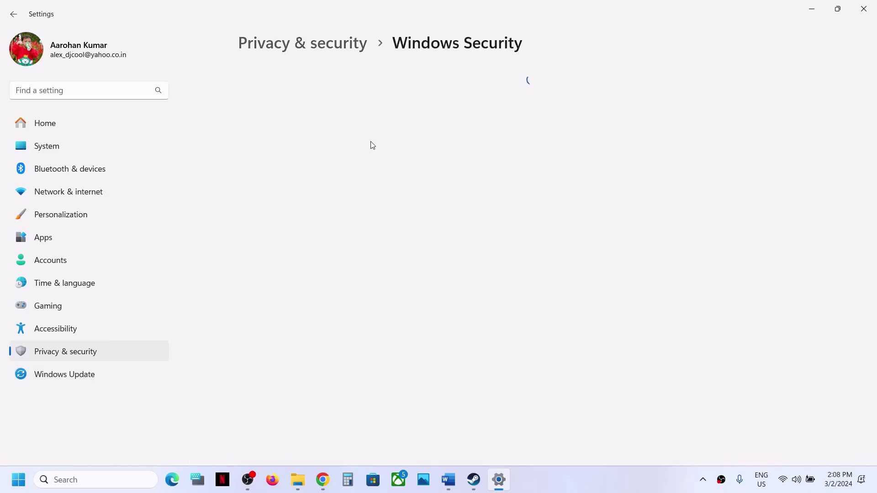
click(348, 165)
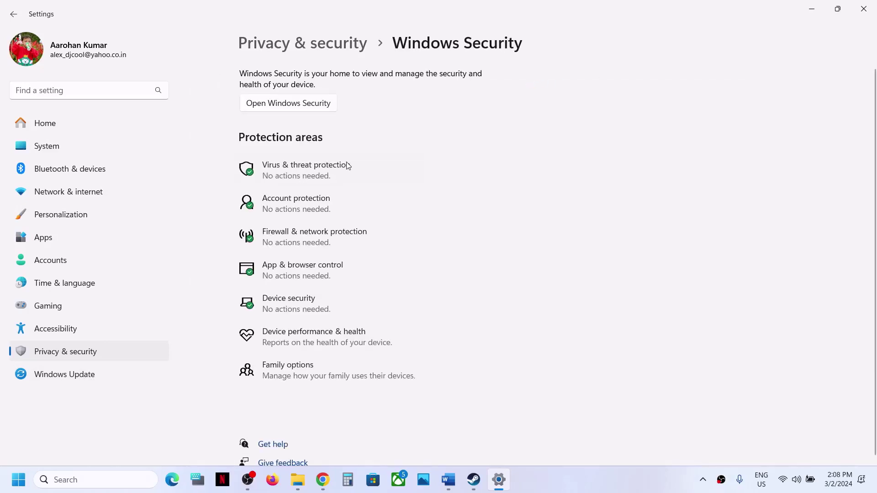
scroll(347, 166, down, 3)
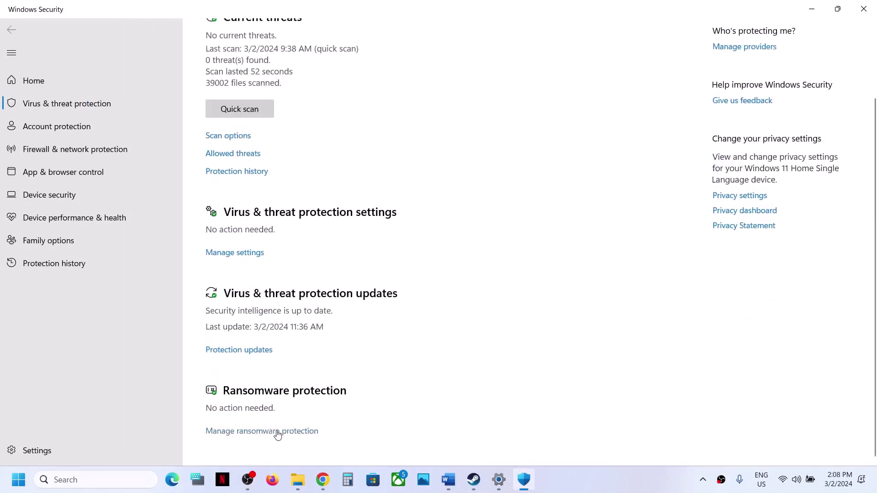
click(277, 431)
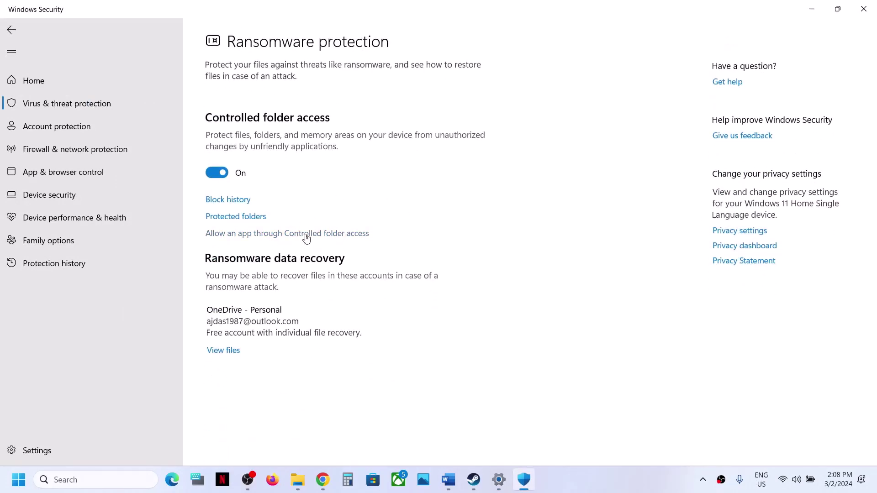
click(307, 234)
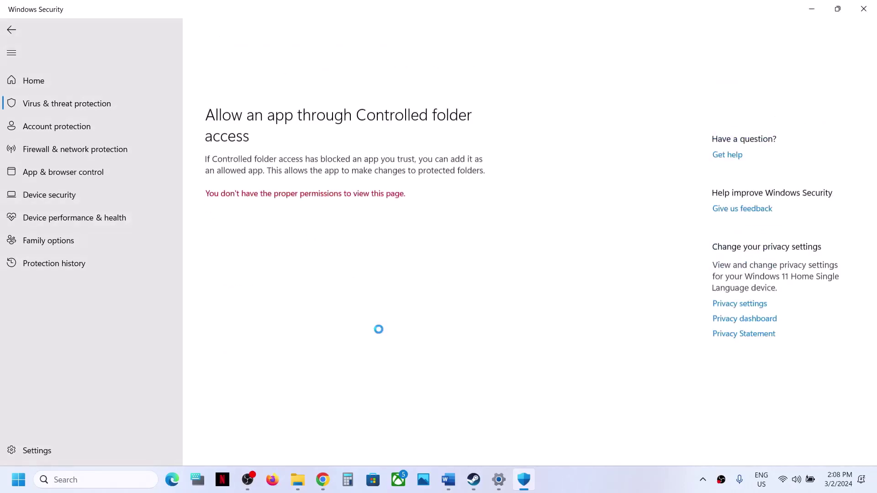
Start adding an allowed app from all apps and browse to C:\Program Files (x86)\Steam\steamapps\common.
click(257, 42)
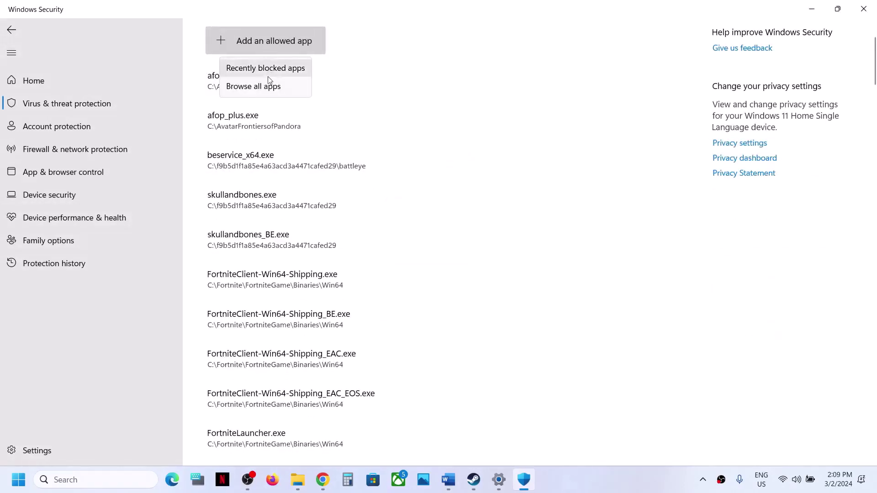
click(263, 85)
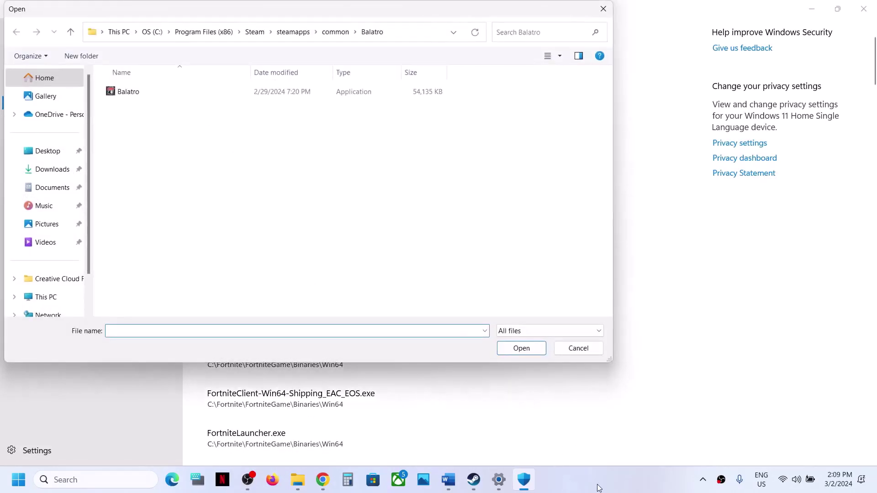
click(599, 487)
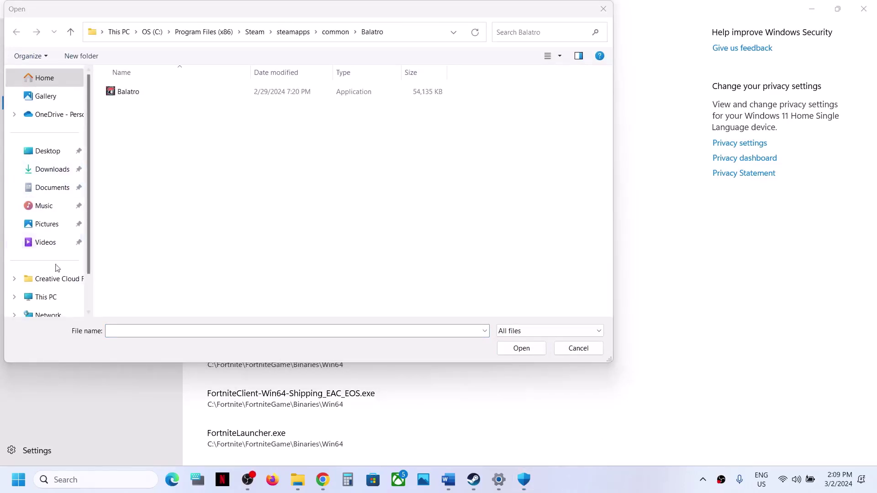
click(46, 297)
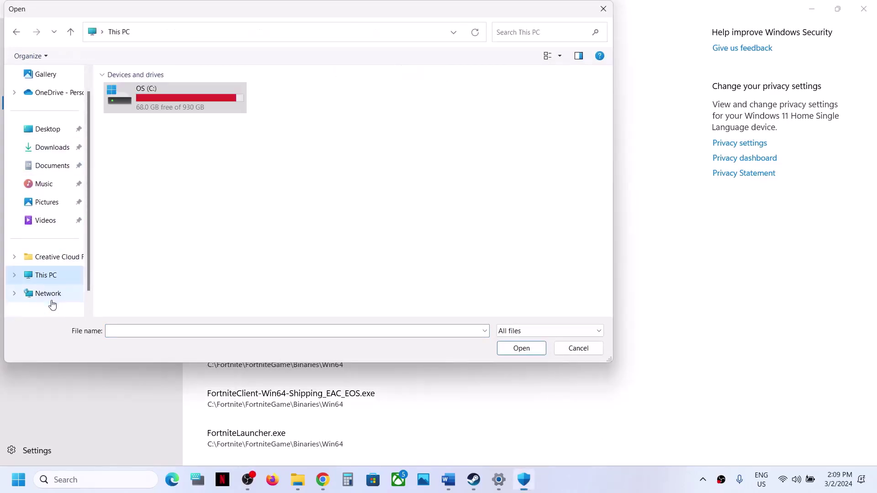
double_click(191, 101)
scroll(186, 227, down, 5)
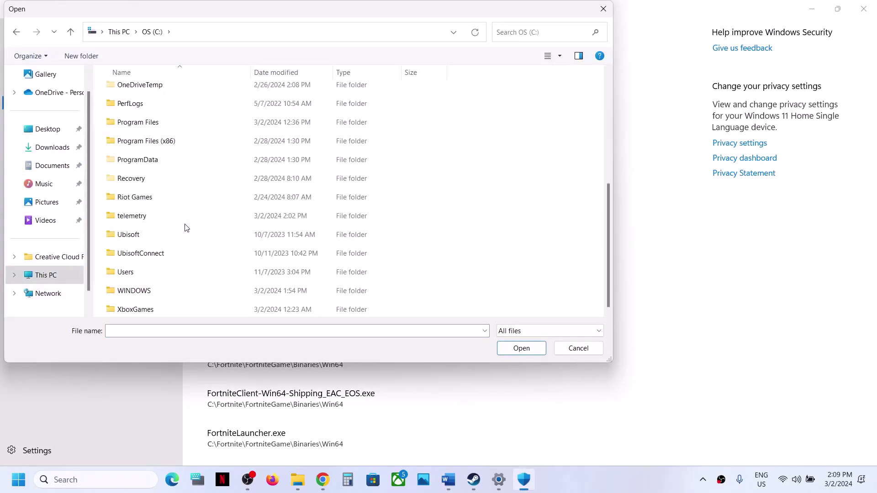
double_click(161, 141)
key(s)
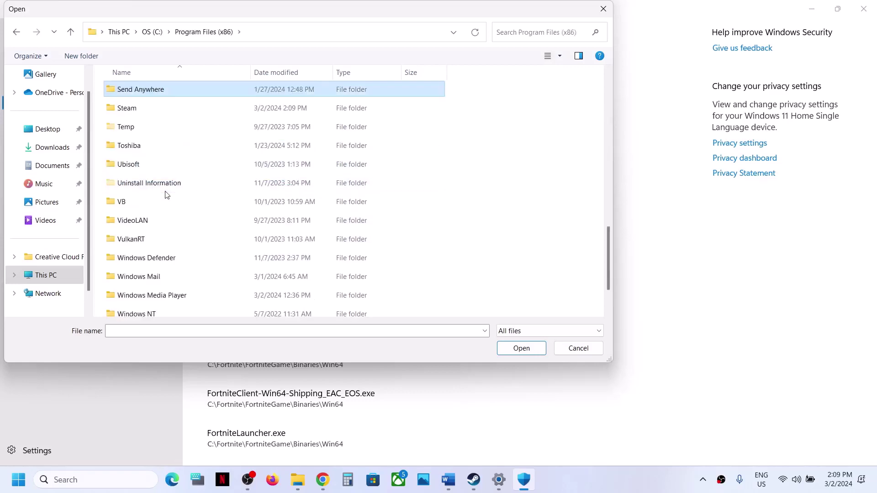
double_click(148, 112)
key(s)
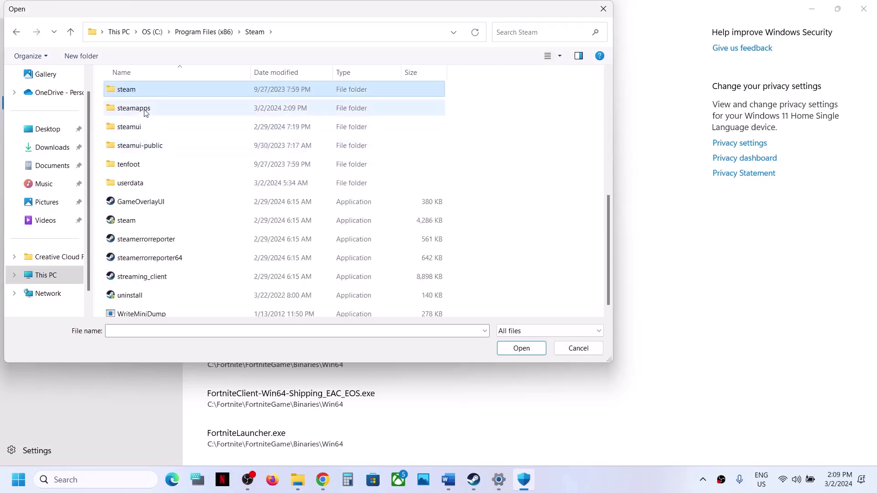
double_click(146, 112)
double_click(153, 90)
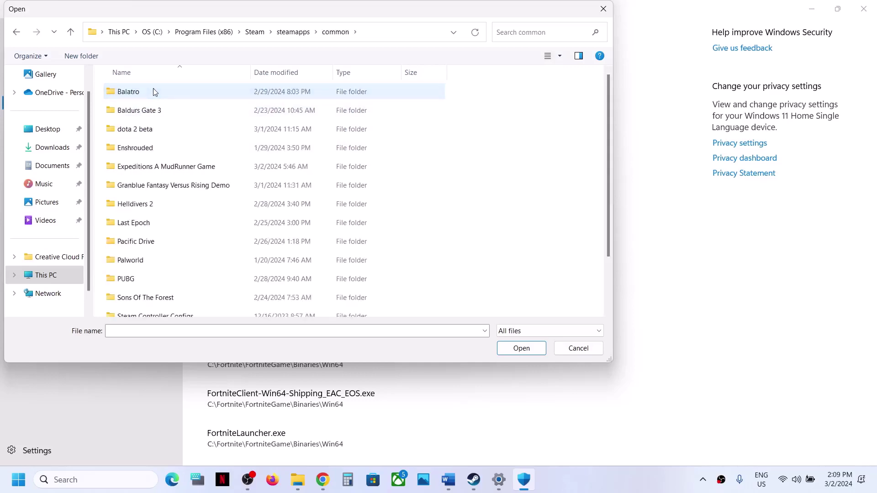
Add the Expeditions application from Expeditions A MudRunner Game\Sources\Bin to the allowed apps.
click(152, 167)
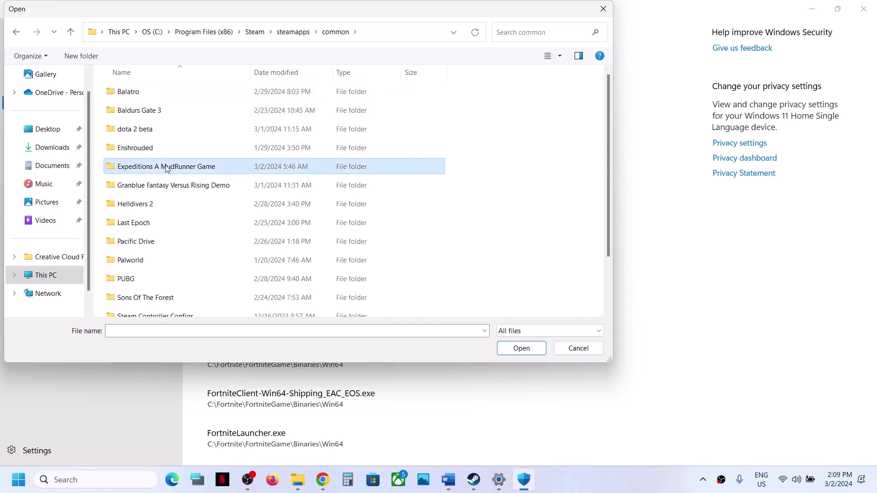
double_click(166, 167)
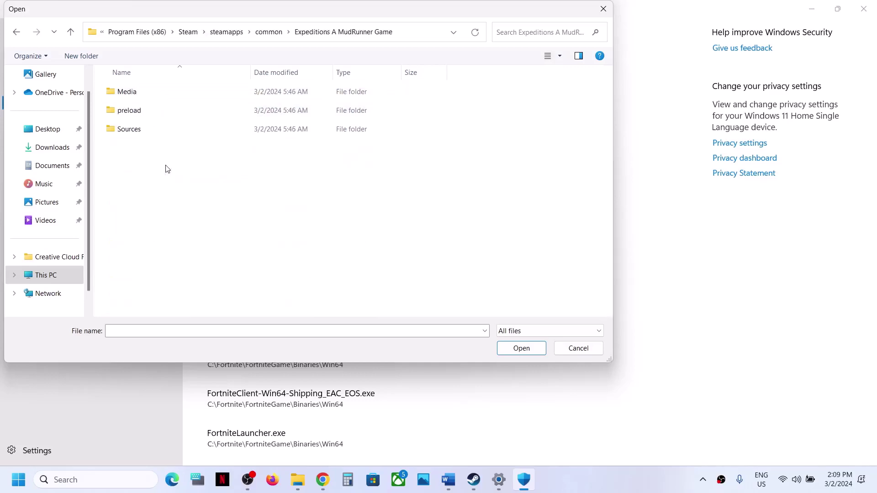
double_click(147, 132)
double_click(147, 90)
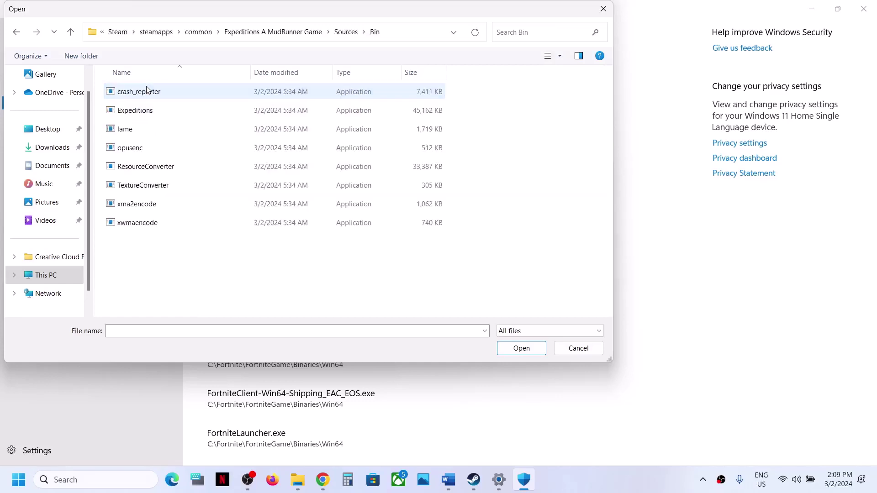
click(143, 113)
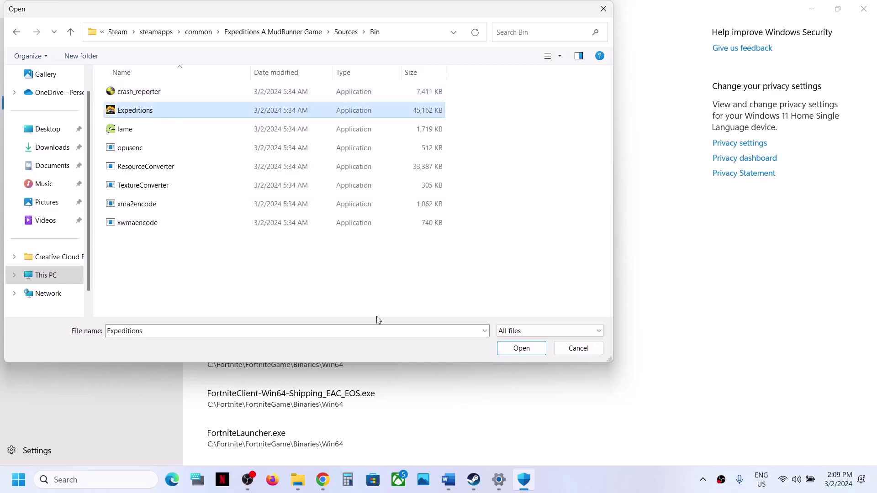
click(528, 351)
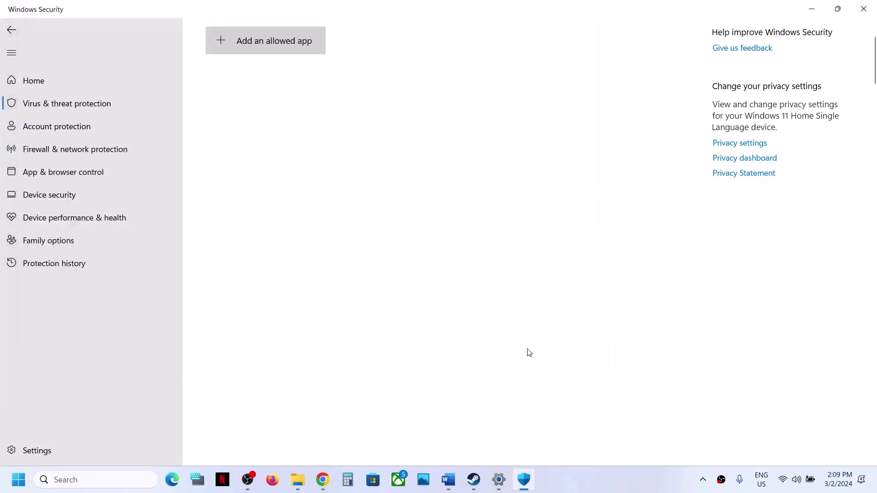
Find Control Panel through the Windows search and open it.
click(66, 480)
text(ontrol)
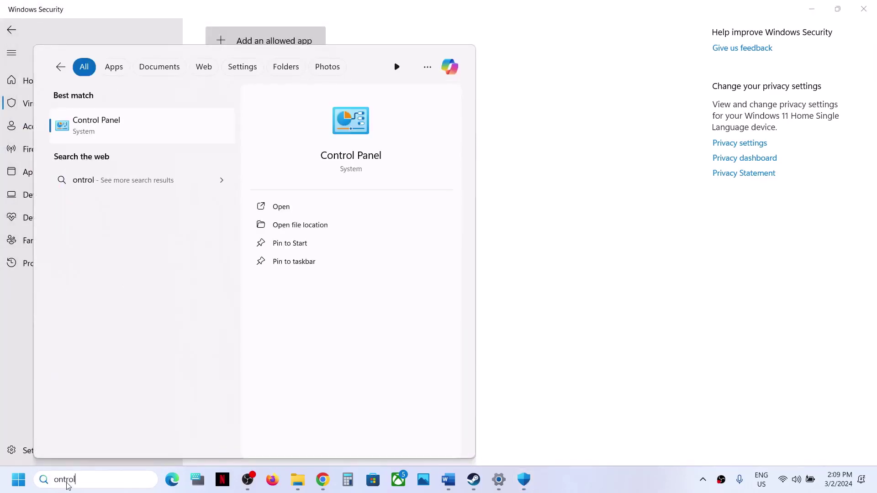
key(Return)
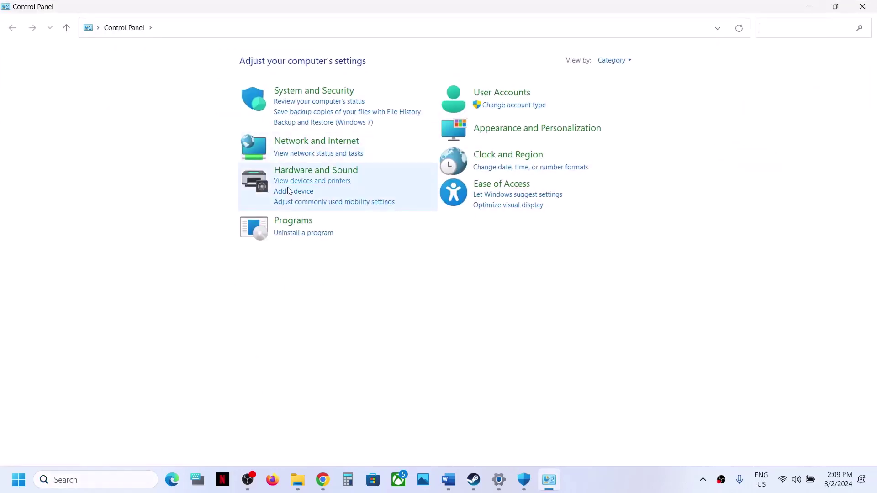
Open Windows Defender Firewall's allowed apps under System and Security, unlock the settings and start allowing another app.
click(352, 94)
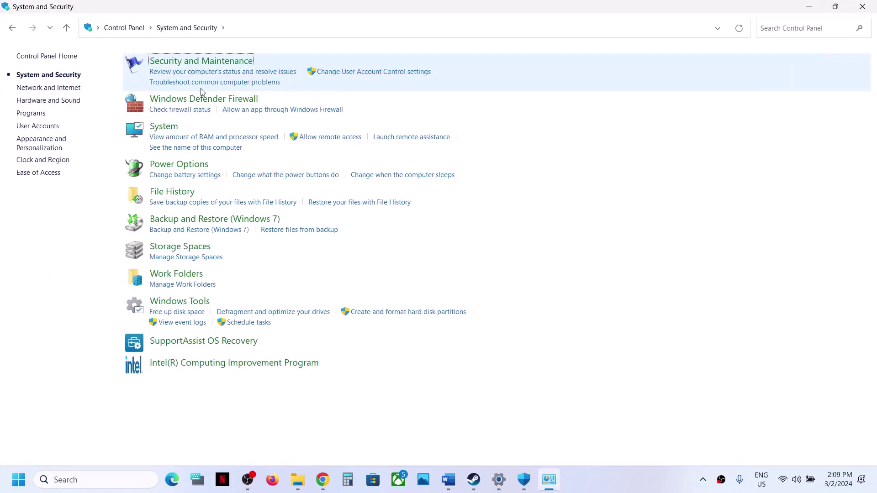
click(189, 98)
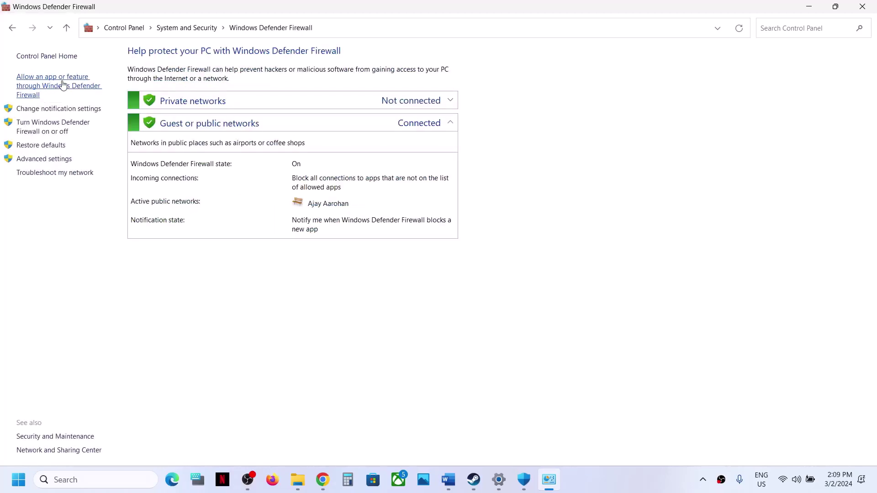
click(62, 85)
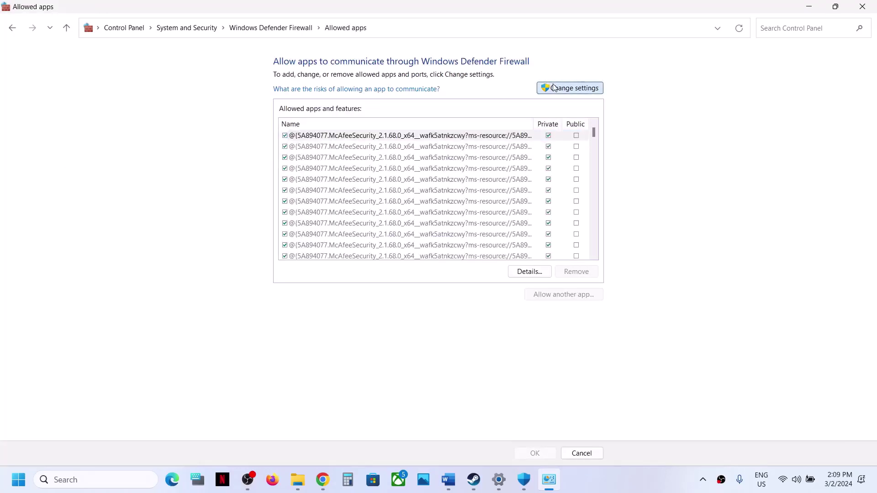
click(555, 88)
click(555, 297)
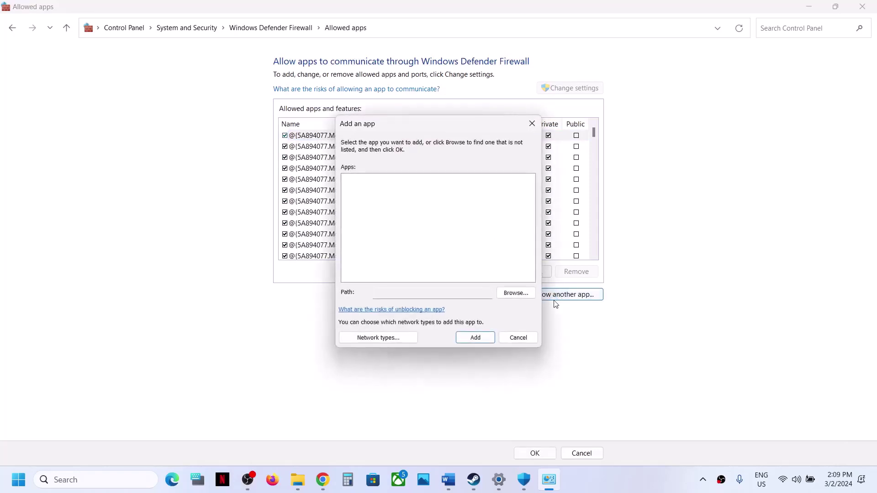
Choose the Expeditions application from steamapps\common\Expeditions A MudRunner Game\Sources\Bin as the app to allow through the firewall.
click(514, 292)
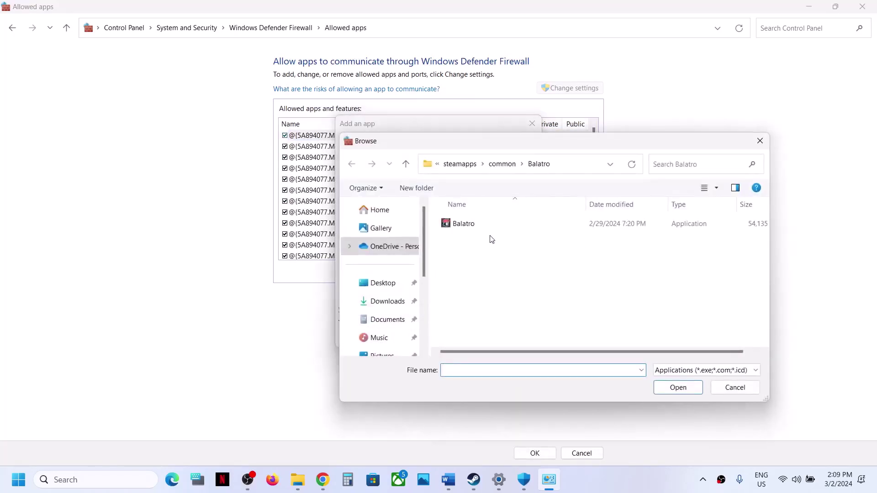
click(493, 170)
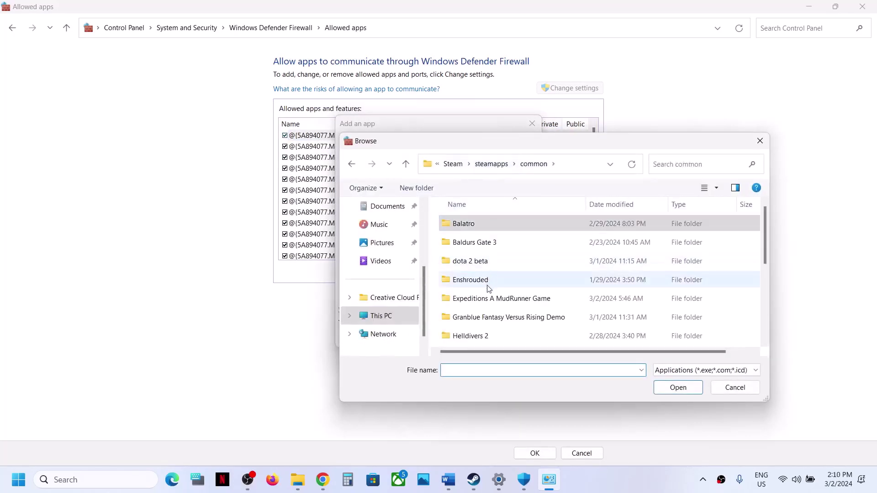
double_click(484, 299)
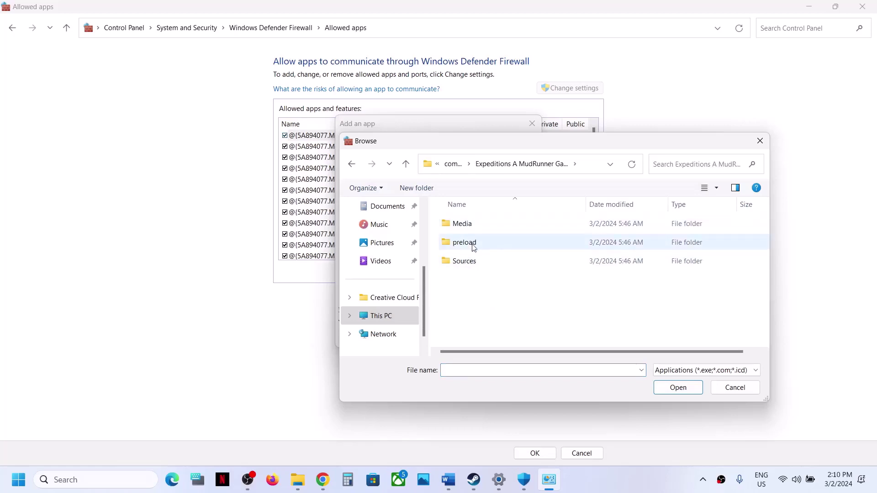
click(472, 264)
double_click(472, 264)
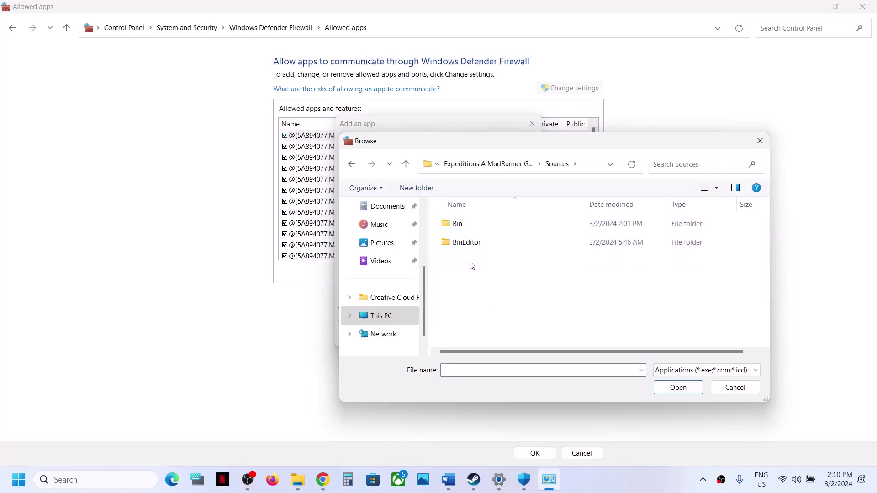
double_click(470, 228)
click(484, 242)
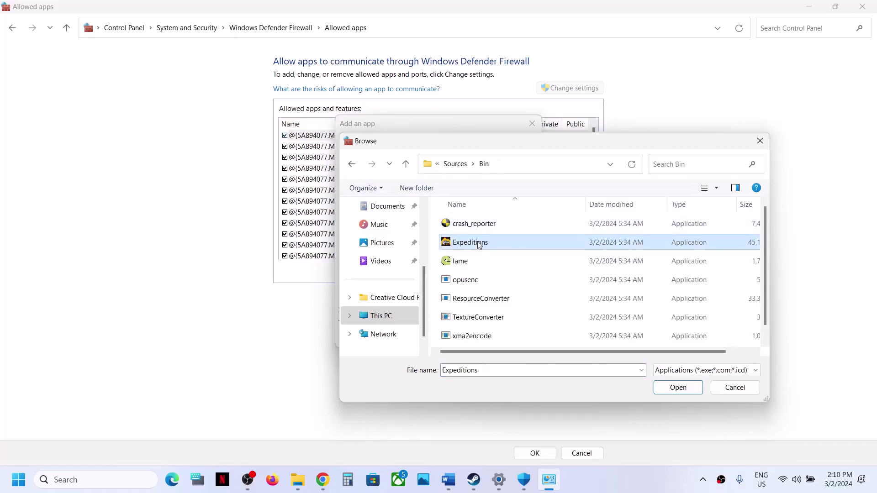
scroll(506, 289, down, 1)
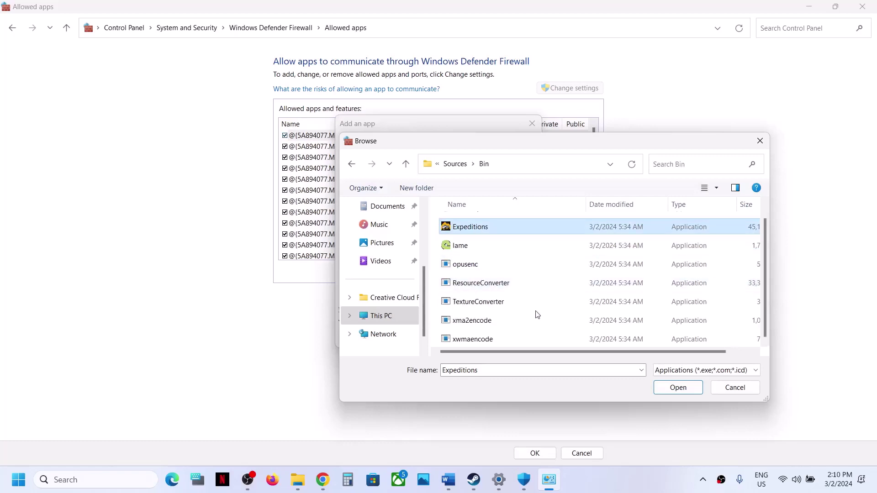
click(676, 388)
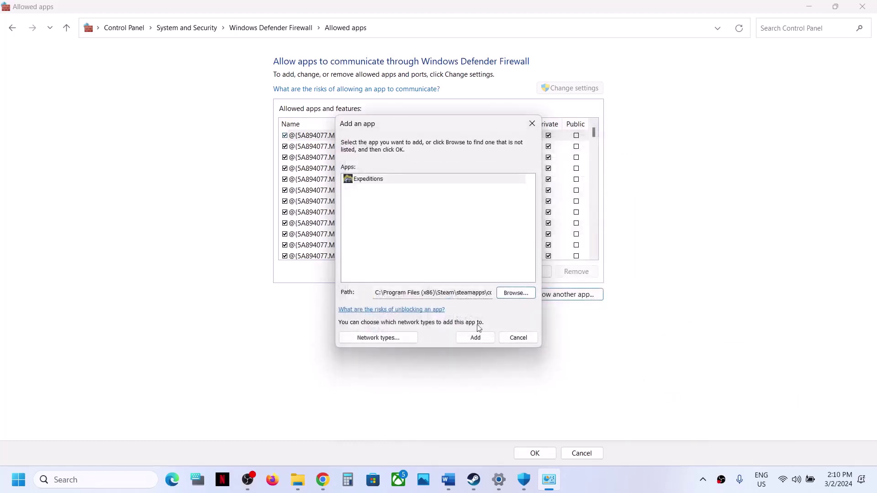
Try to add Expeditions to the firewall's allowed apps, then dismiss the dialog and confirm the allowed apps settings.
click(471, 339)
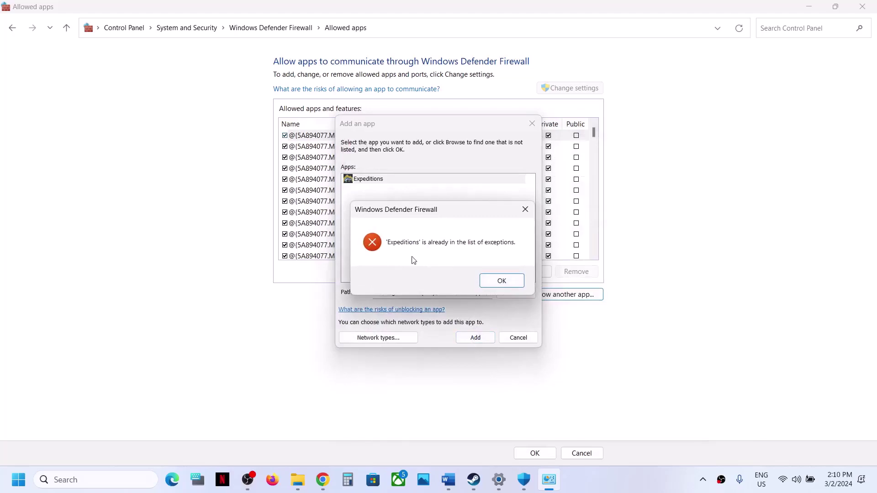
click(492, 280)
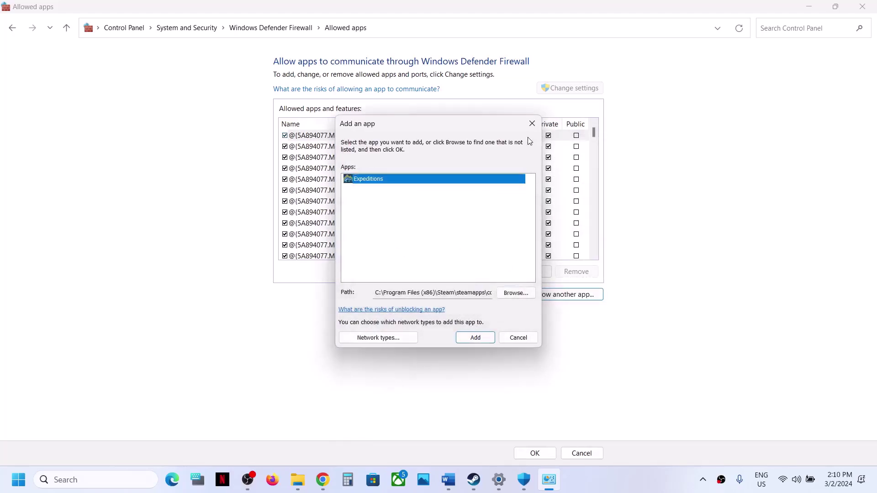
click(532, 123)
click(535, 453)
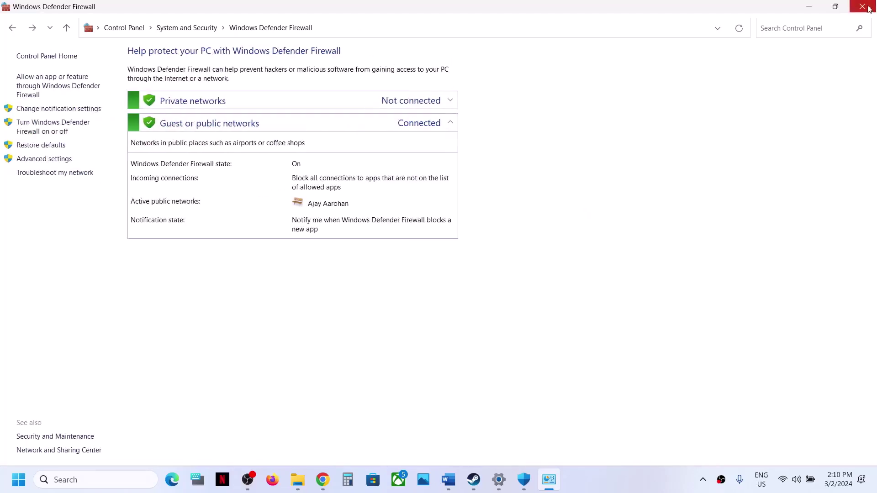
Close Control Panel, Windows Security and Settings, and highlight the Step 5 launch options heading in the Mudrunner document.
click(863, 9)
click(863, 11)
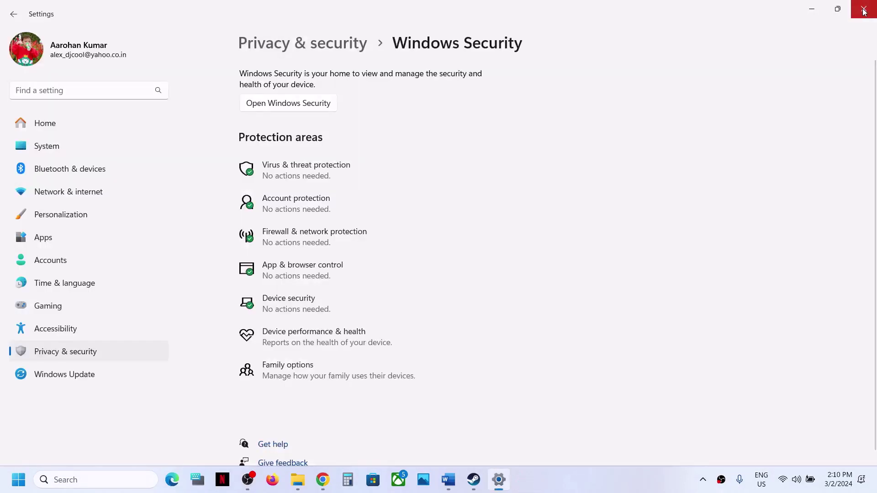
click(864, 9)
scroll(298, 322, down, 4)
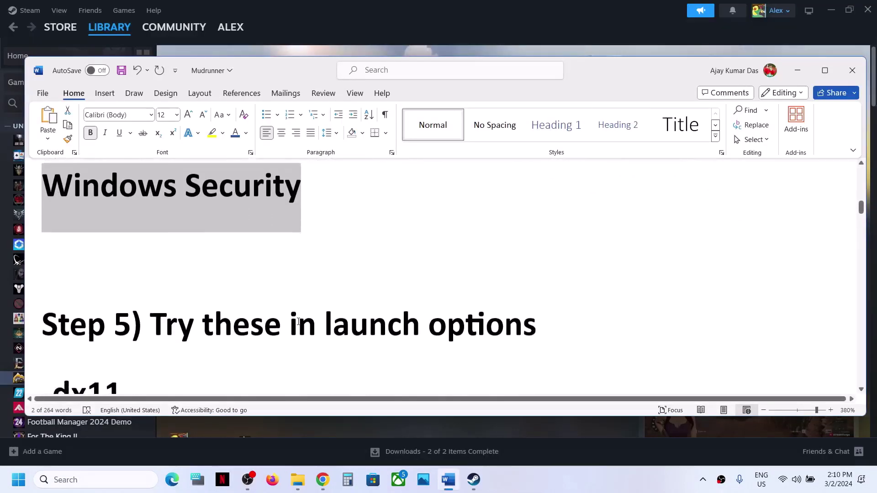
drag(178, 315, 405, 307)
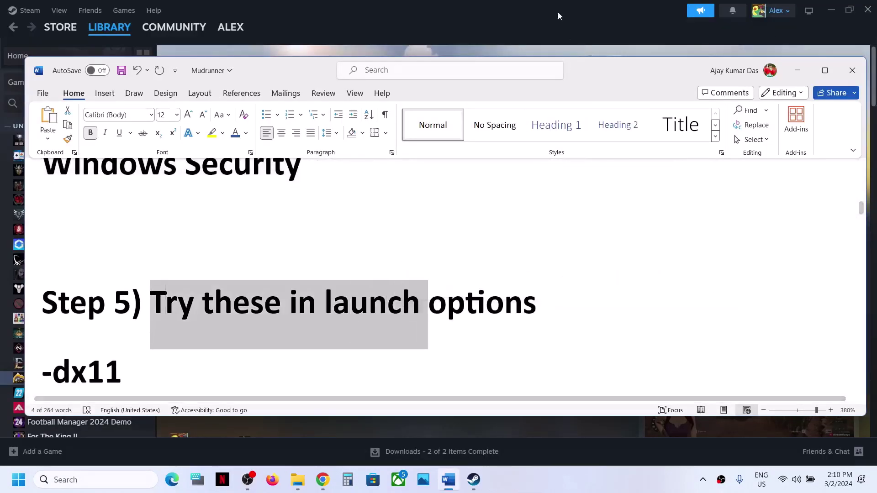
Switch to Steam and set the launch options of Expeditions: A MudRunner Game to -dx11 in its properties.
click(531, 7)
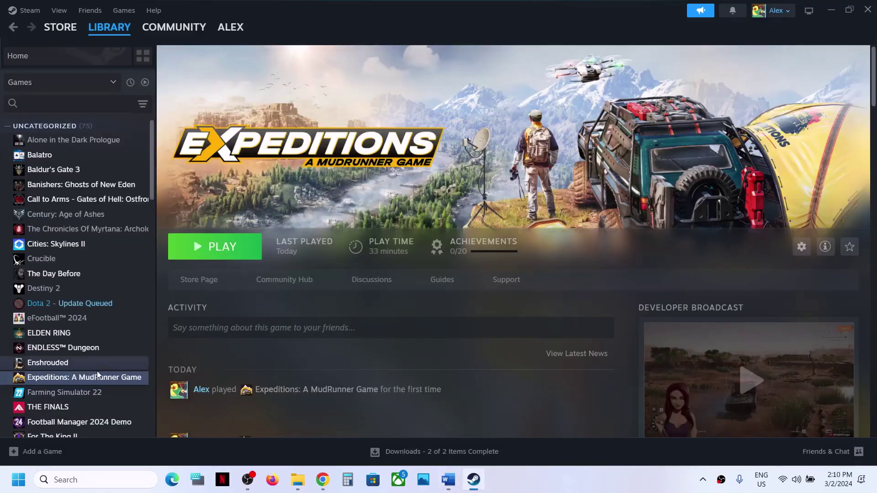
right_click(86, 380)
click(119, 374)
click(360, 317)
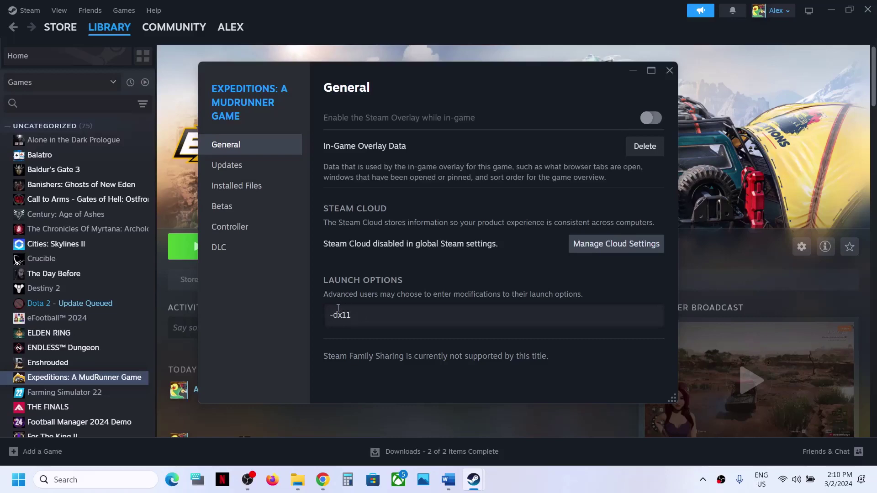
click(670, 70)
Replace the launch options of Expeditions: A MudRunner Game with -dx12 and close its properties.
right_click(111, 384)
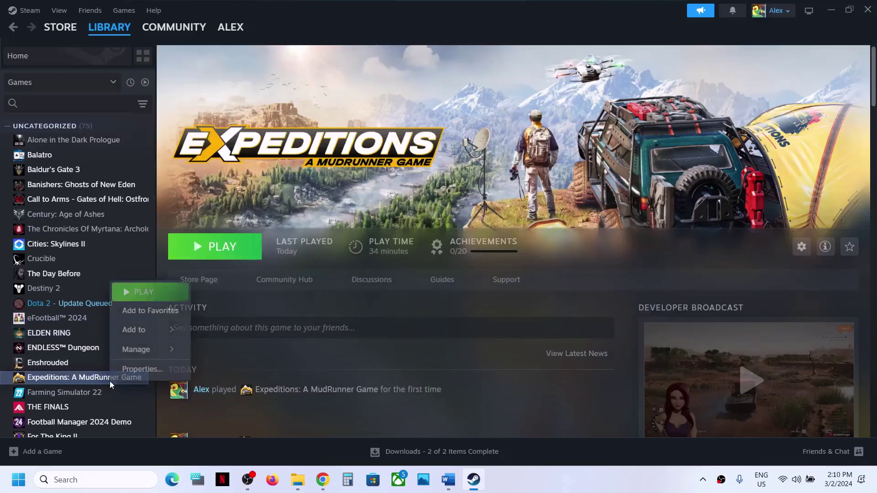
click(171, 367)
click(369, 317)
key(ctrl+a)
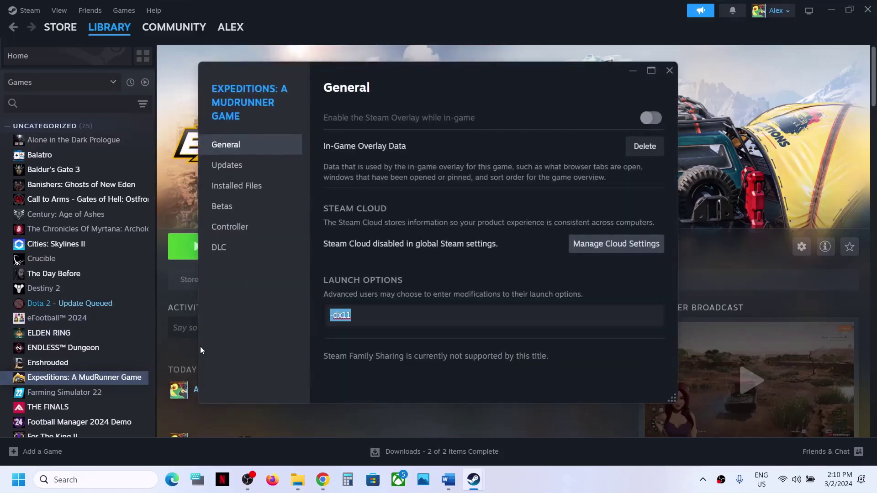
text(-dx12)
click(247, 328)
click(670, 71)
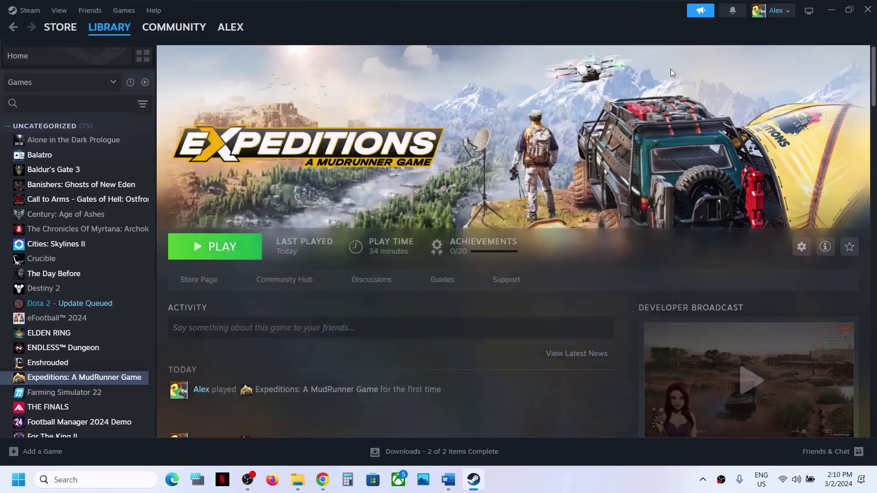
Clear the launch options of Expeditions: A MudRunner Game and close its properties.
right_click(105, 378)
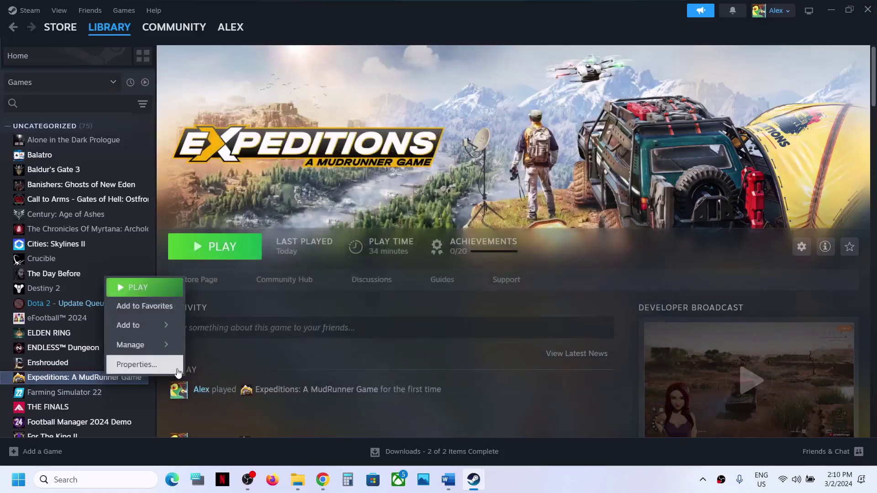
click(137, 364)
key(BackSpace)
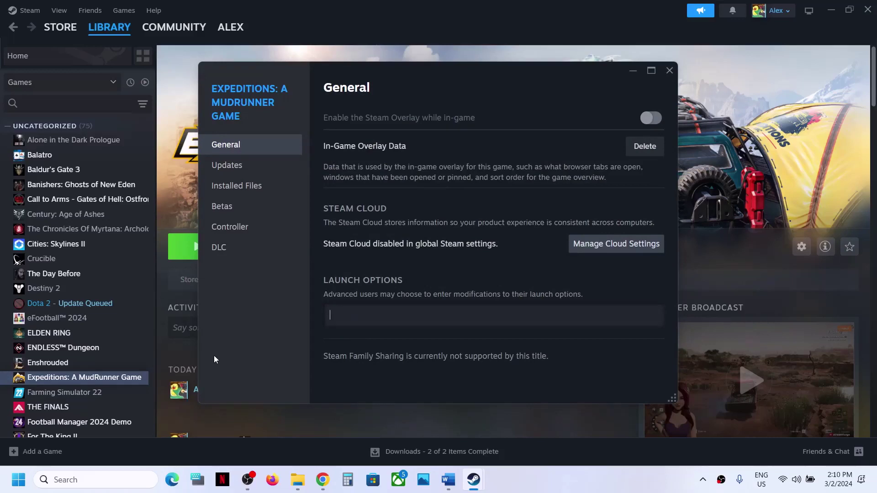
click(269, 320)
click(664, 78)
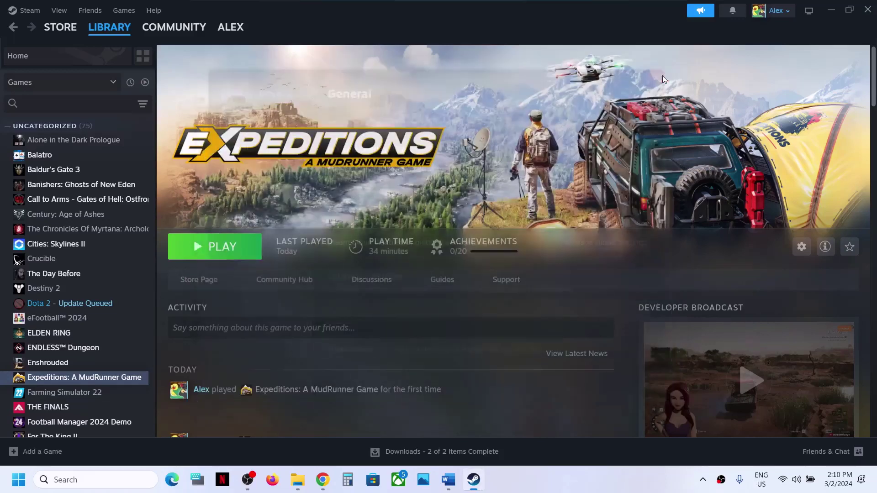
Switch to the Mudrunner document in Word and highlight the DirectX download link in Step 6.
click(448, 479)
scroll(340, 303, down, 6)
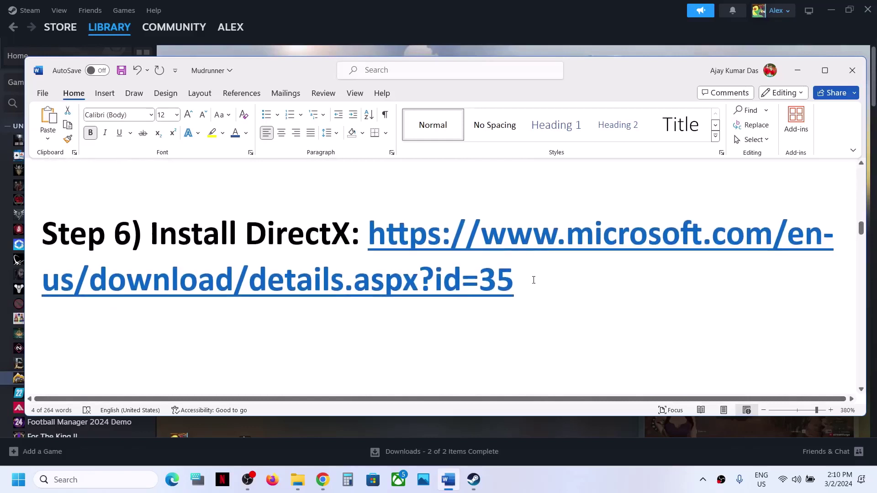
drag(533, 280, 373, 245)
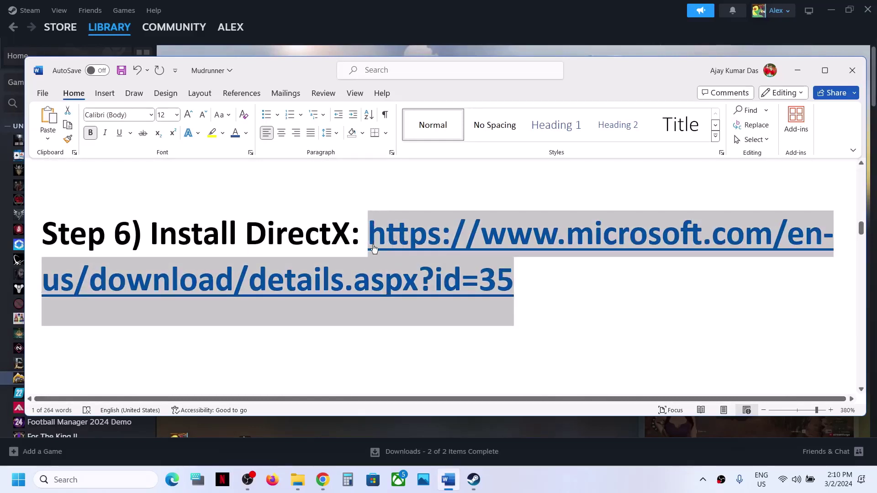
Switch to Chrome, download DirectX End-User Runtime from the Microsoft Download Center page and run the installer.
click(321, 488)
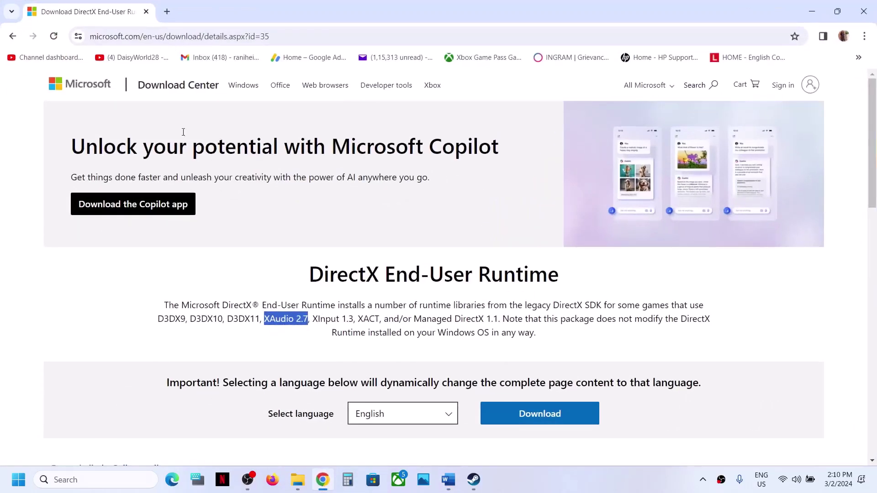
drag(309, 274, 549, 277)
scroll(548, 276, down, 2)
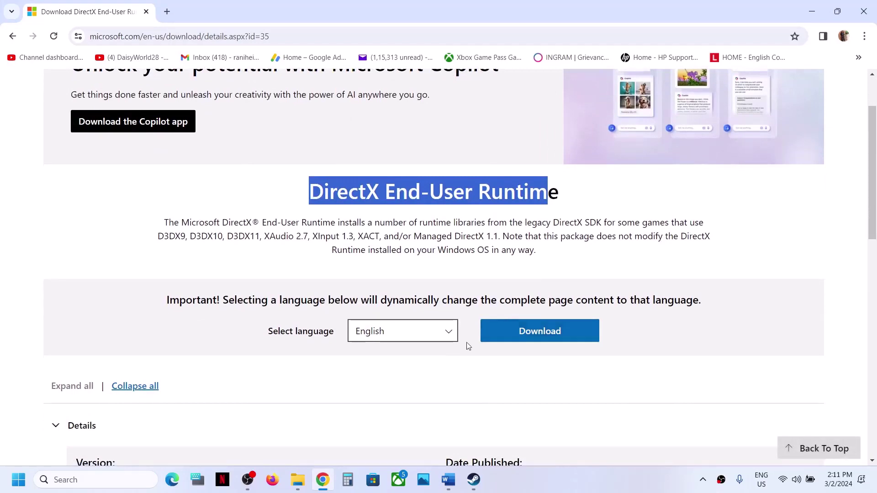
click(530, 331)
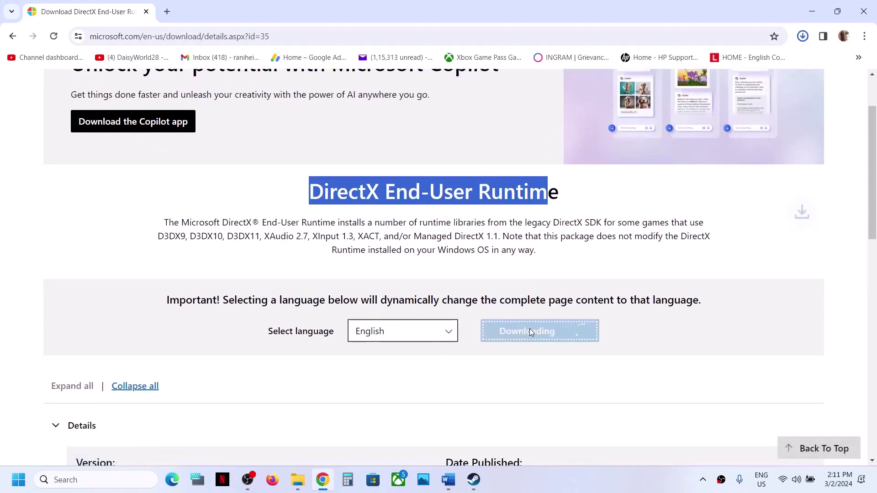
click(717, 62)
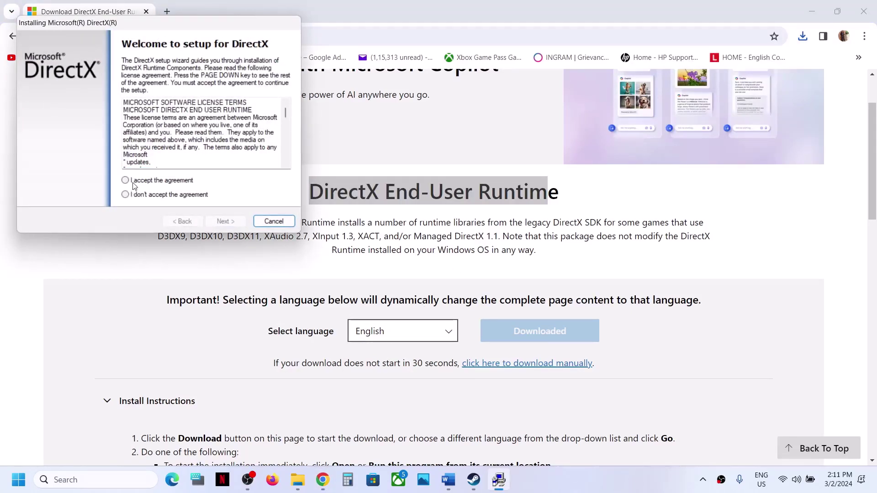
Accept the DirectX license agreement, continue without installing the Bing Bar and finish the setup.
click(132, 181)
click(225, 221)
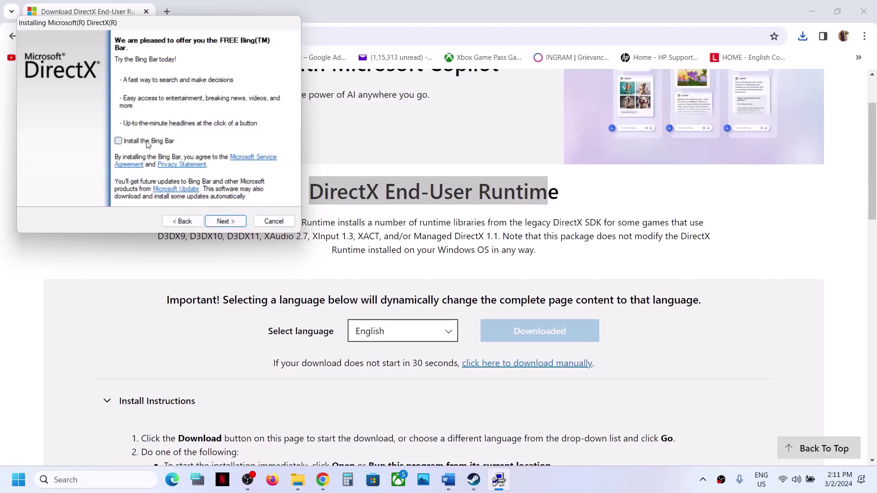
click(227, 222)
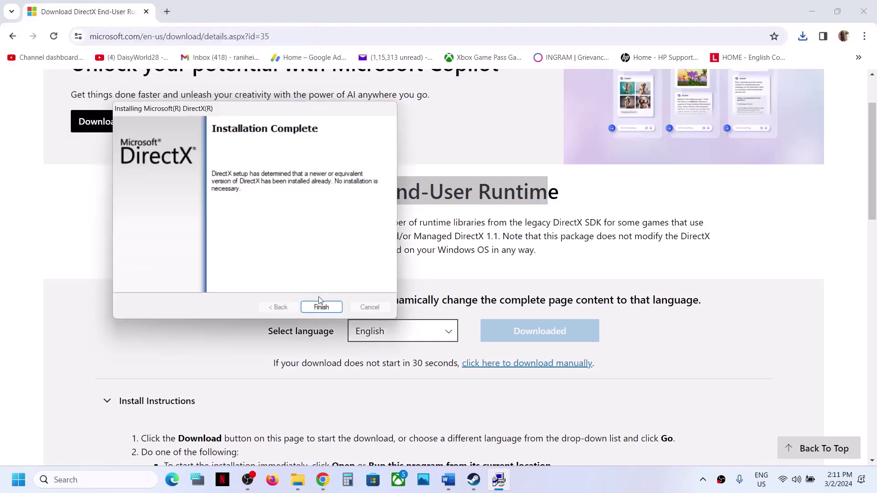
click(321, 308)
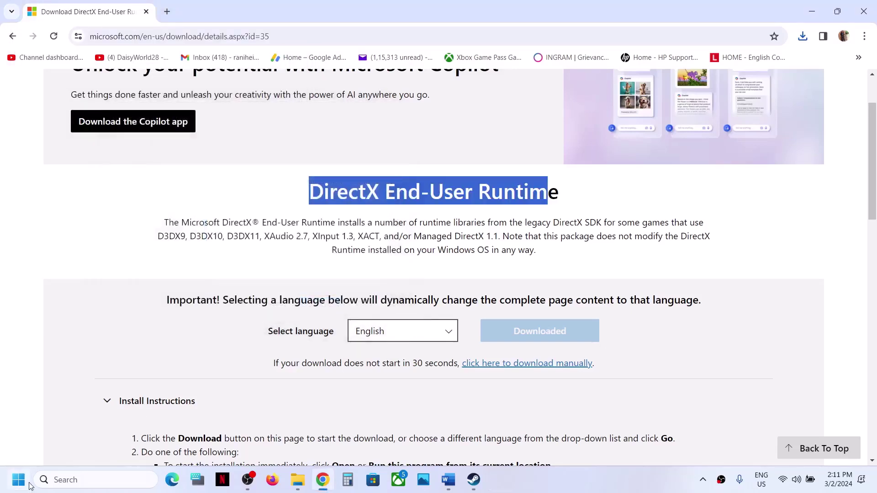
Display the Windows power options that include Restart.
click(19, 480)
click(332, 440)
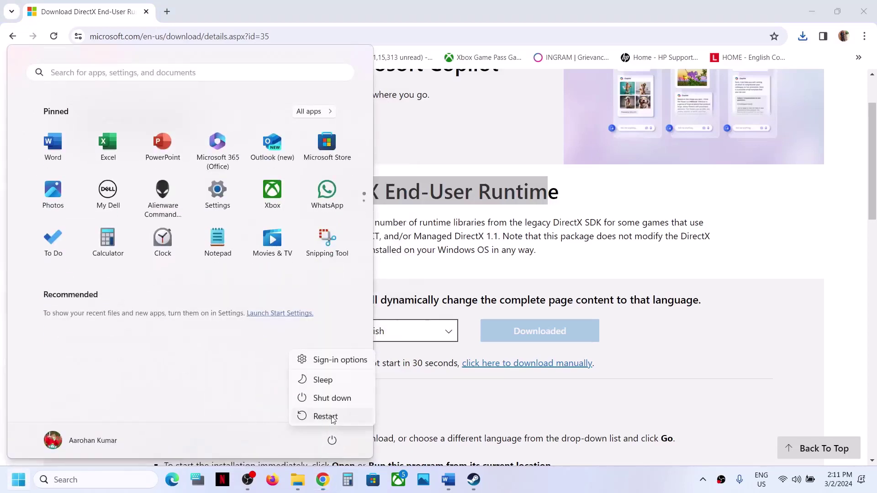
click(332, 439)
Switch to the Mudrunner document in Word and copy the Visual C++ download link in Step 7.
click(474, 480)
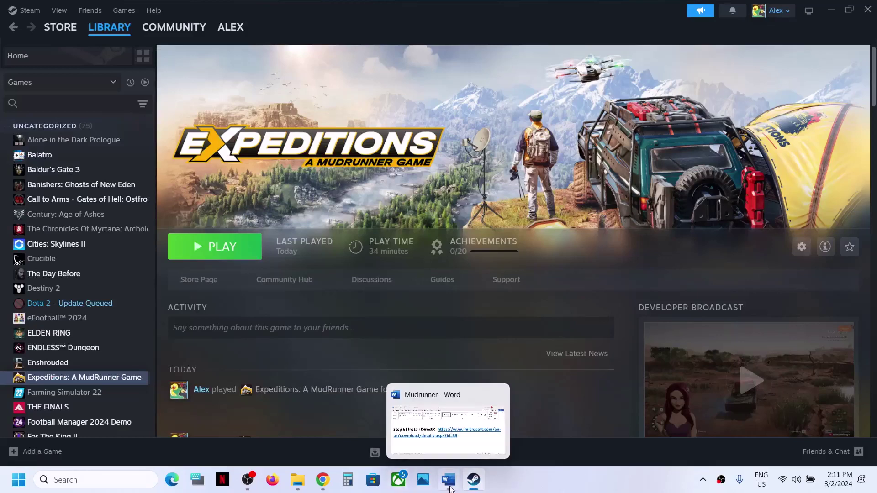
click(452, 479)
scroll(321, 303, down, 5)
scroll(320, 302, down, 3)
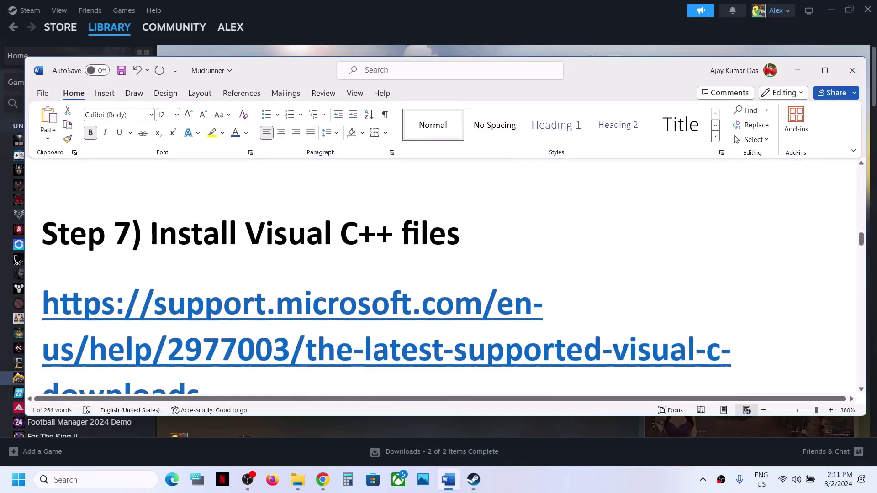
scroll(321, 303, up, 1)
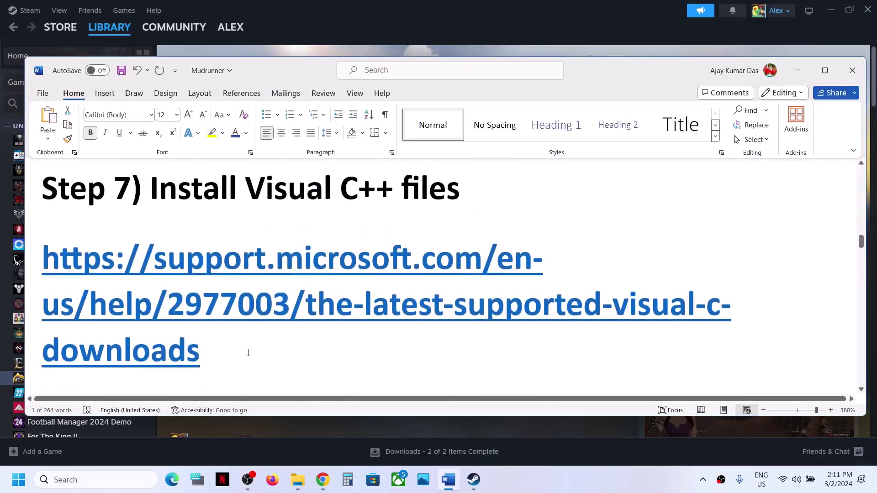
drag(247, 354, 70, 317)
key(ctrl+c)
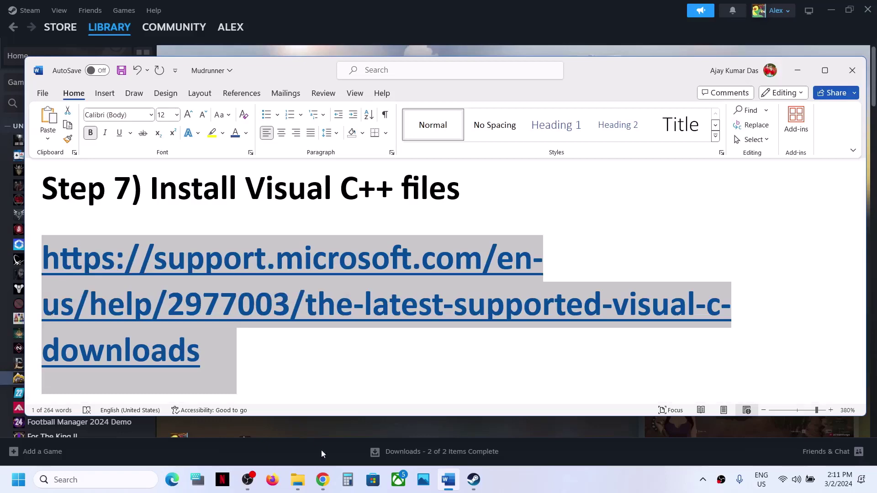
Open the copied link in a new Chrome tab and highlight the Visual Studio 2015, 2017, 2019, and 2022 heading.
click(322, 480)
click(168, 12)
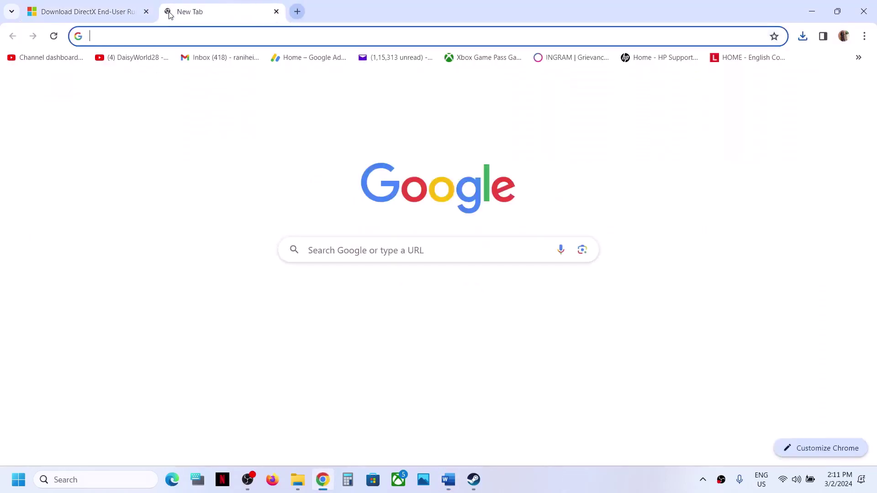
key(ctrl+v)
key(Return)
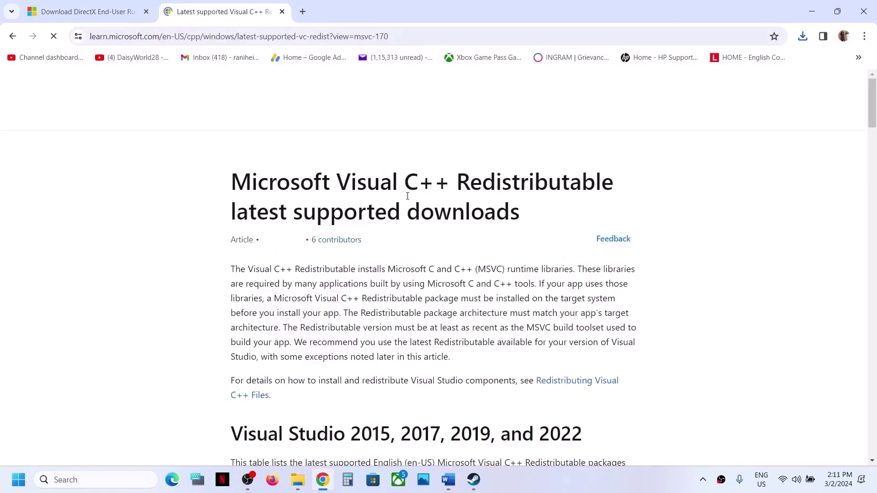
scroll(317, 175, down, 5)
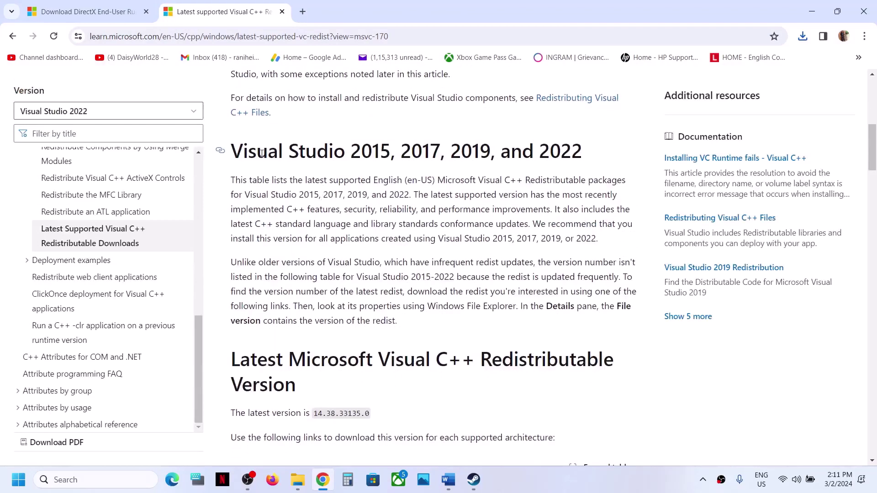
drag(262, 153, 547, 150)
Download the X86 Visual C++ Redistributable, run it and try to repair the existing installation.
scroll(374, 251, down, 6)
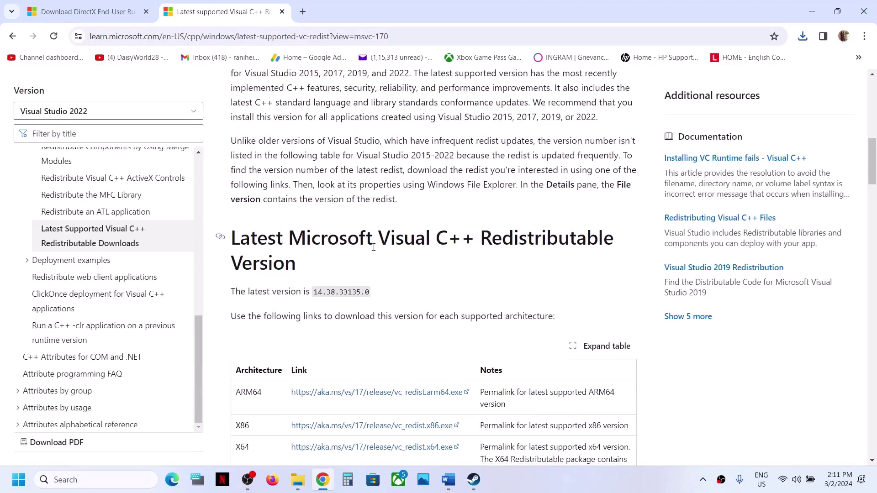
double_click(234, 269)
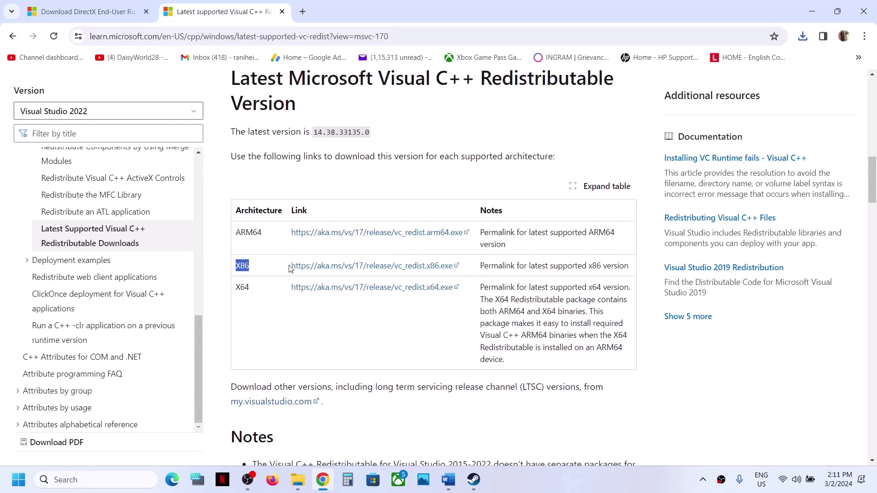
click(329, 272)
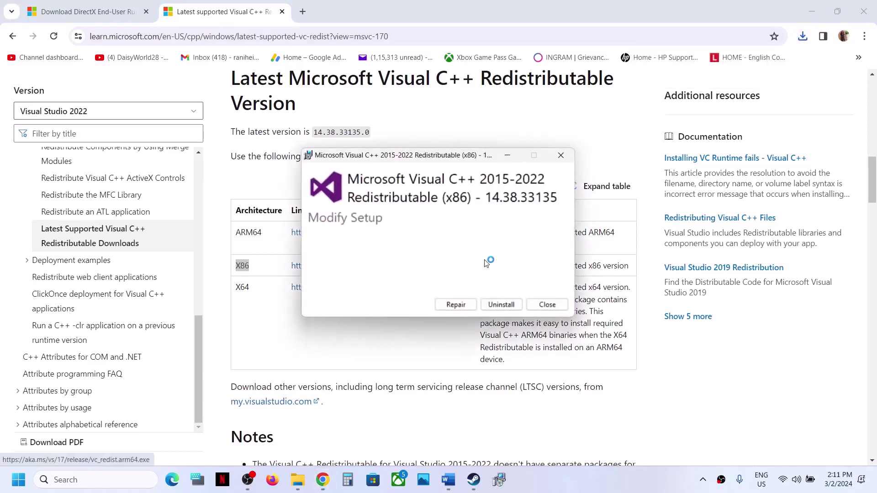
click(457, 305)
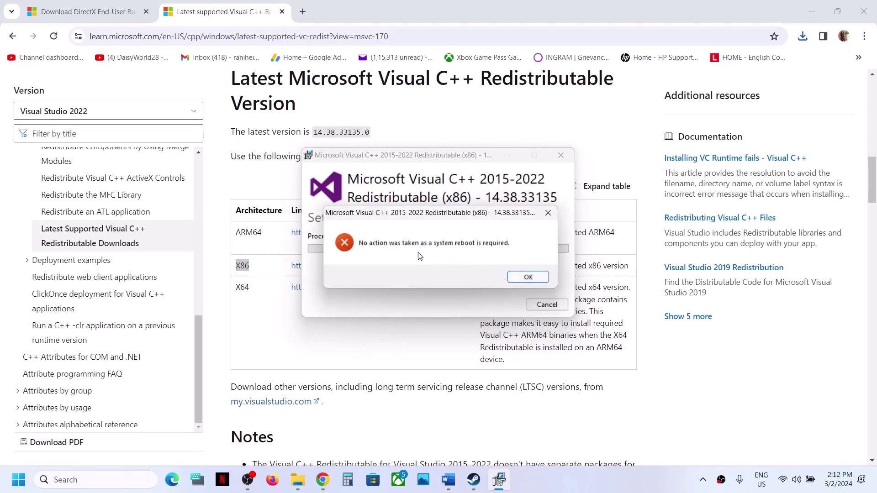
click(525, 277)
key(Escape)
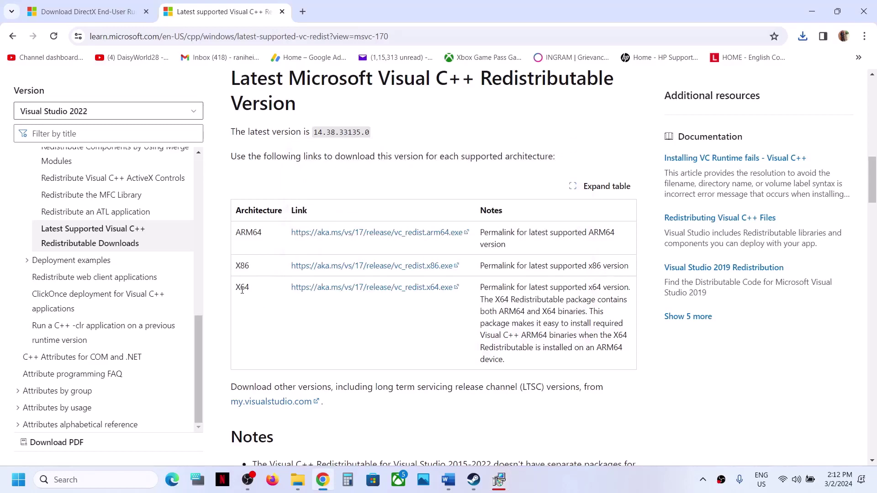
Download the X64 Visual C++ Redistributable, run it and try to repair the existing installation.
drag(242, 291, 294, 288)
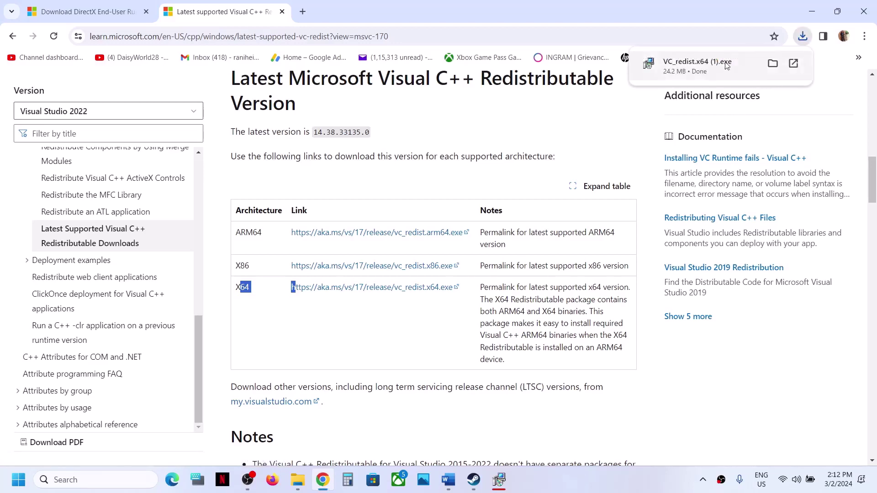
click(685, 61)
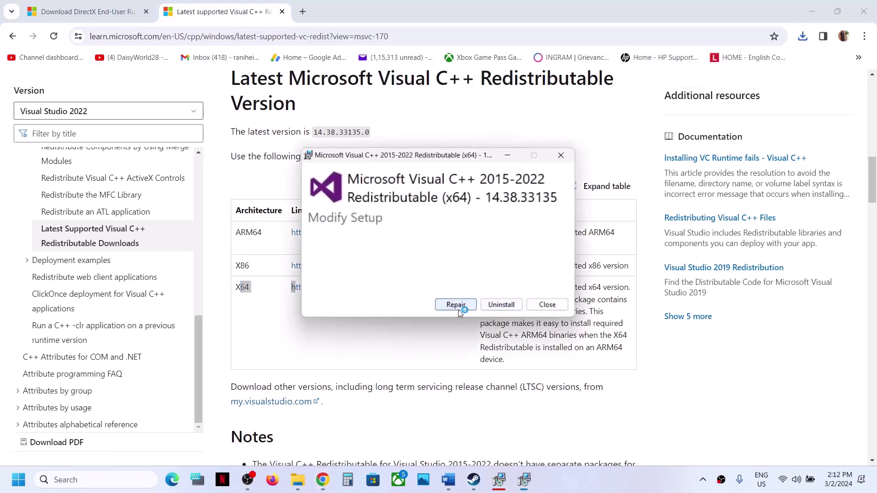
click(457, 306)
click(511, 278)
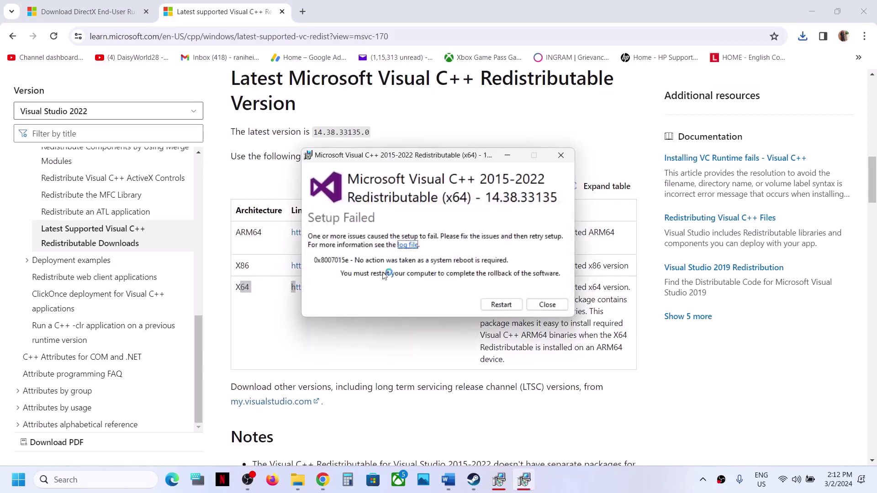
Close the x64 and x86 Visual C++ setup windows and display the Windows power options.
click(500, 488)
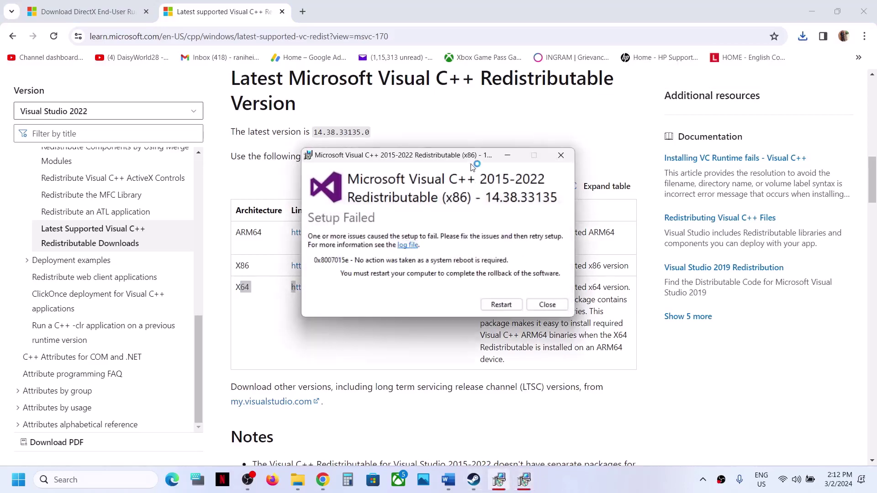
drag(468, 155, 234, 196)
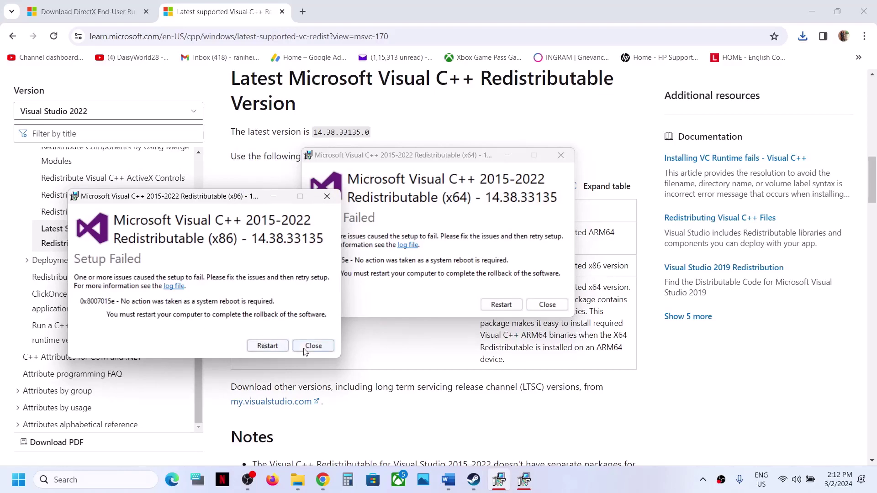
click(539, 309)
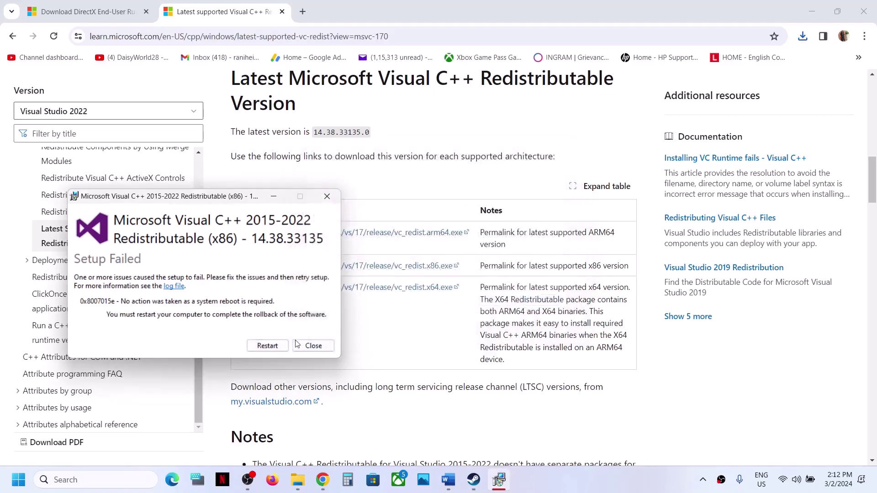
click(313, 346)
click(18, 479)
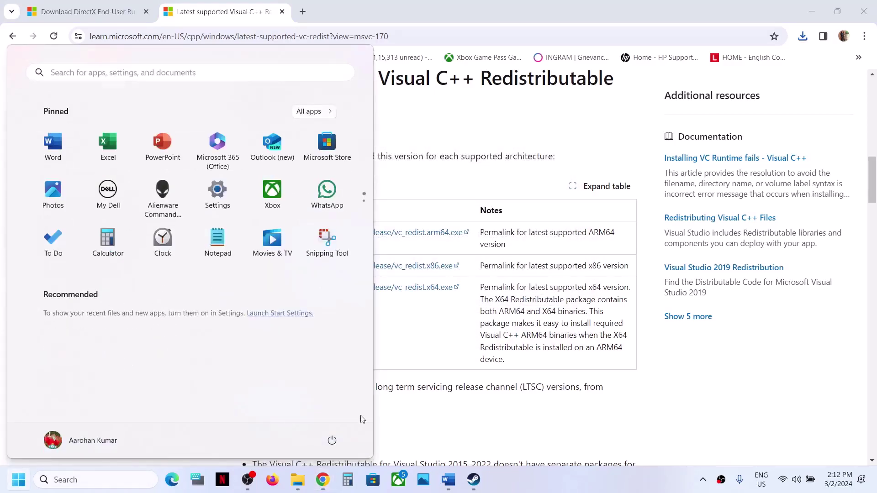
click(332, 440)
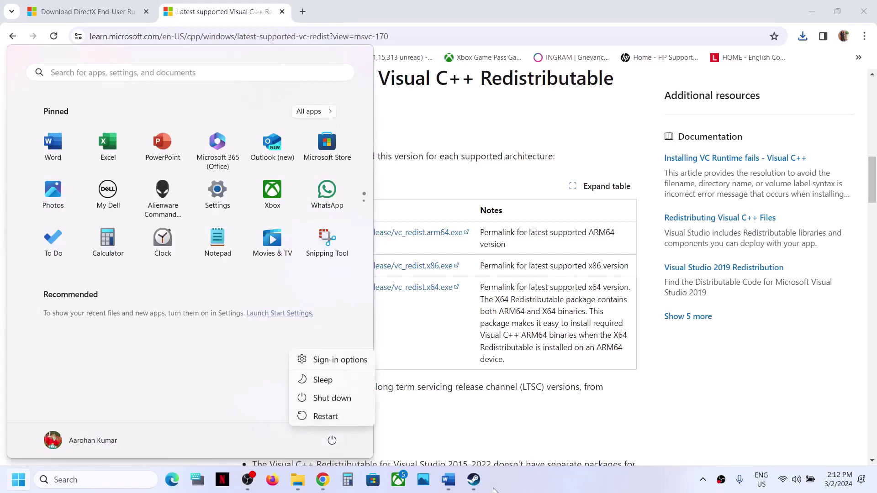
Switch to the Mudrunner document in Word and highlight the Step 8 instruction to verify the game files.
click(474, 479)
click(448, 480)
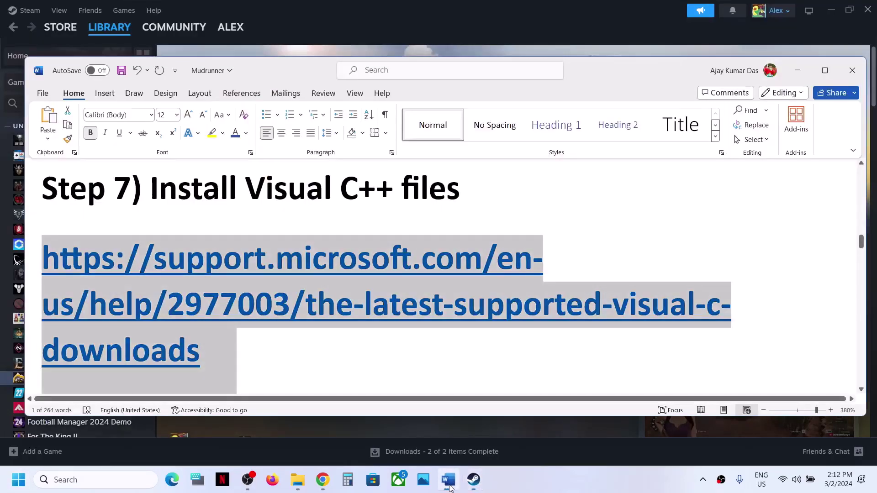
scroll(332, 322, down, 5)
click(199, 286)
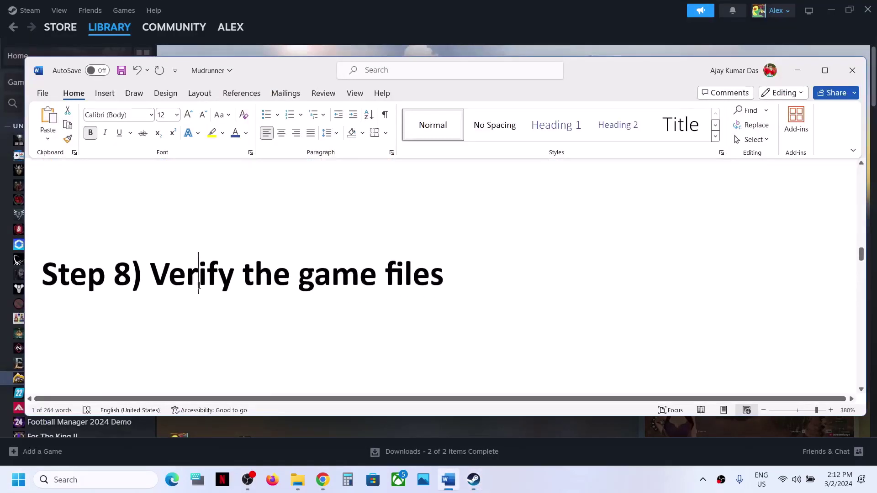
drag(199, 286, 444, 280)
Switch to Steam and verify the integrity of the installed files of Expeditions: A MudRunner Game.
click(629, 14)
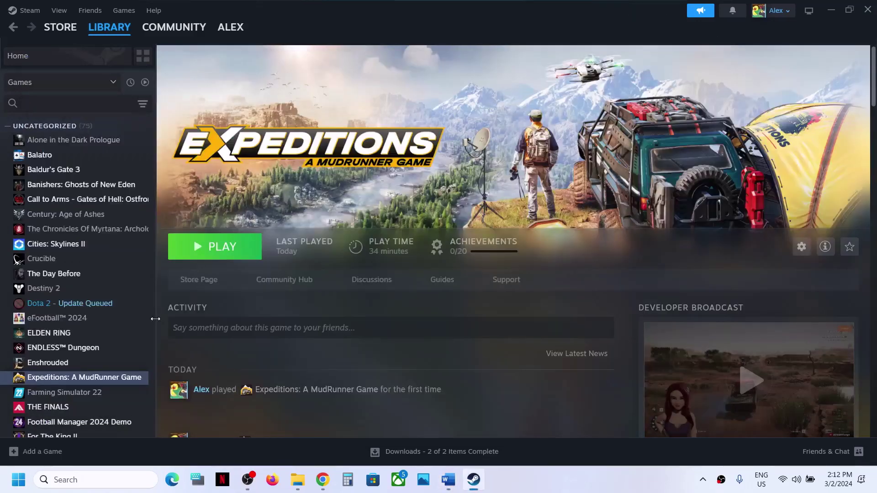
right_click(111, 379)
click(144, 365)
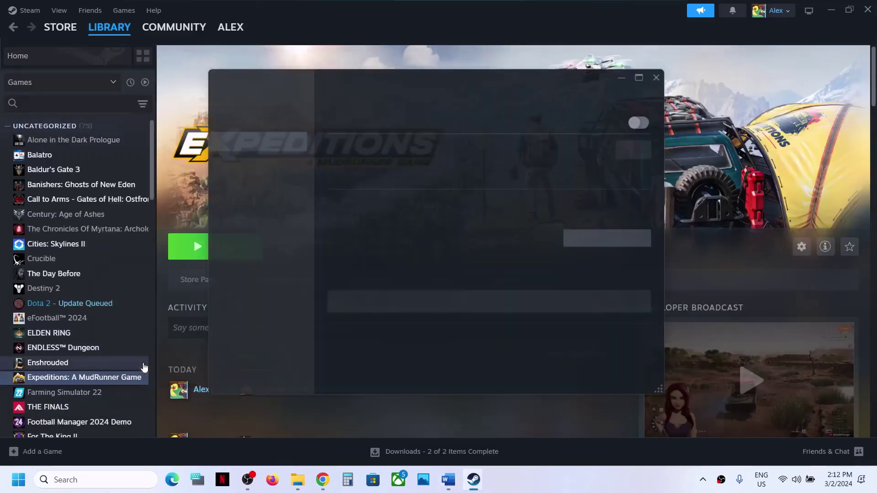
click(260, 186)
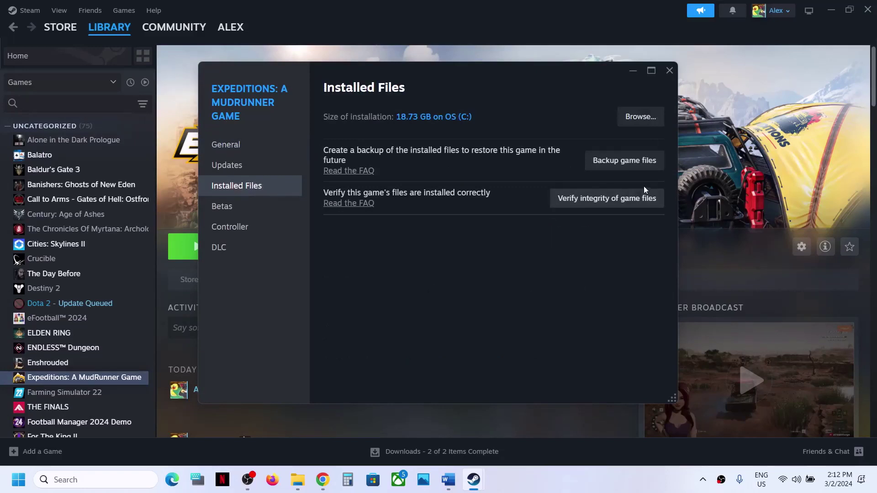
click(607, 200)
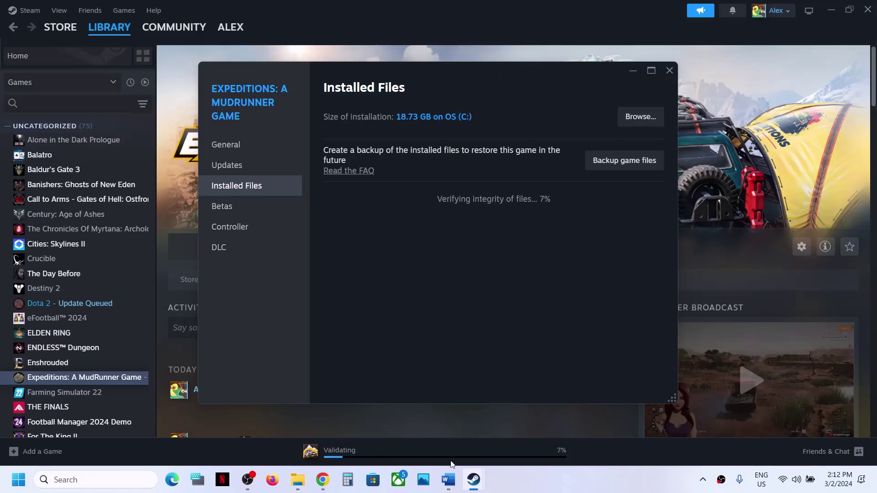
Return to the Word document and highlight the Step 9 instruction on renaming or deleting save files, including its lost-progress warning.
click(448, 480)
scroll(247, 317, down, 5)
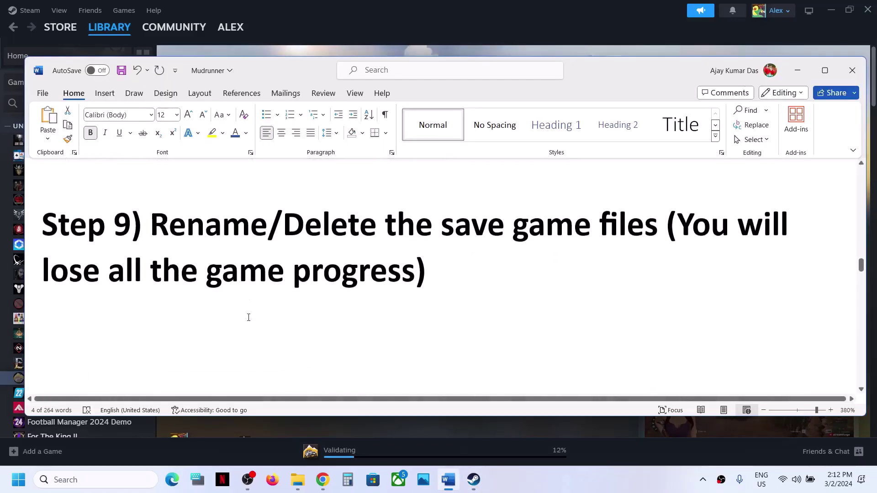
drag(159, 228, 599, 226)
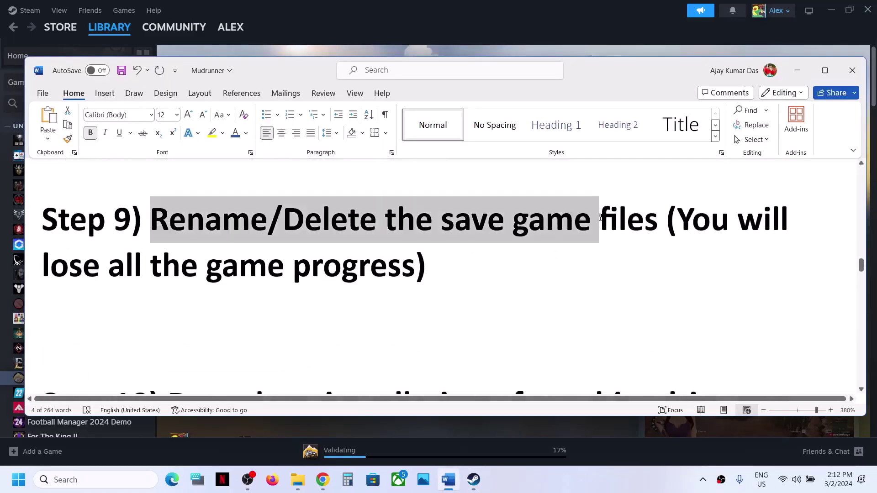
click(606, 257)
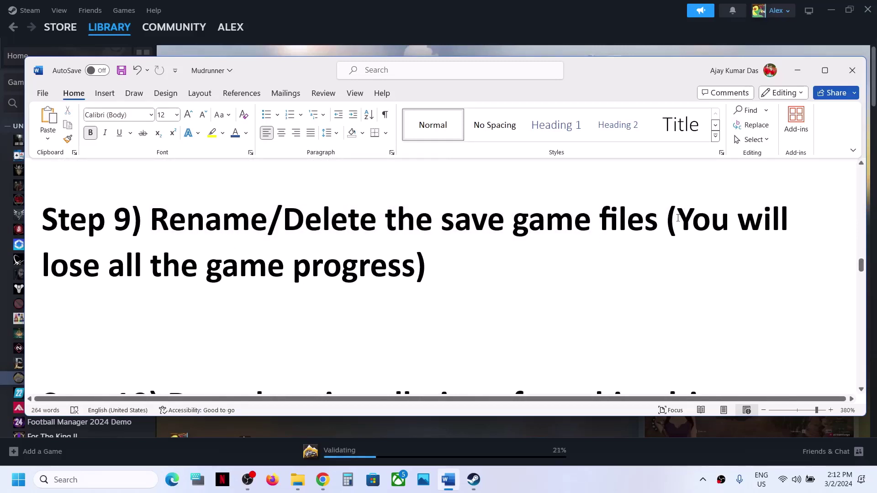
drag(678, 218, 426, 269)
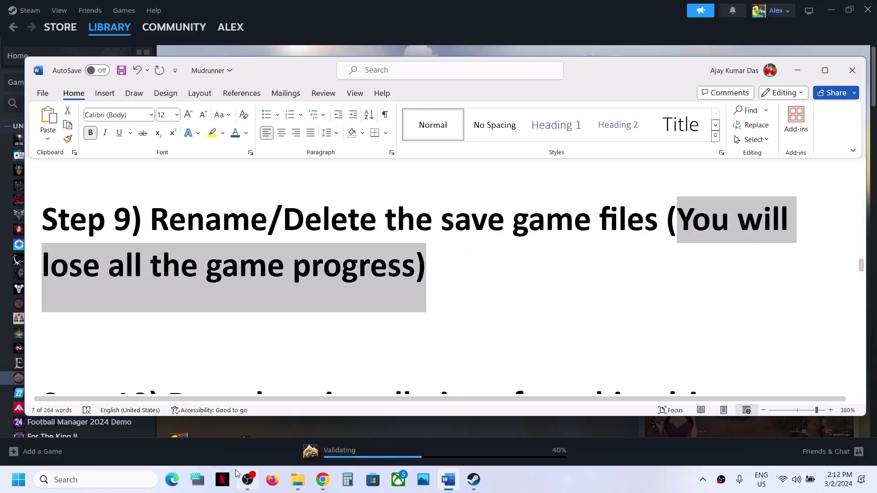
Switch to File Explorer, open the My Games folder in Documents and select the Expeditions folder.
mouse_move(297, 483)
click(350, 423)
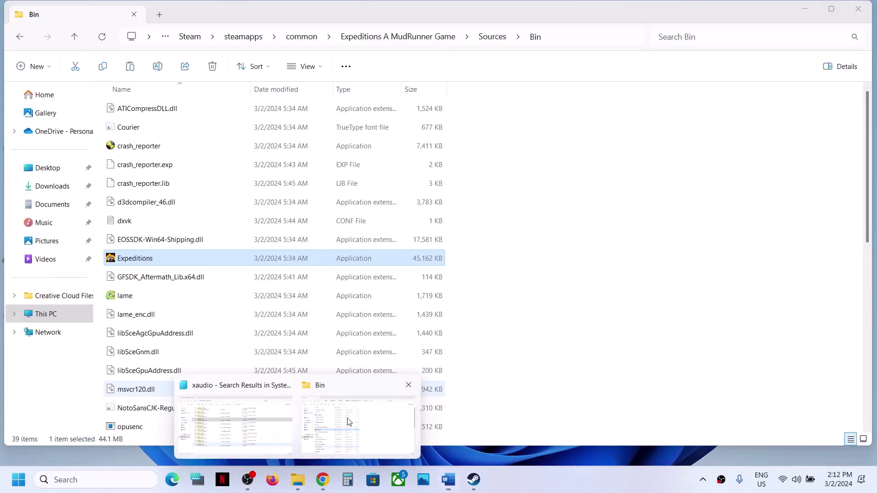
click(41, 314)
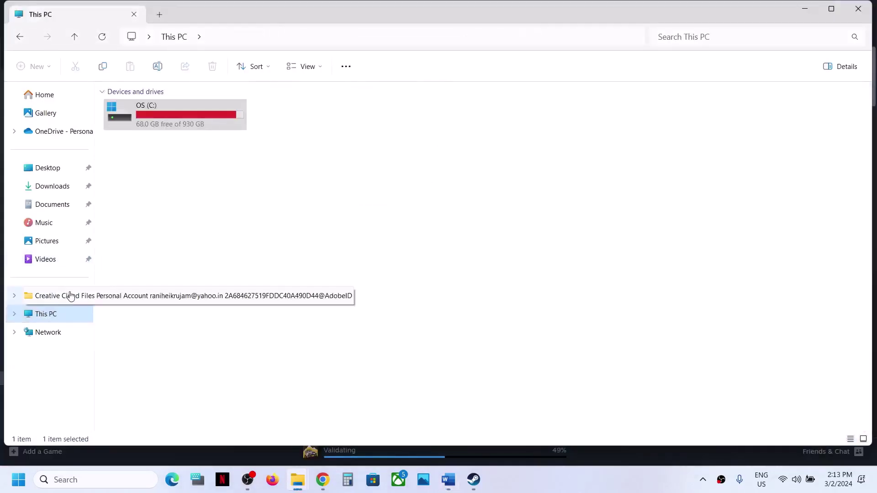
click(53, 206)
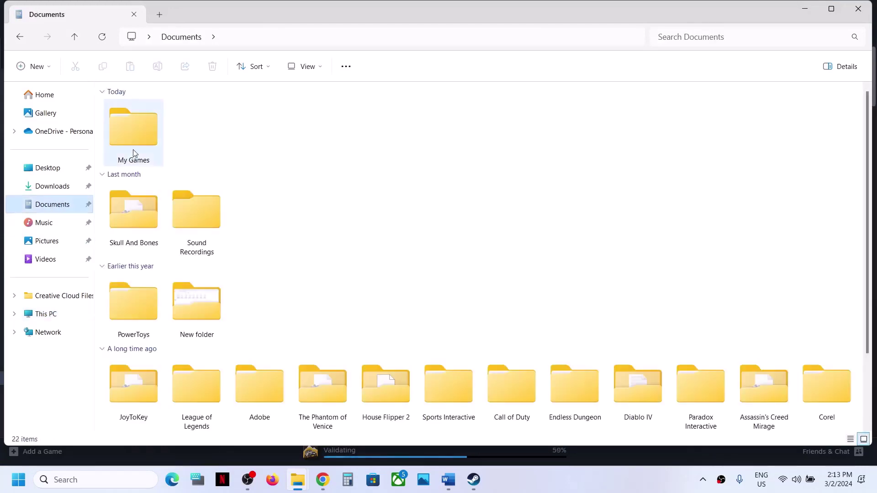
double_click(133, 149)
click(142, 134)
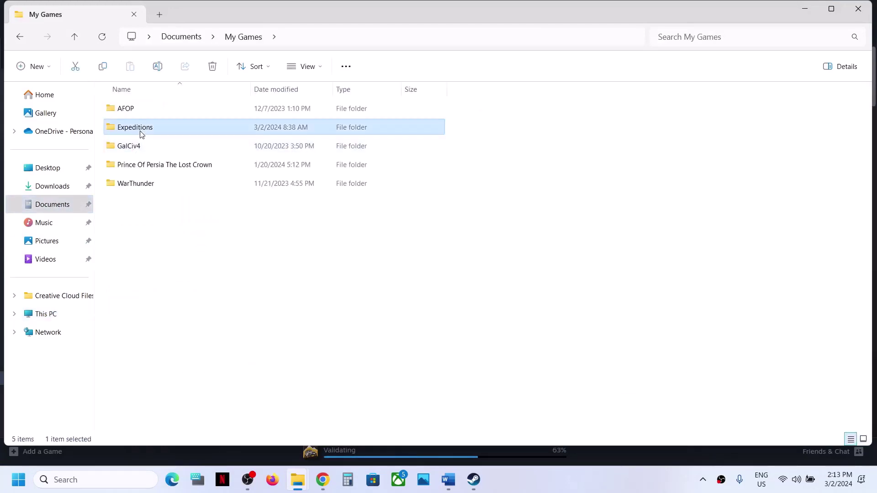
Rename the Expeditions folder in My Games to Expeditions.old.
right_click(164, 127)
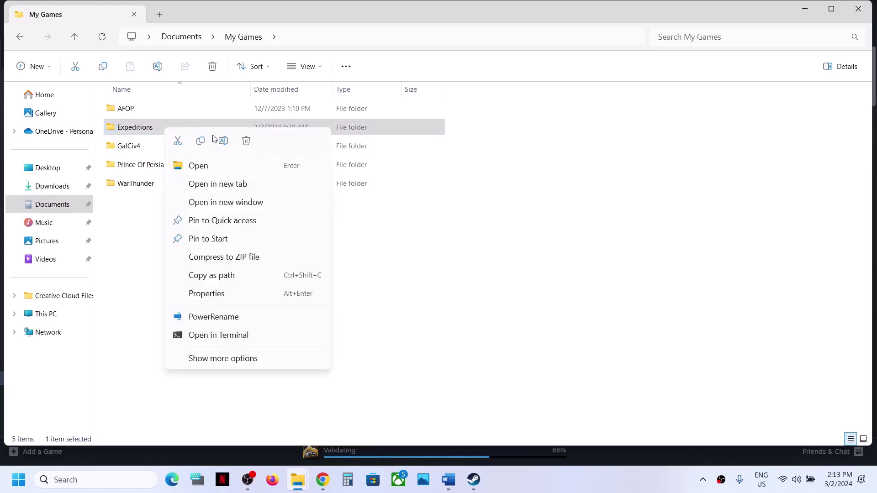
click(223, 142)
click(164, 125)
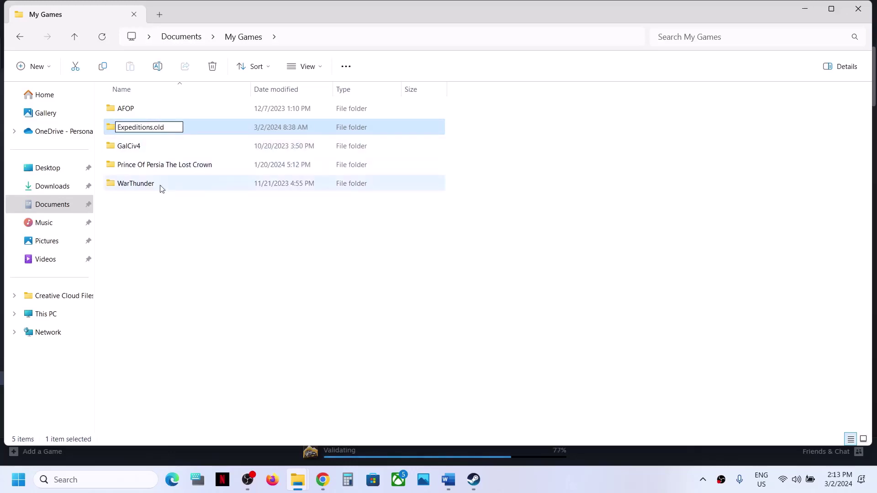
click(182, 227)
Switch to Steam to check the game's file verification progress, and return to the Step 9 instruction in the Word document.
mouse_move(475, 484)
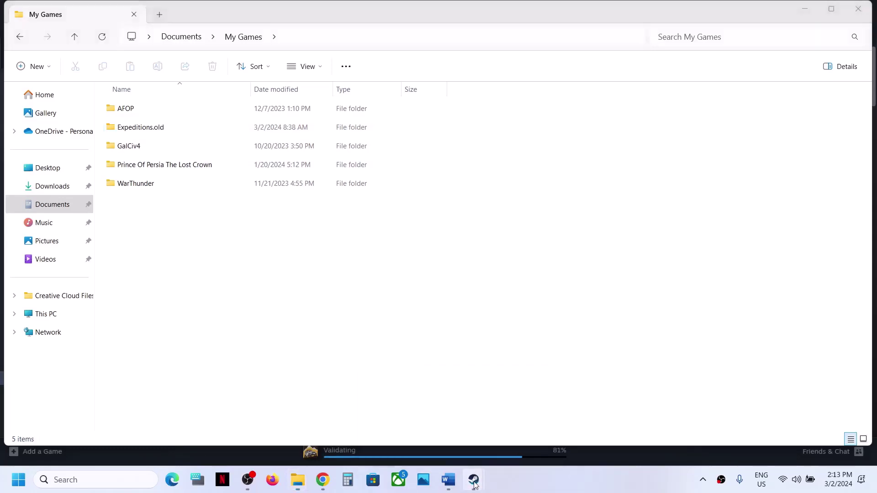
click(452, 428)
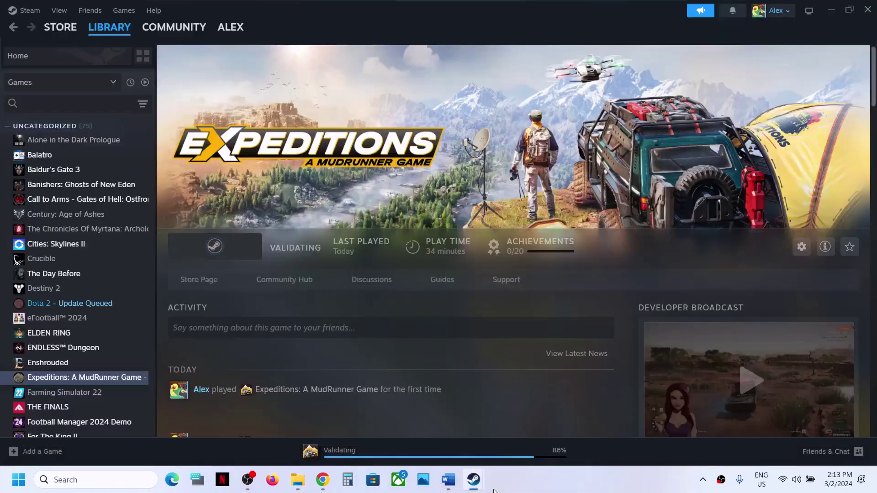
mouse_move(474, 480)
click(515, 437)
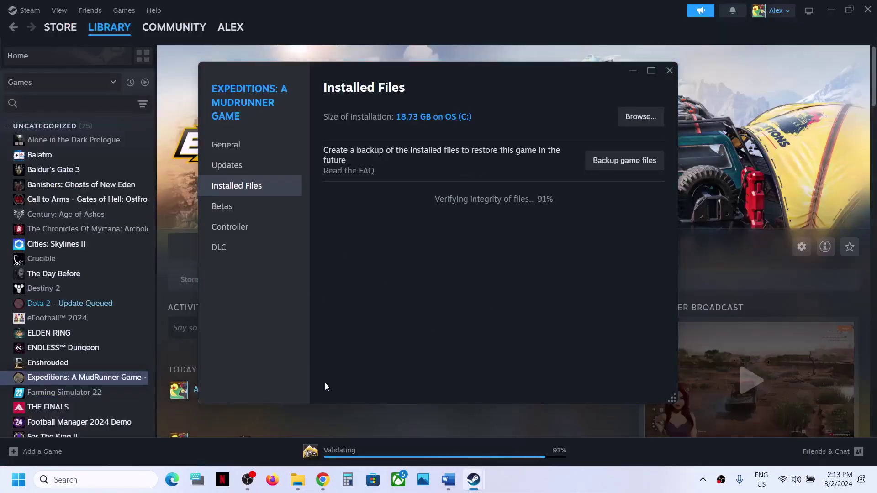
click(448, 481)
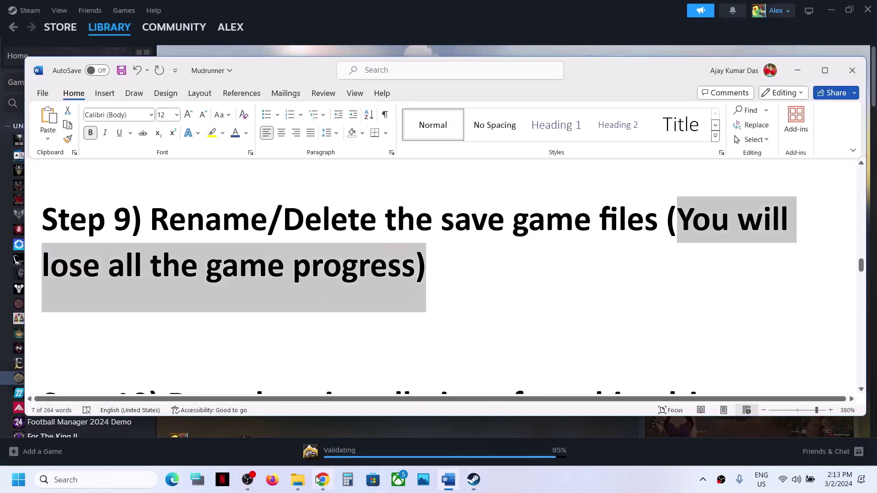
click(306, 218)
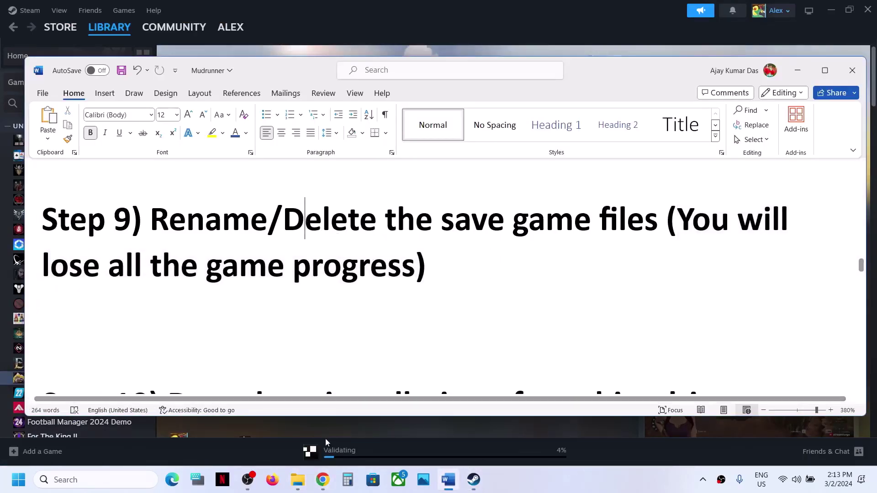
Switch to the My Games folder in File Explorer and show the delete option for Expeditions.old without deleting the folder.
click(298, 479)
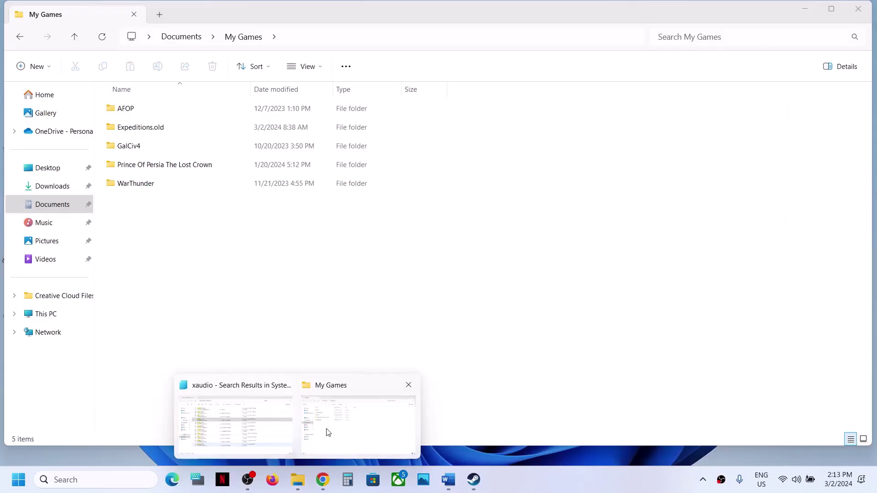
click(326, 432)
click(132, 128)
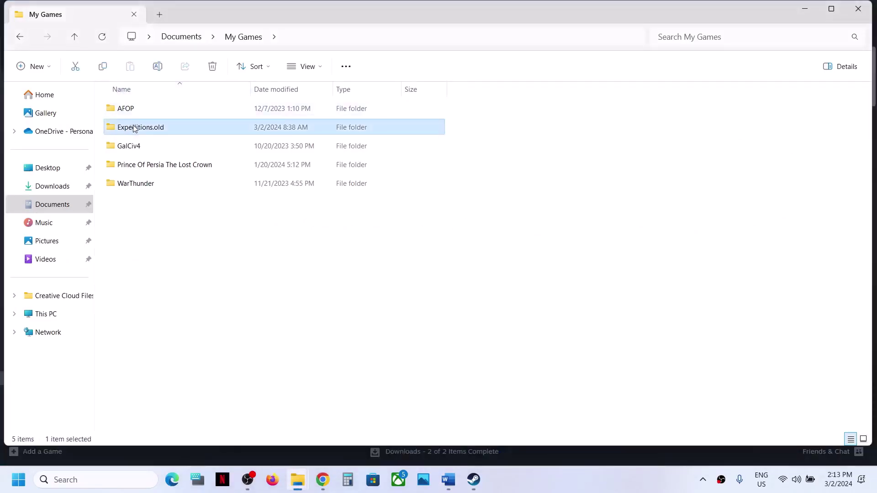
right_click(143, 130)
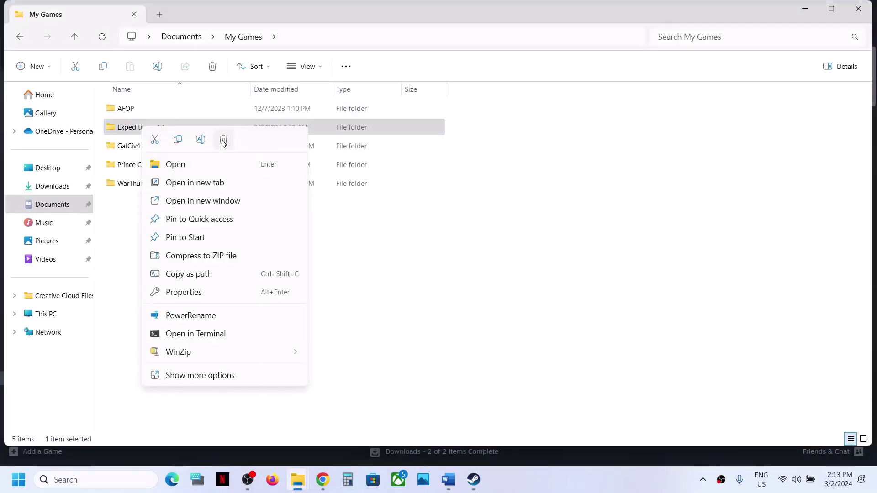
click(446, 343)
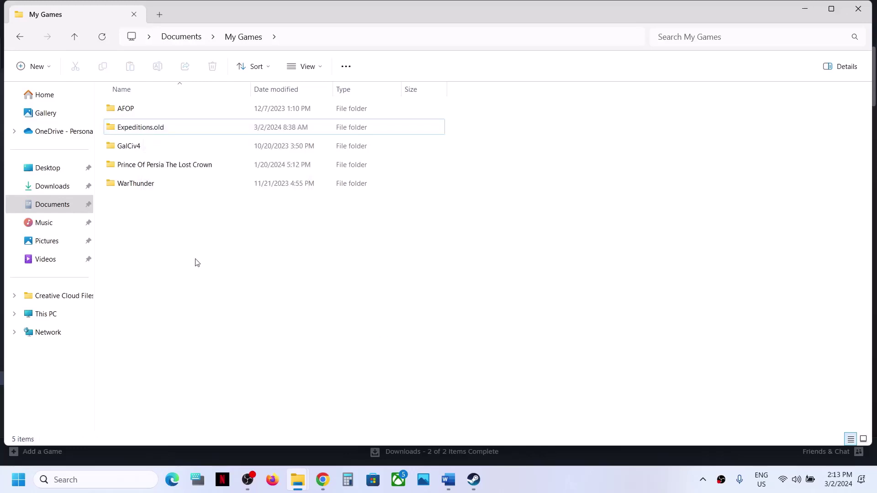
Open the userdata folder inside the Steam folder under Program Files (x86) on the C: drive.
click(68, 314)
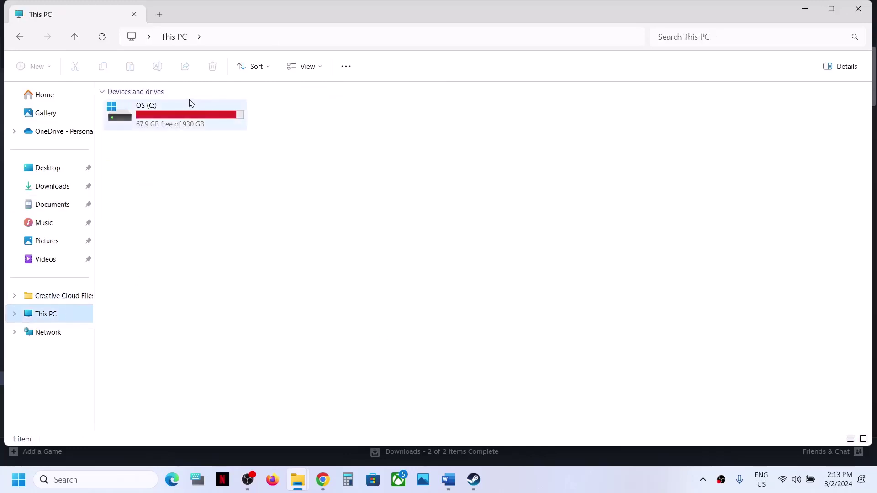
double_click(174, 118)
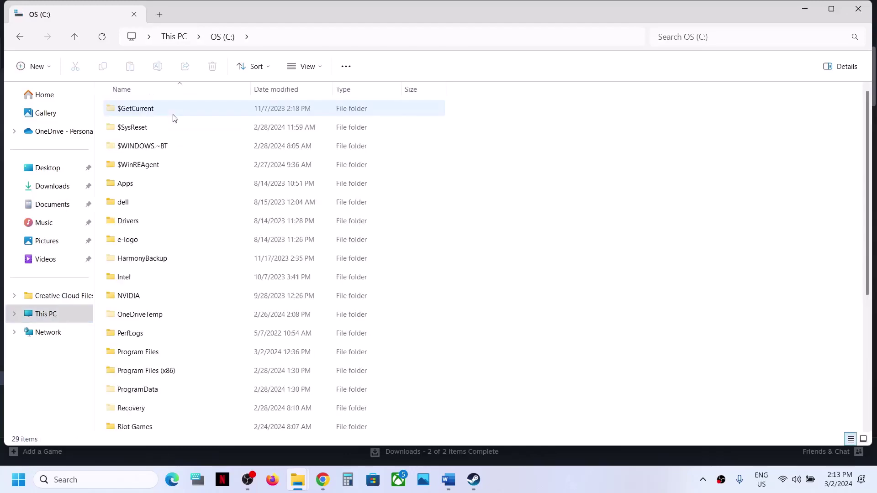
scroll(171, 237, down, 4)
double_click(165, 165)
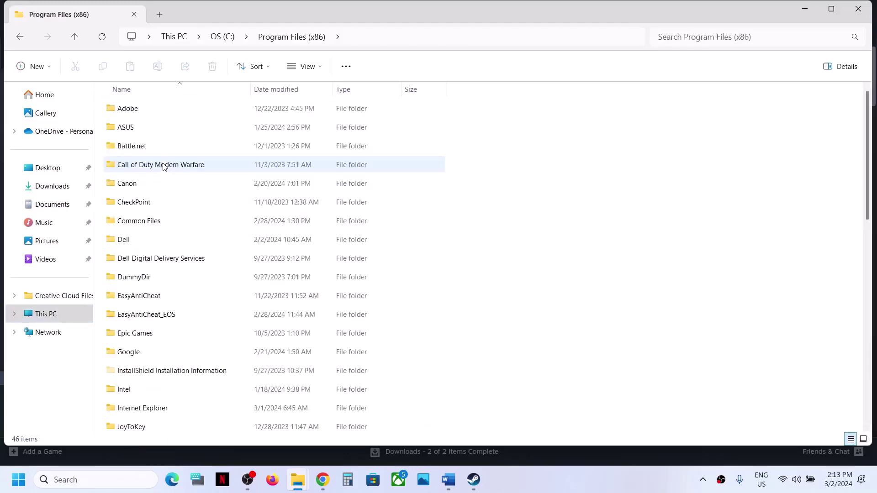
scroll(164, 166, down, 5)
scroll(145, 299, down, 3)
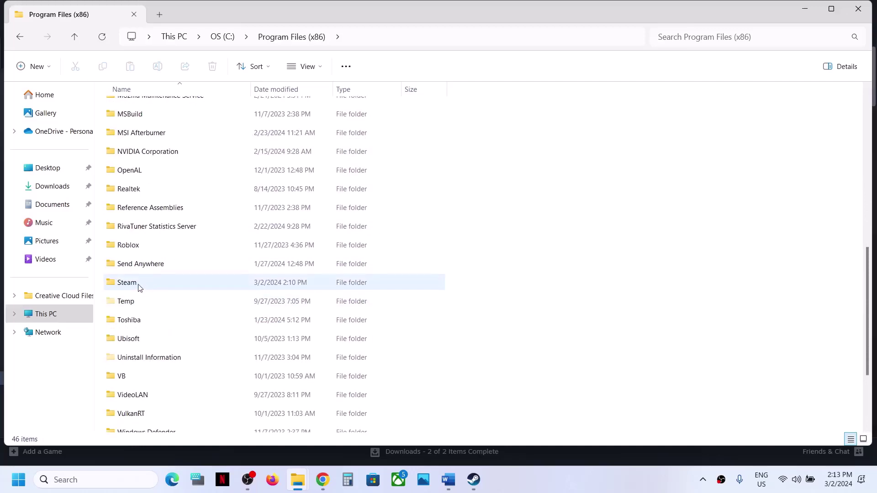
double_click(137, 284)
scroll(142, 237, down, 4)
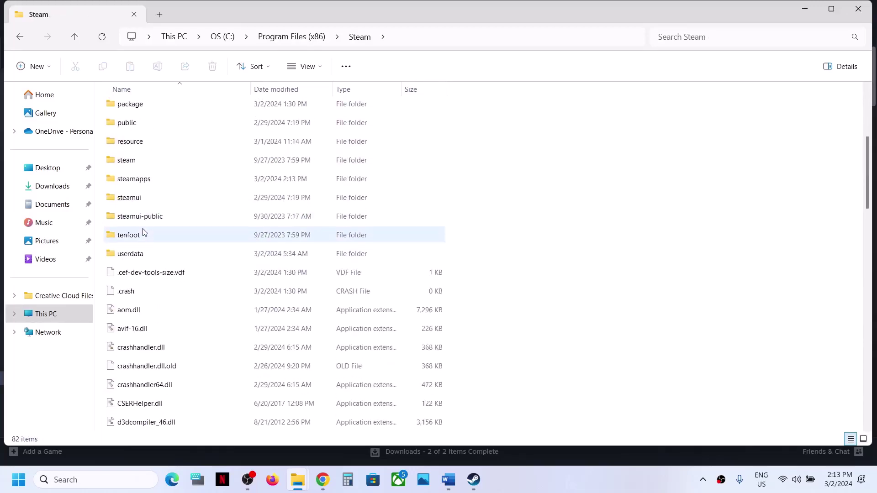
click(139, 256)
double_click(154, 258)
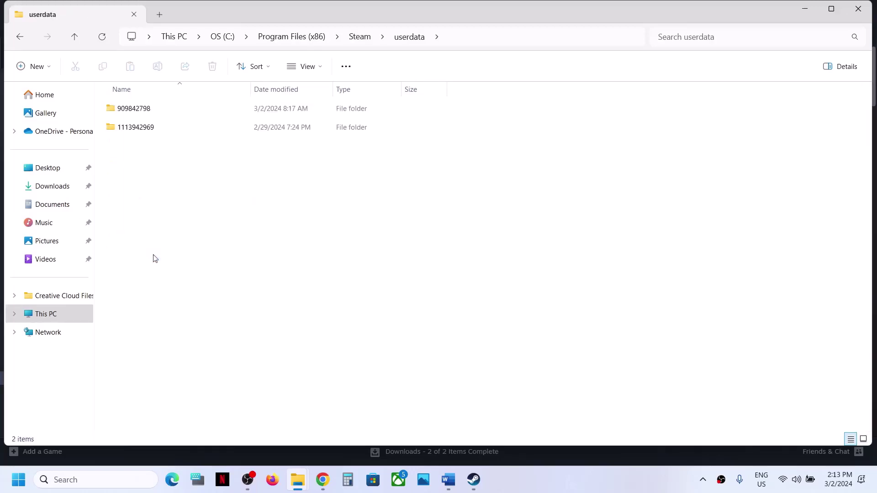
Open the first account ID folder, go into 2477340 and its remote folder, and select the save files from CompleteSave through video.
click(143, 112)
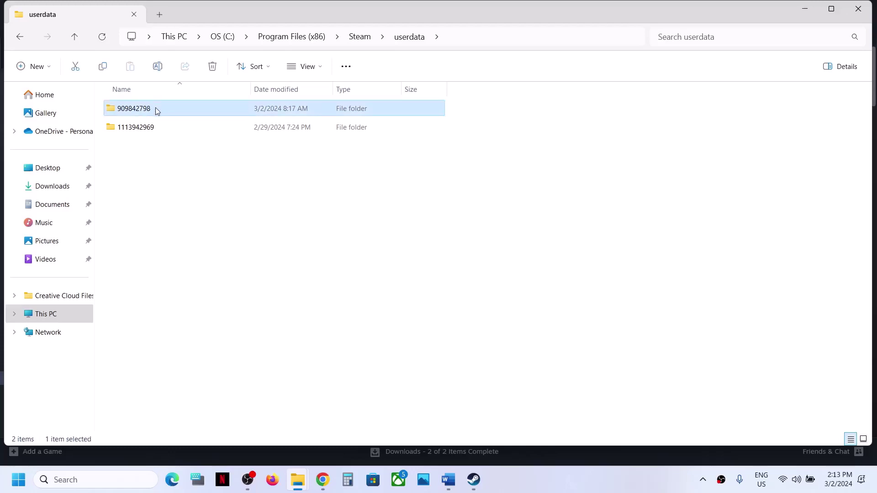
double_click(156, 111)
click(136, 130)
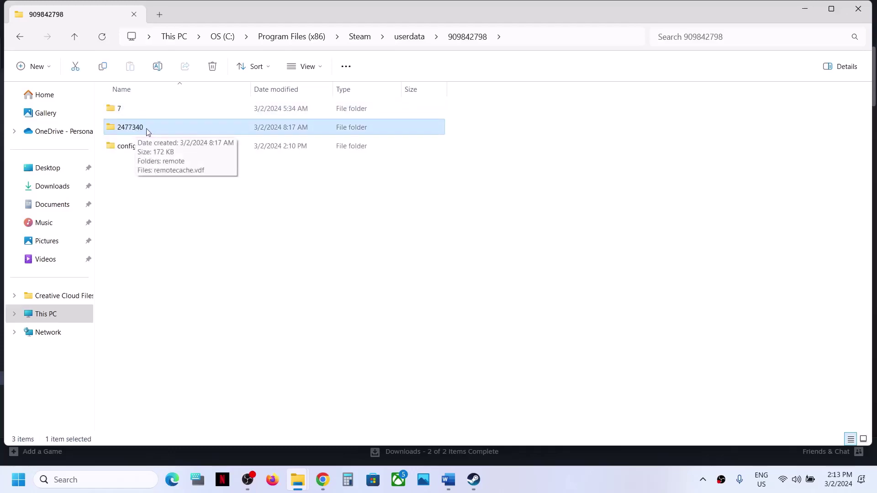
double_click(147, 131)
double_click(138, 111)
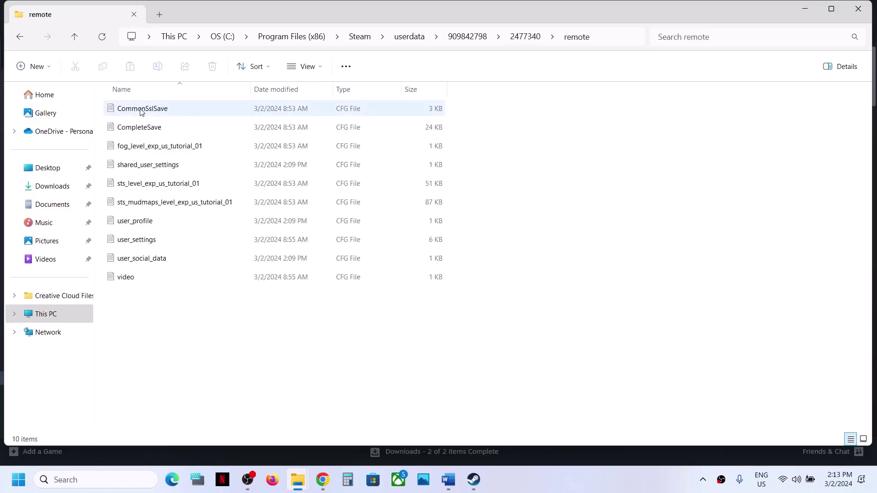
drag(247, 363, 118, 132)
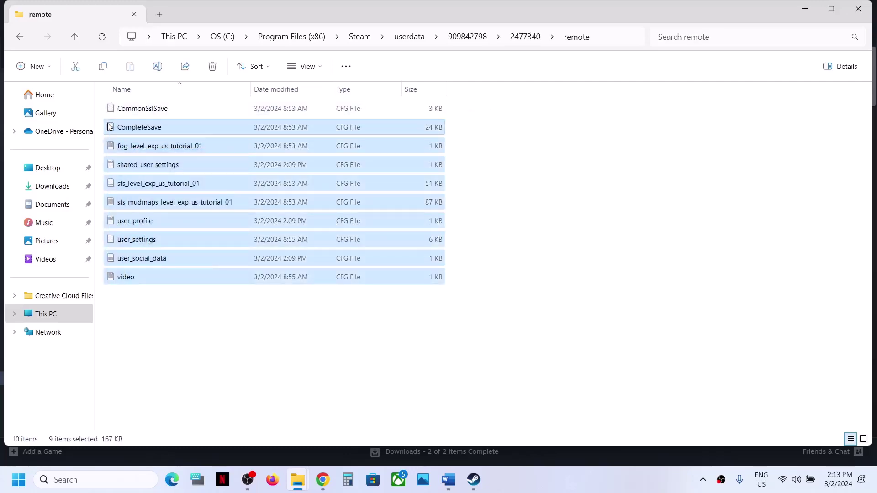
Go back up to the account folder, rename 2477340 to 2477340.old and show its delete option without deleting it.
click(74, 37)
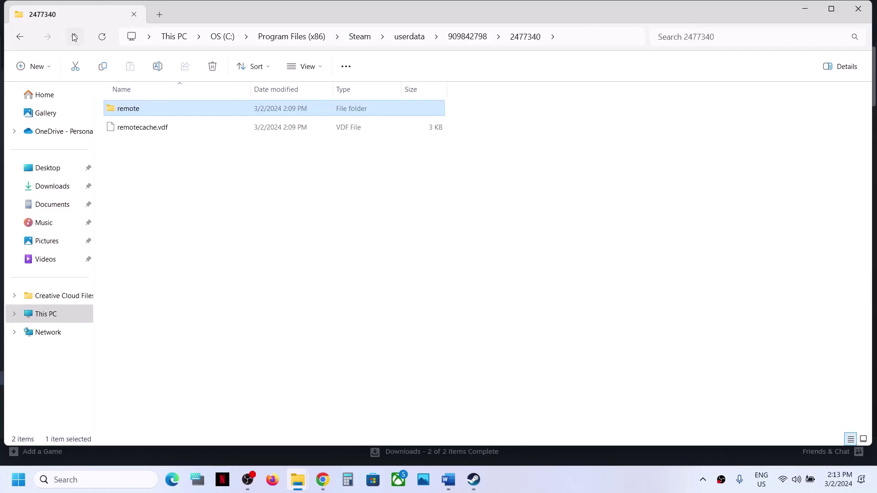
click(74, 36)
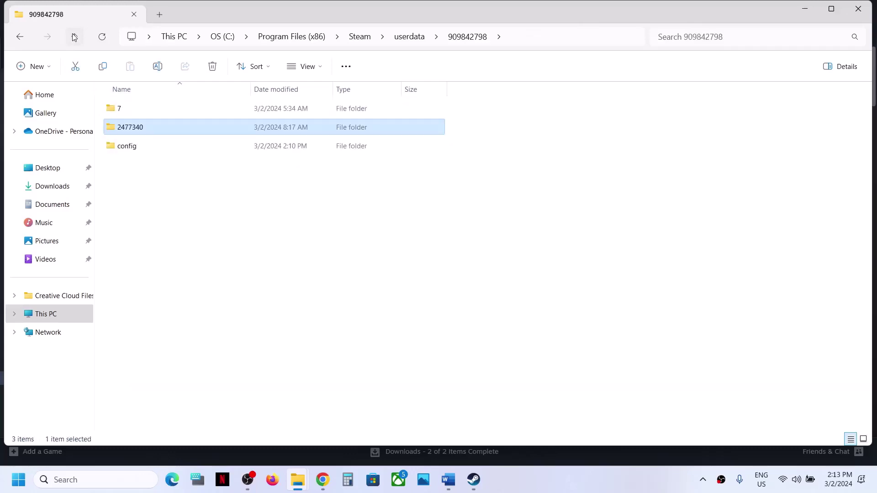
right_click(148, 131)
click(205, 142)
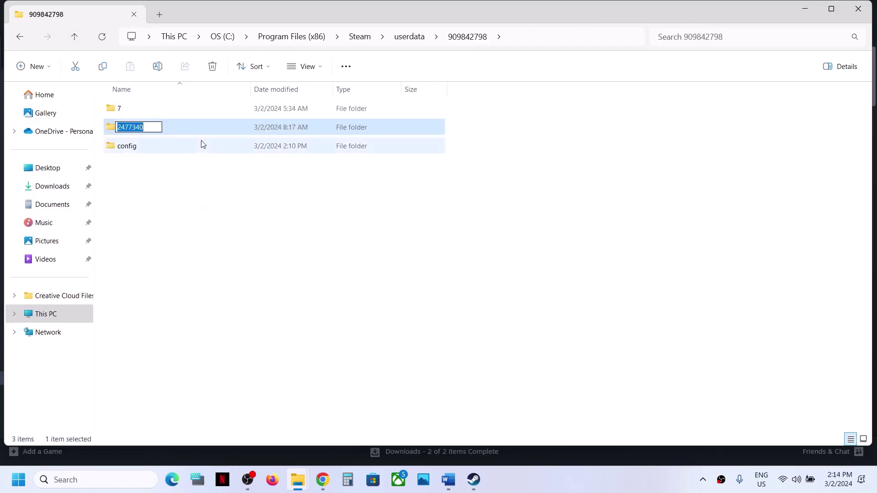
click(154, 127)
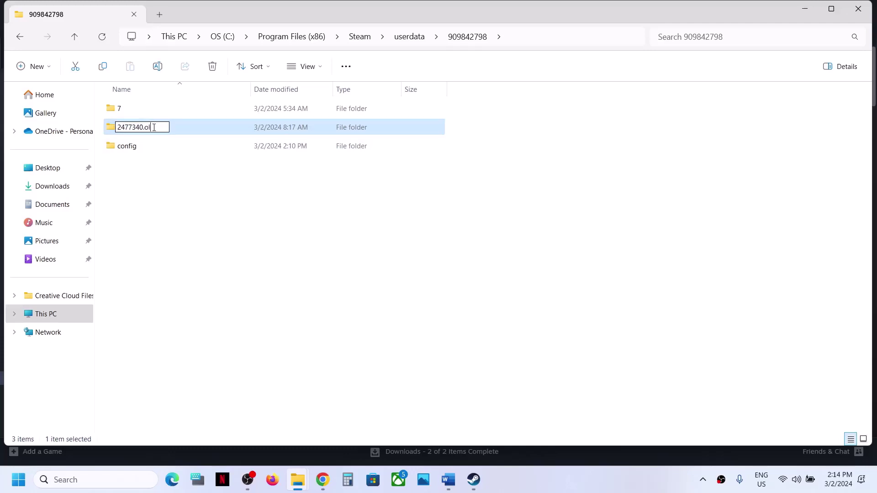
click(154, 175)
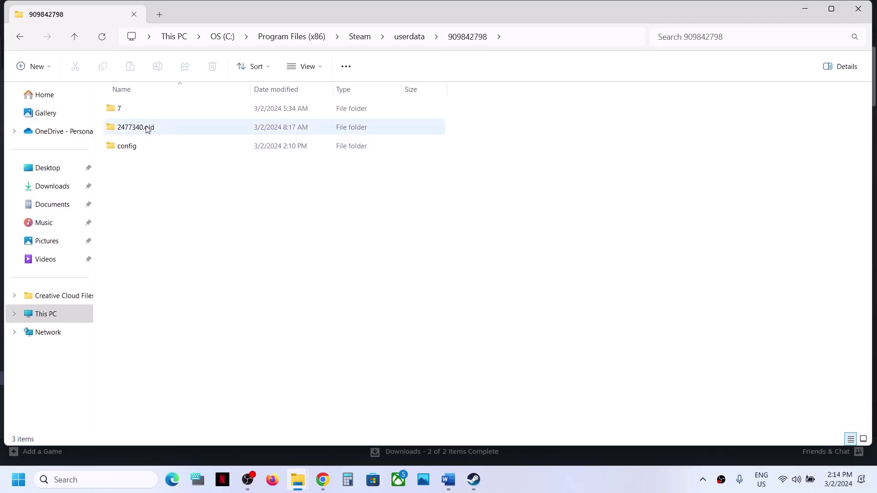
right_click(147, 129)
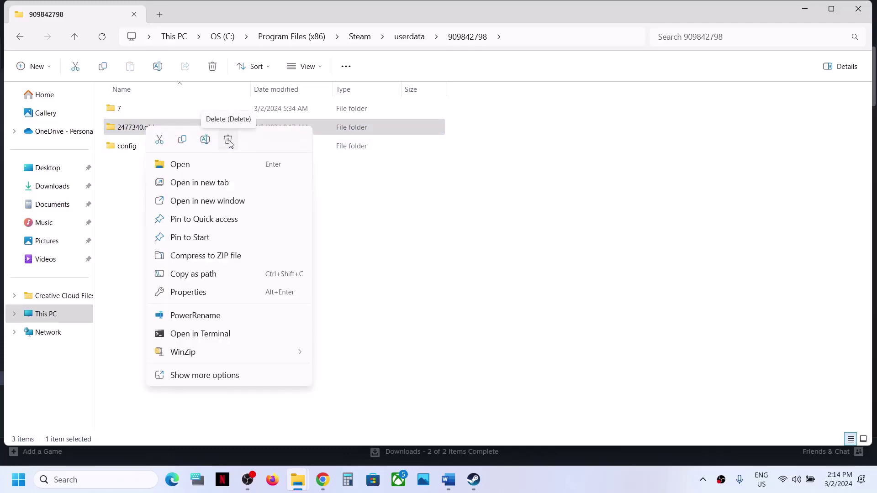
click(445, 310)
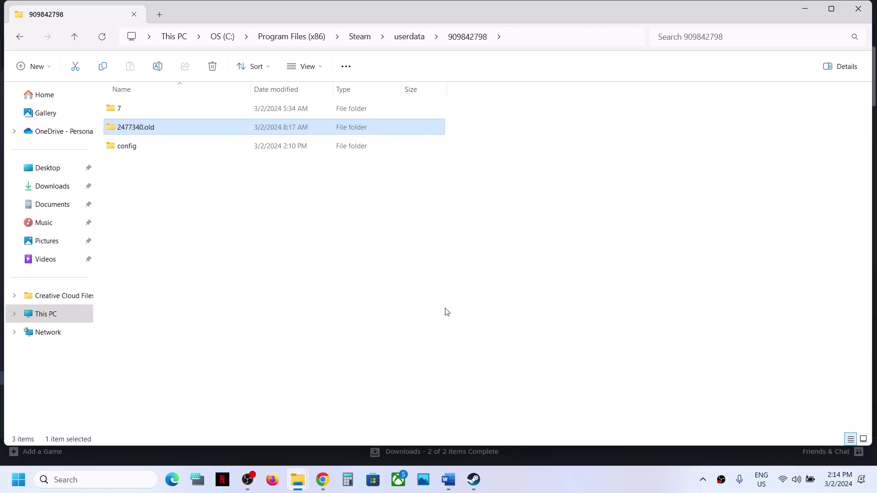
Switch to the Word document and highlight the Step 10 clean graphics driver installation instruction and its NVIDIA and AMD links.
click(448, 480)
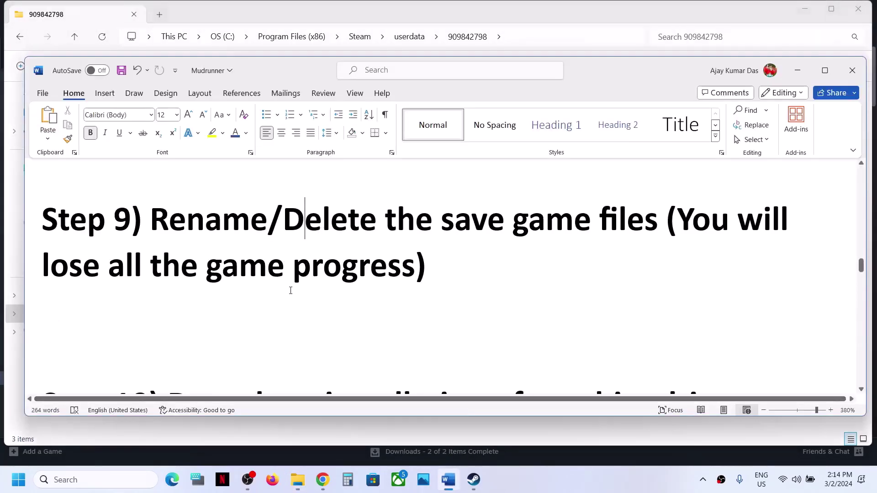
scroll(290, 291, down, 4)
scroll(291, 291, up, 2)
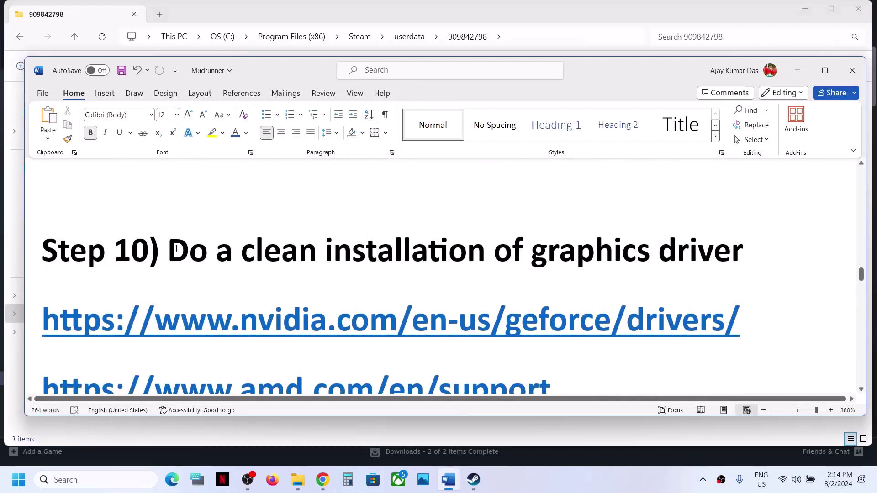
drag(177, 249, 744, 254)
scroll(364, 311, down, 2)
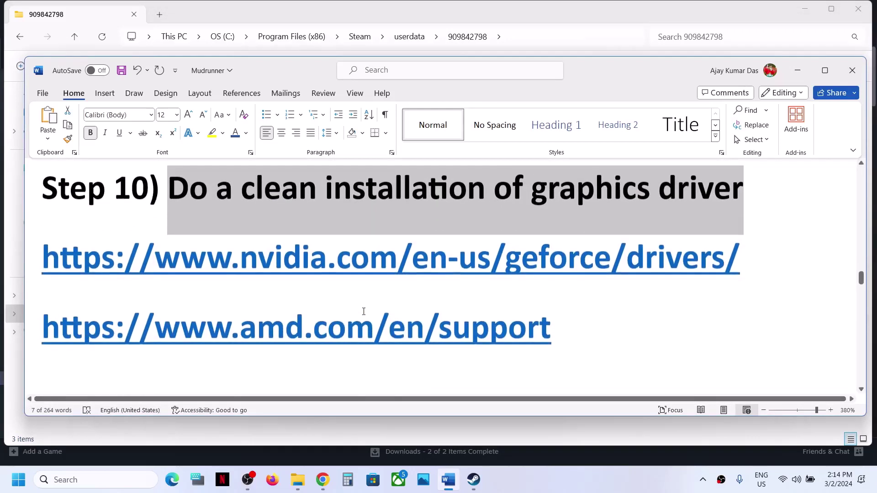
drag(240, 258, 568, 258)
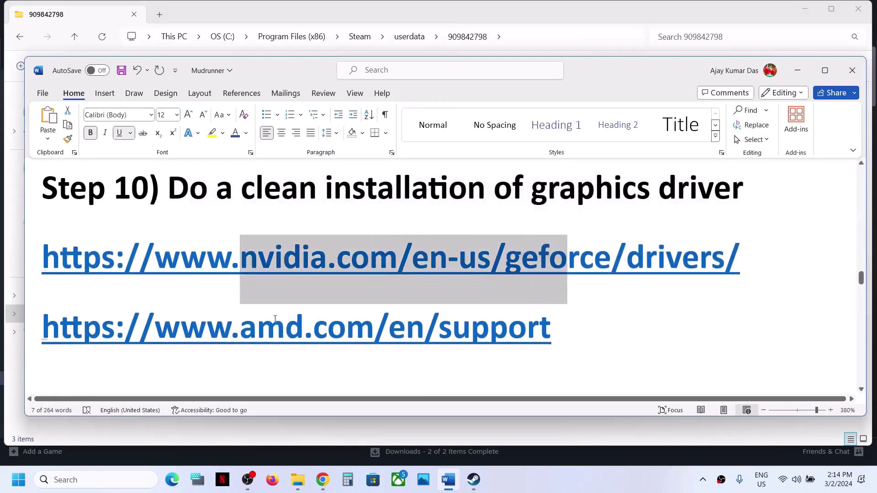
drag(257, 327, 490, 326)
On the NVIDIA GeForce Drivers page in Chrome, set the manual search to product type GeForce and series GeForce RTX 30 Series (Notebooks).
click(603, 481)
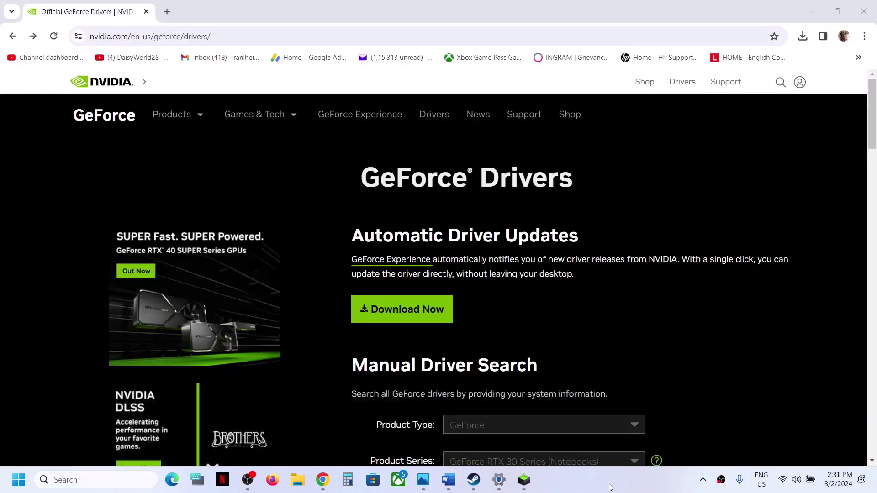
scroll(480, 300, down, 4)
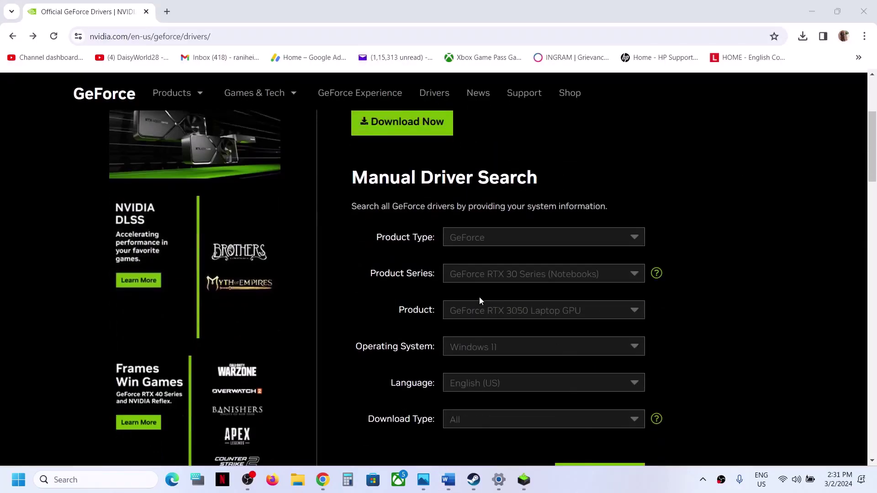
click(512, 245)
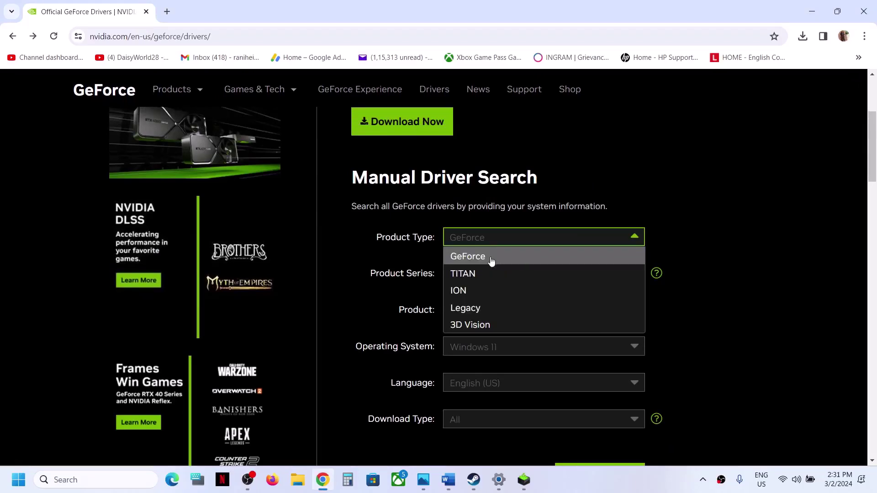
click(492, 257)
click(537, 279)
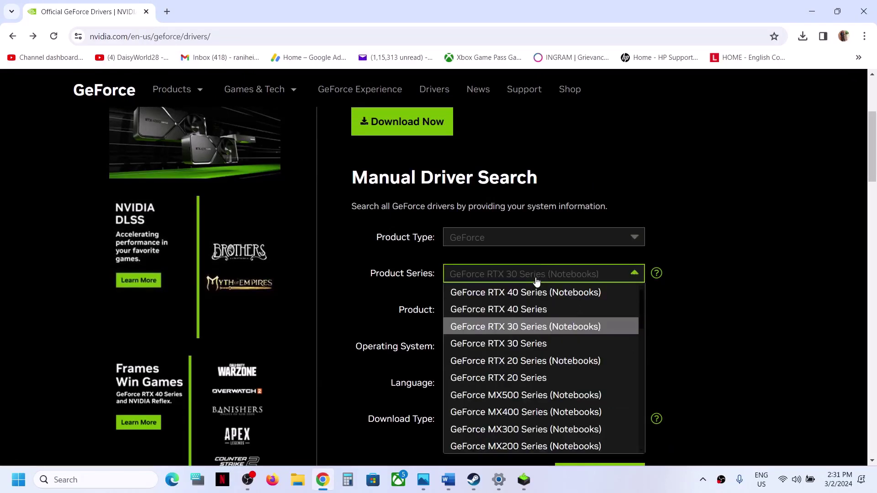
click(563, 329)
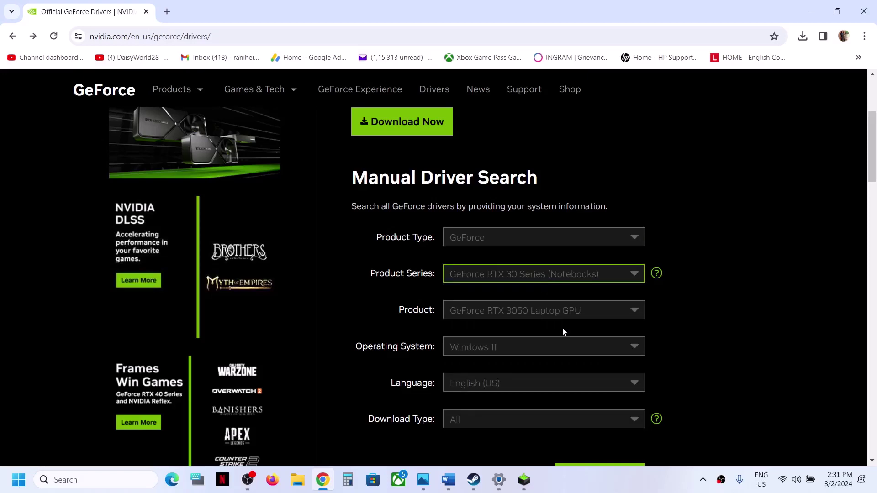
click(542, 274)
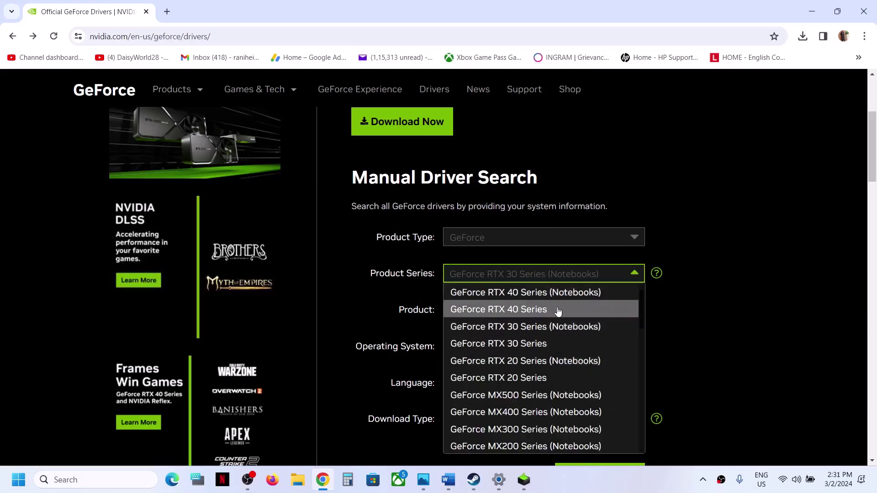
click(385, 245)
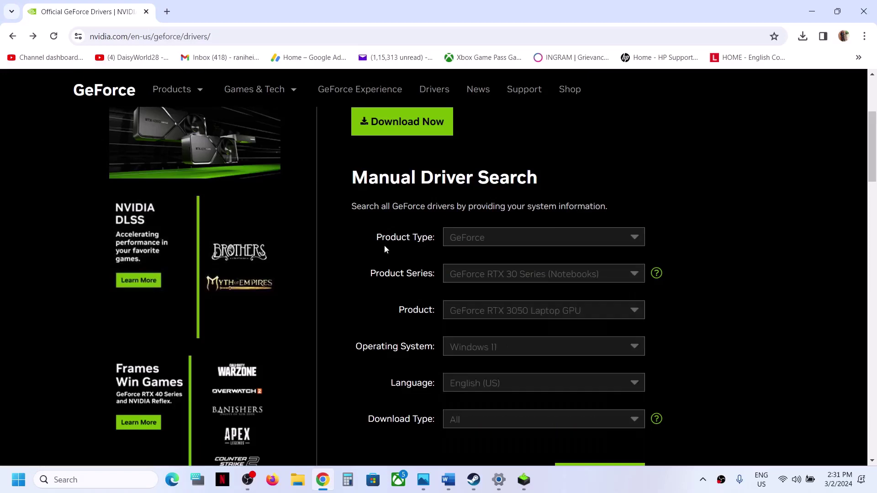
Choose GeForce RTX 3050 Laptop GPU as the product and Windows 11 as the operating system for the driver search.
click(495, 310)
click(549, 432)
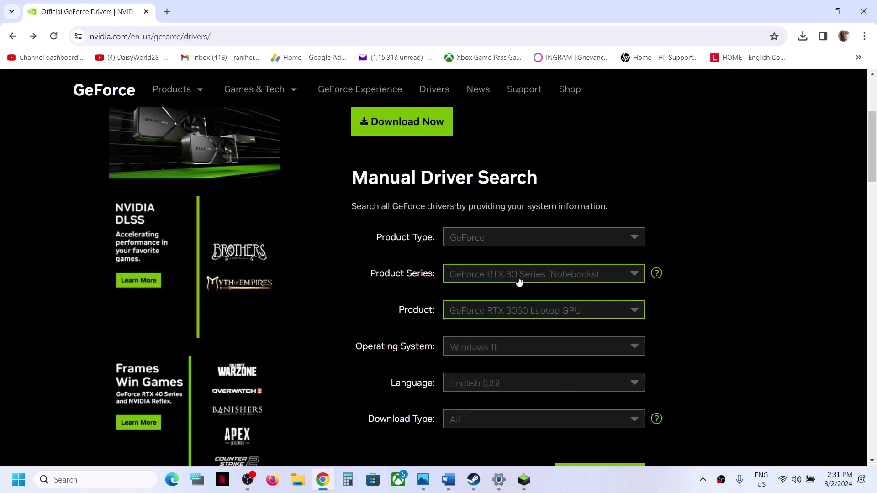
scroll(500, 287, down, 1)
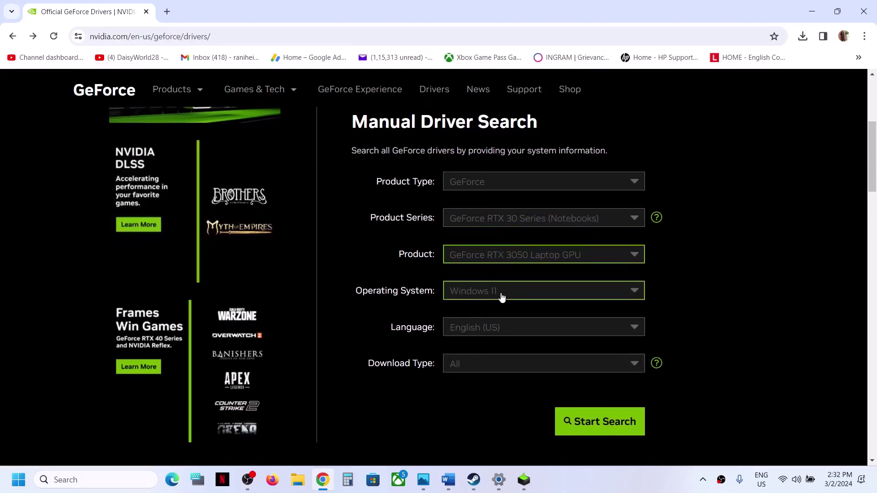
click(502, 297)
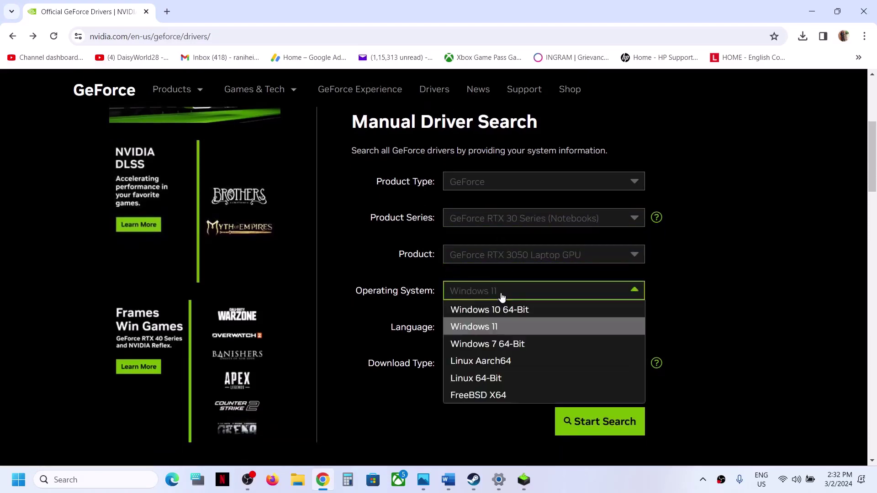
click(496, 330)
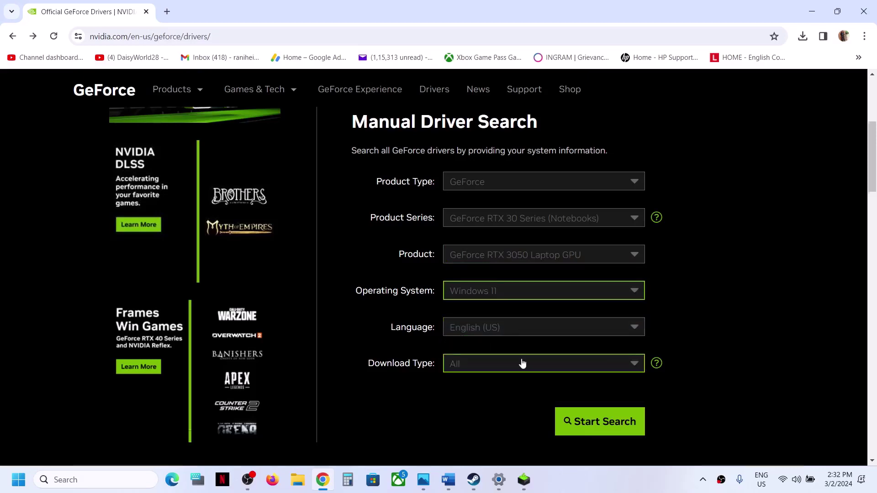
Review the driver results, highlighting the GeForce Game Ready Driver name, its version 551.61 and the NVIDIA Studio Driver name.
scroll(539, 361, down, 1)
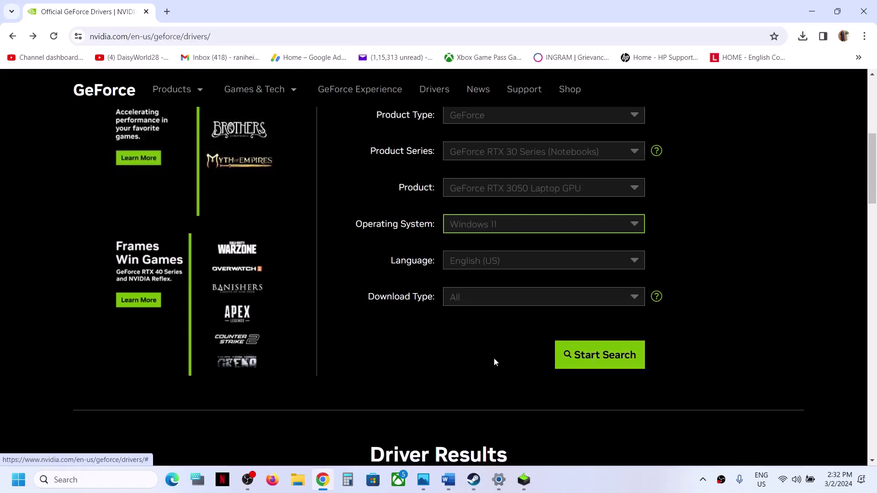
scroll(449, 365, down, 4)
scroll(449, 369, down, 2)
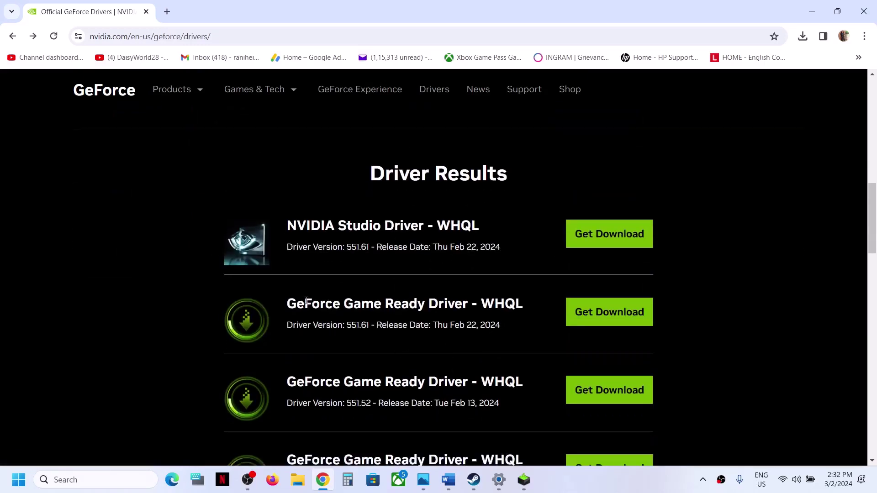
drag(288, 307, 432, 304)
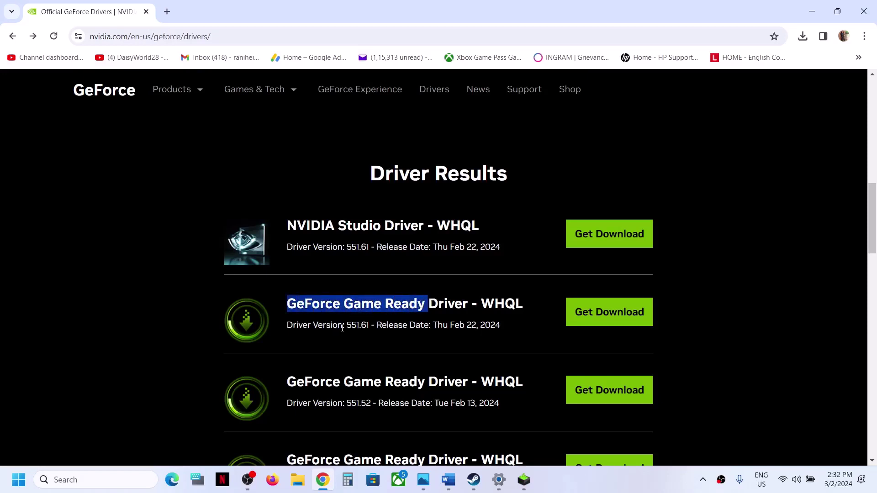
drag(344, 325, 370, 325)
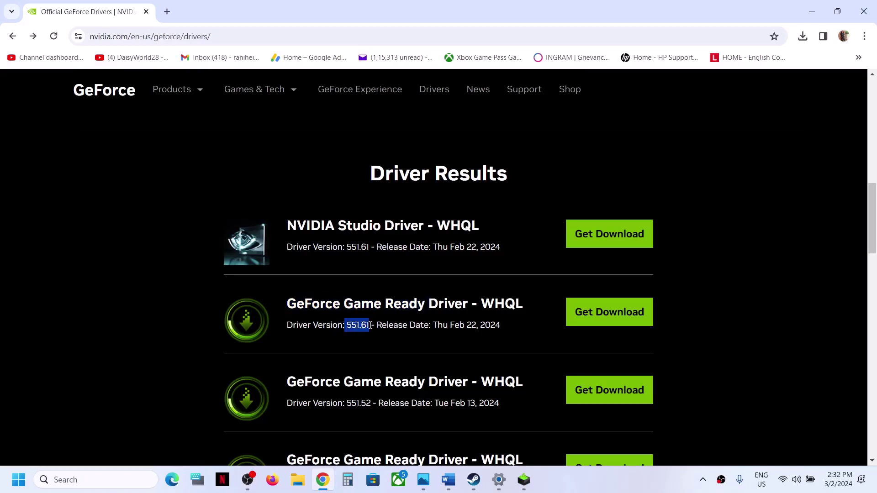
drag(344, 223, 382, 230)
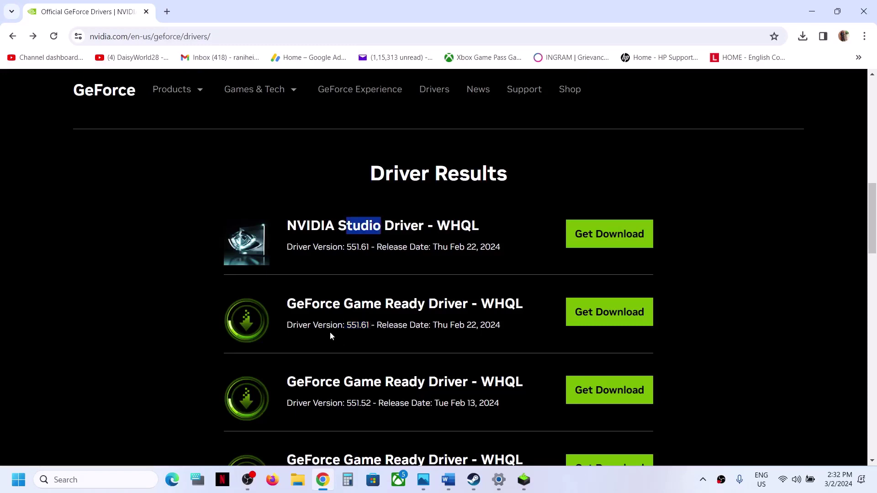
drag(298, 304, 442, 306)
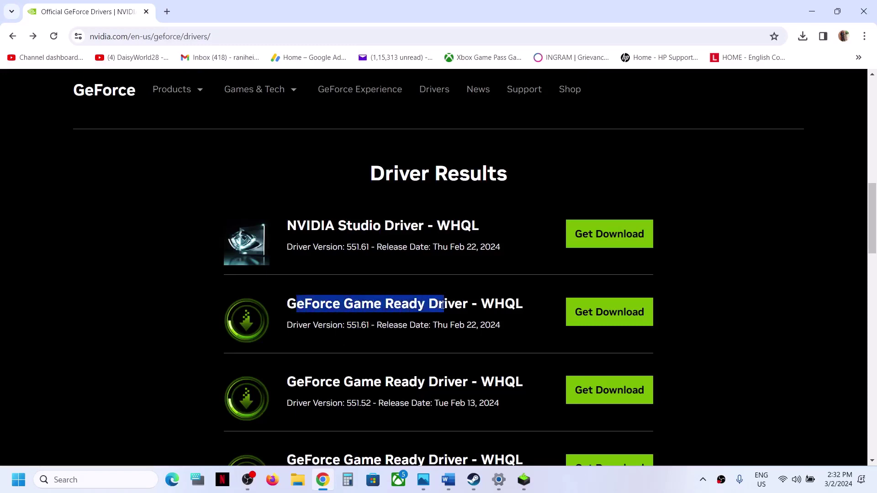
Download the GeForce Game Ready Driver version 551.61 and check its progress in the recent download history.
click(595, 316)
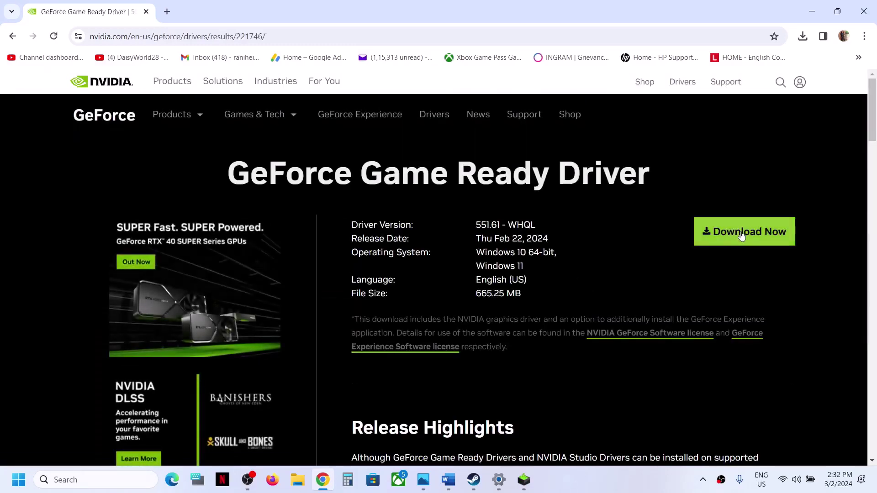
click(740, 233)
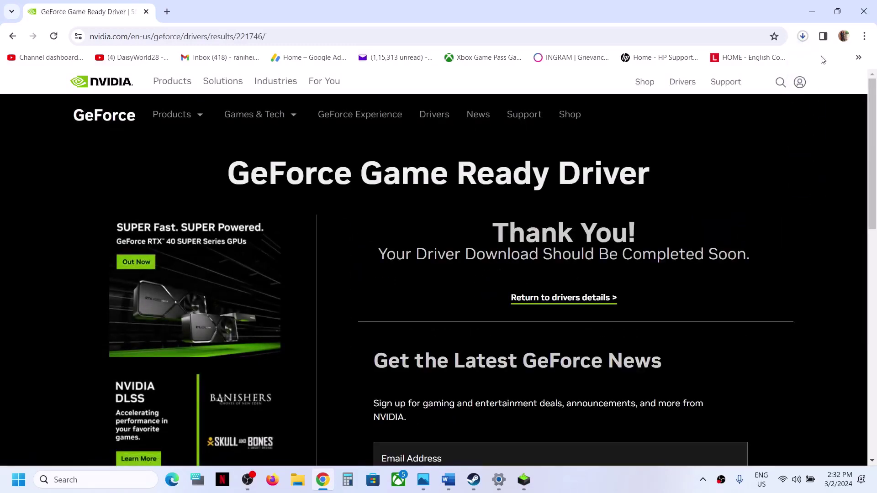
click(803, 36)
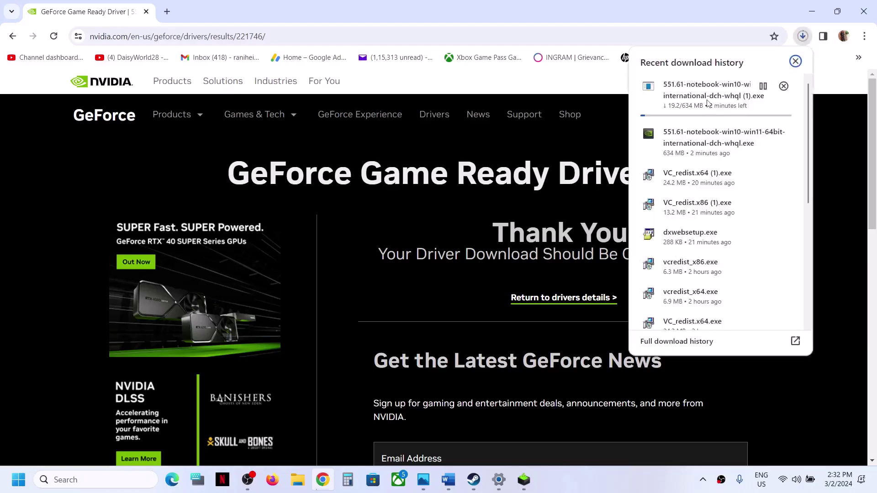
click(507, 204)
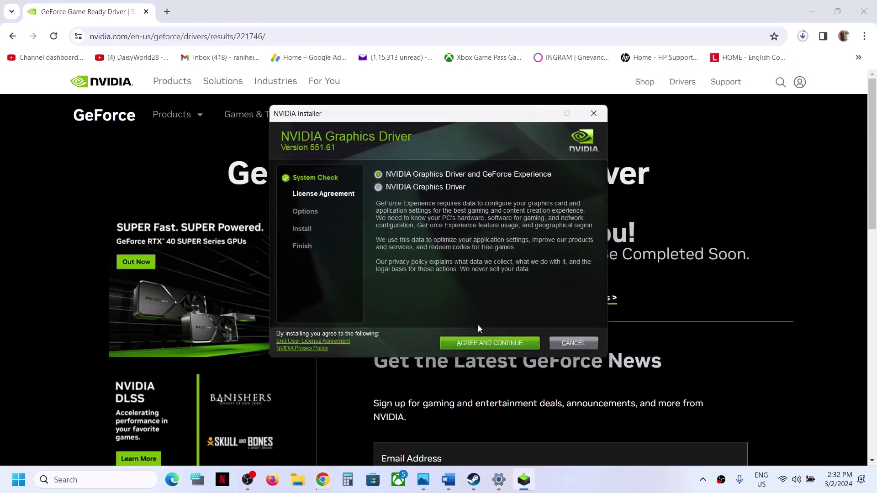
Accept the NVIDIA installer's license, choose Custom (Advanced), enable Perform a clean installation and start installing the driver.
click(469, 343)
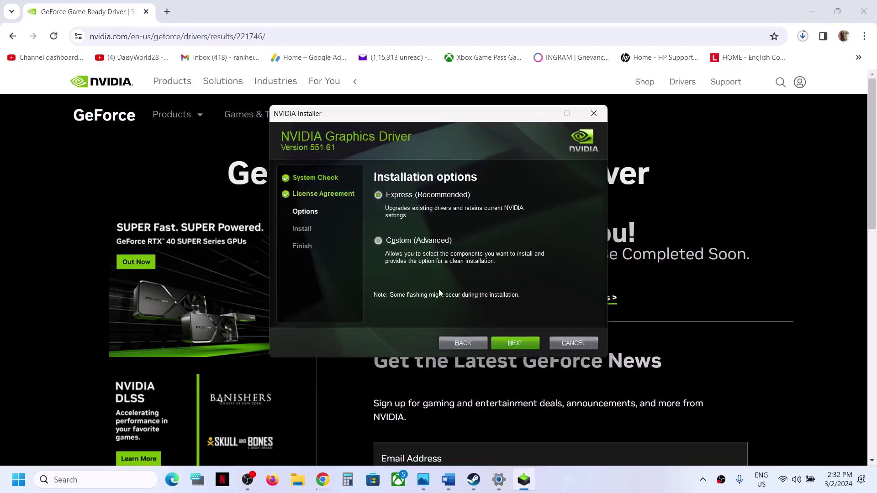
click(378, 240)
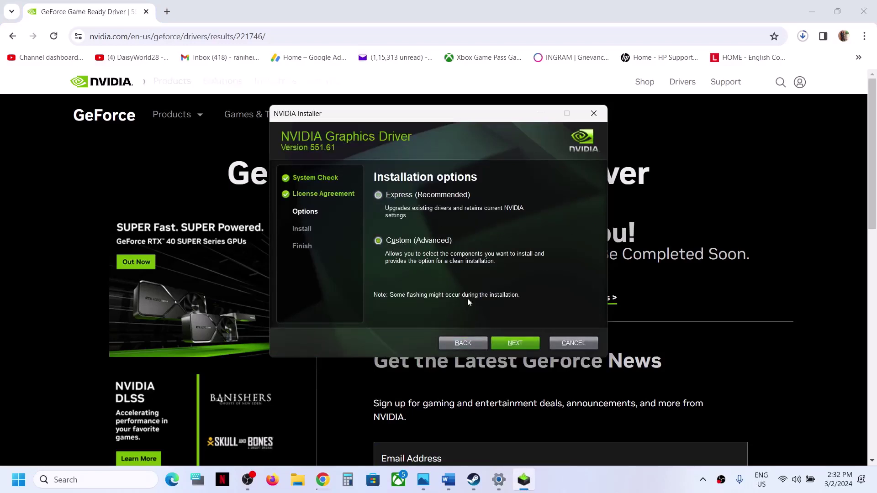
click(508, 344)
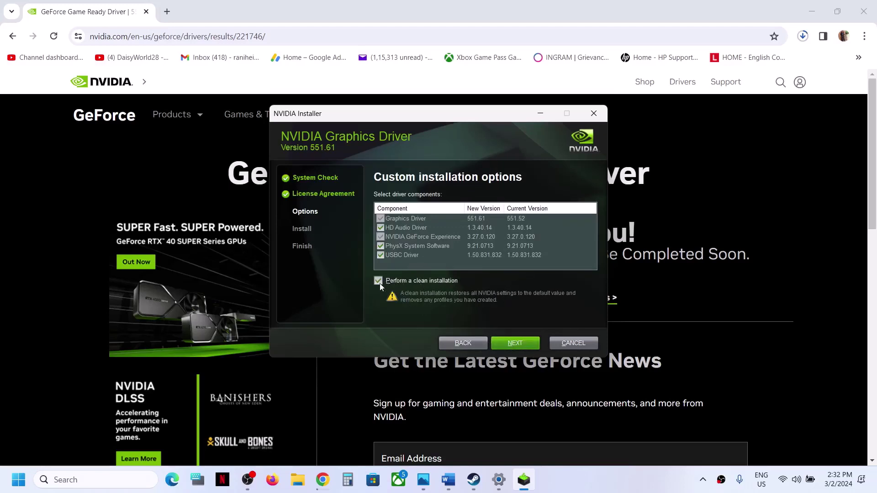
click(523, 343)
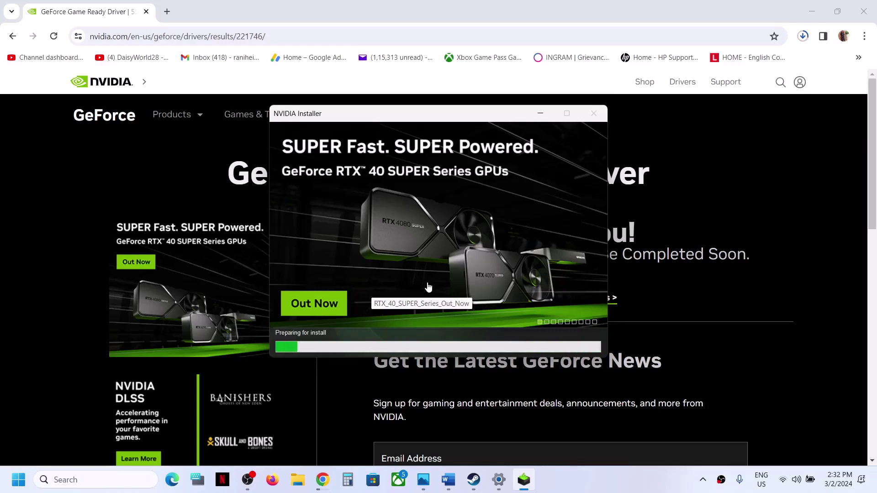
Switch to the Word document and highlight the Step 11 instruction about running the game on the dedicated graphics card.
click(598, 482)
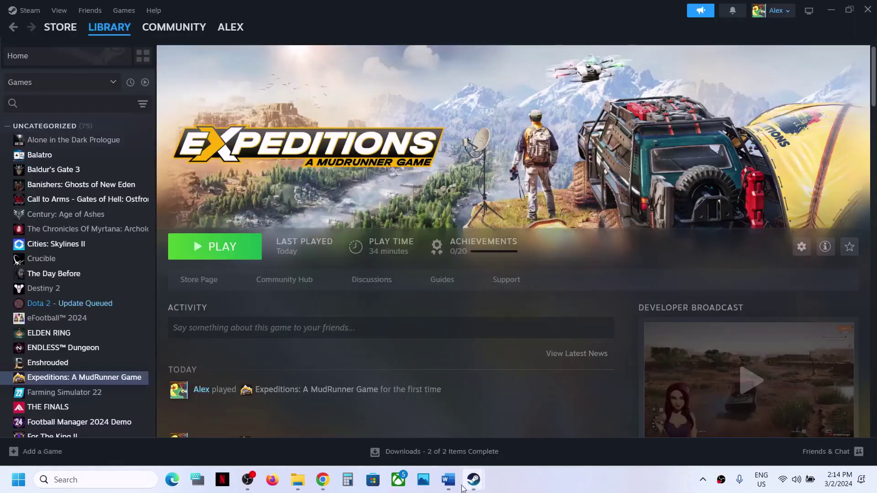
click(448, 480)
scroll(343, 316, down, 2)
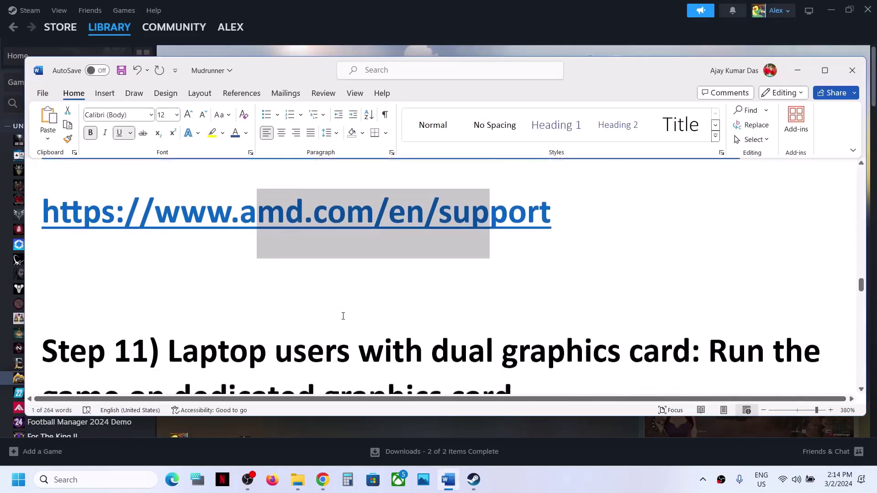
scroll(343, 316, down, 2)
drag(180, 227, 612, 268)
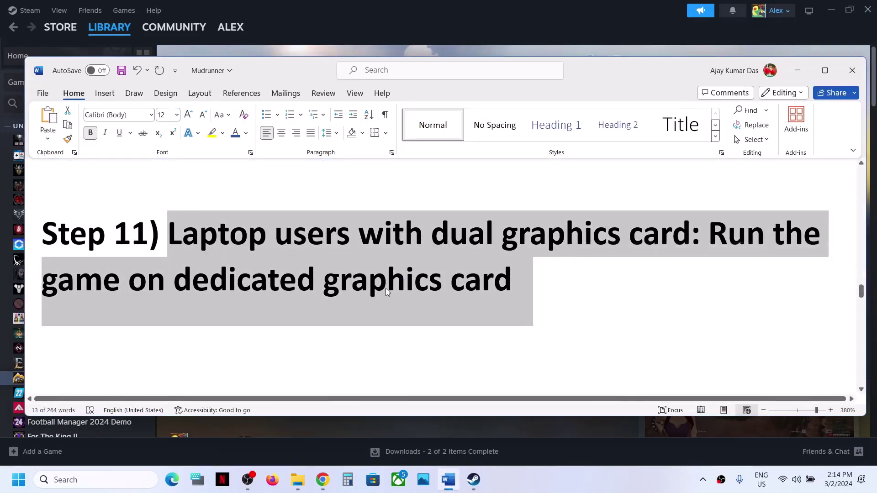
triple_click(385, 288)
double_click(386, 289)
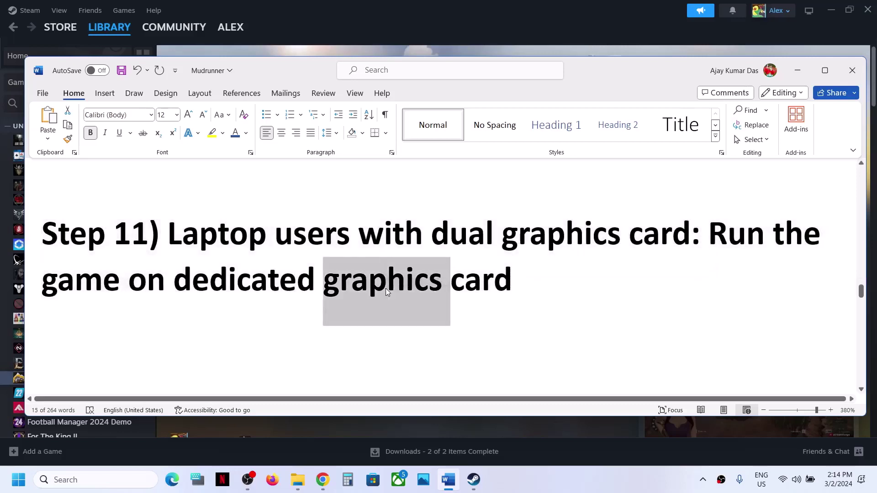
Search Windows for "graphics" and open the Graphics settings page.
click(126, 479)
text(graphics)
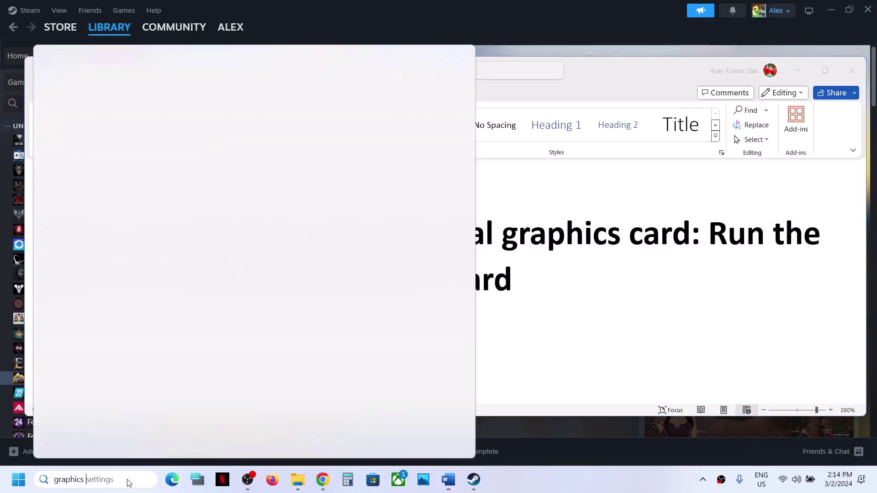
click(102, 132)
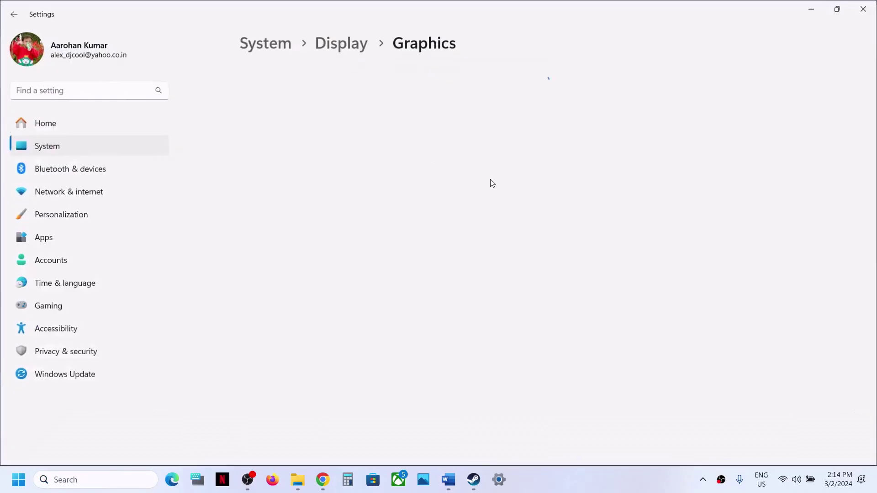
Add the Expeditions application from steamapps\common\Expeditions A MudRunner Game\Sources\Bin to the custom graphics app list.
click(265, 204)
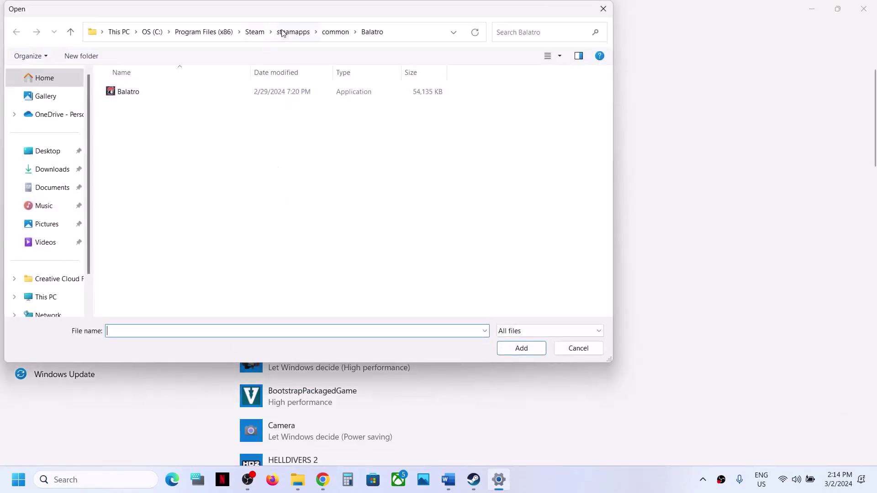
click(335, 32)
double_click(177, 167)
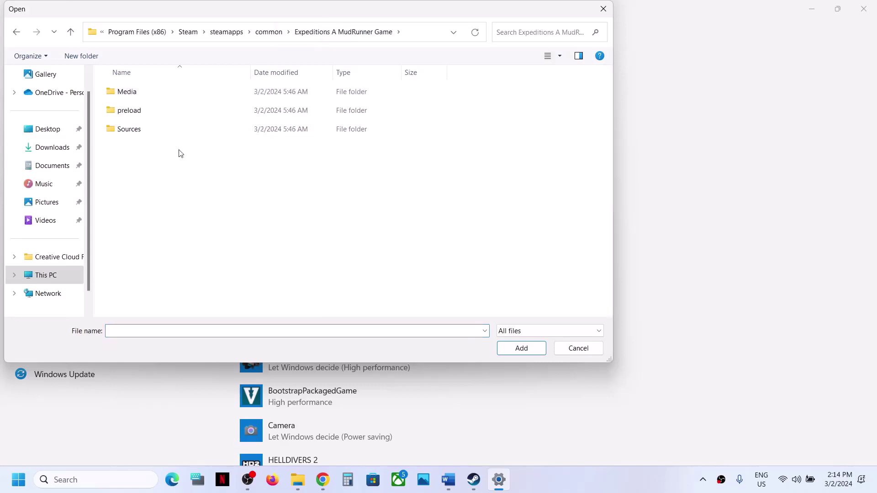
double_click(143, 130)
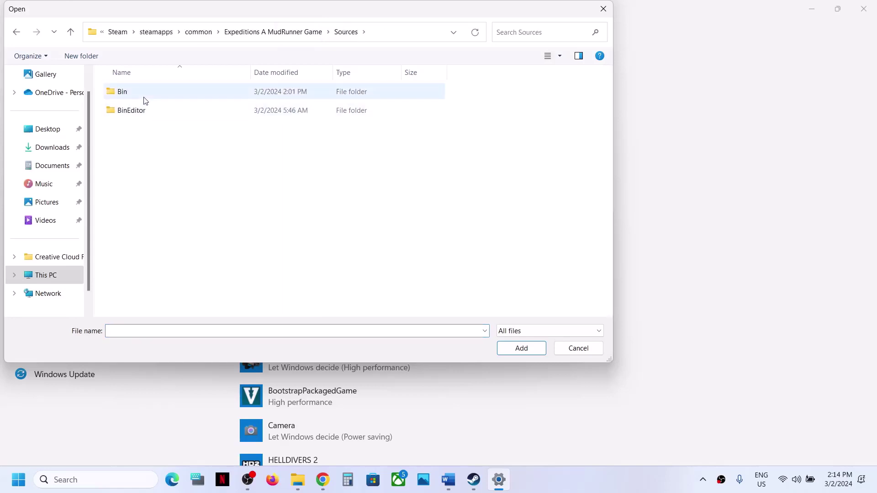
double_click(143, 98)
click(141, 113)
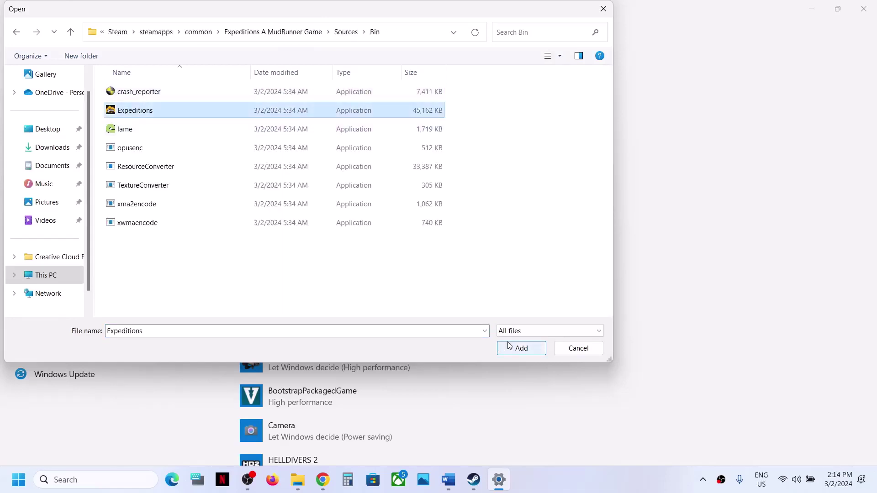
click(521, 348)
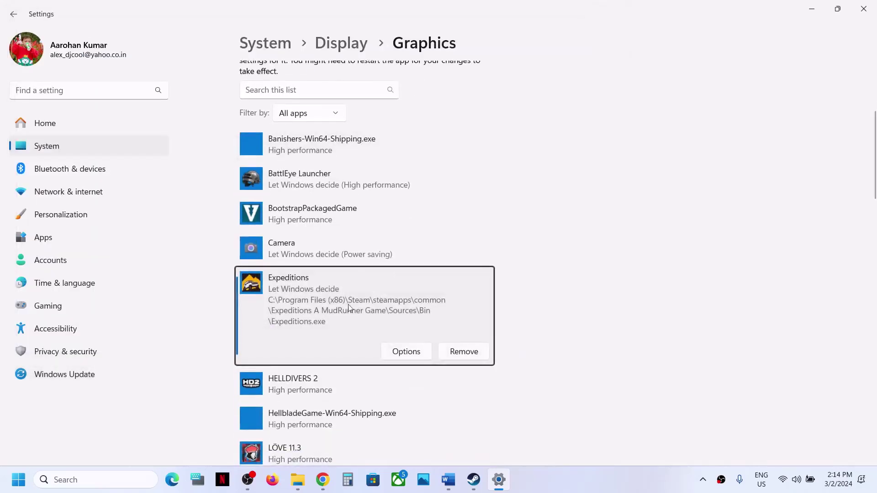
Set the graphics preference of Expeditions to High performance and save it.
click(406, 349)
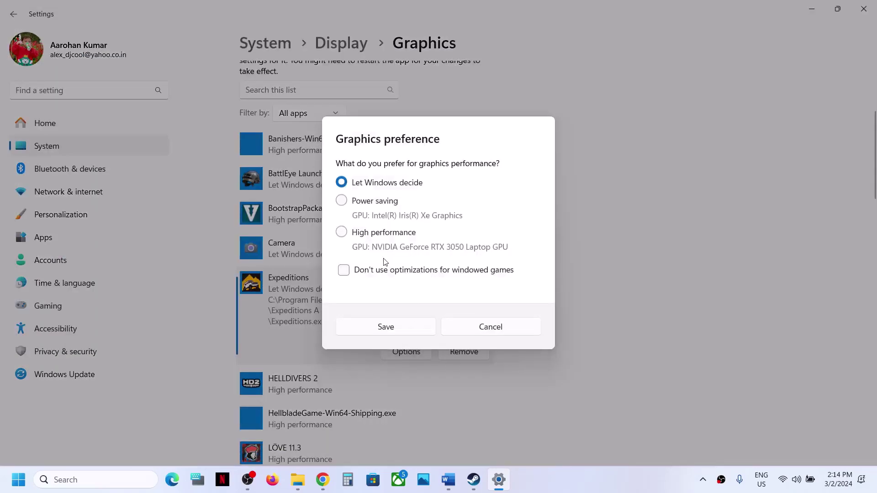
click(373, 234)
click(411, 335)
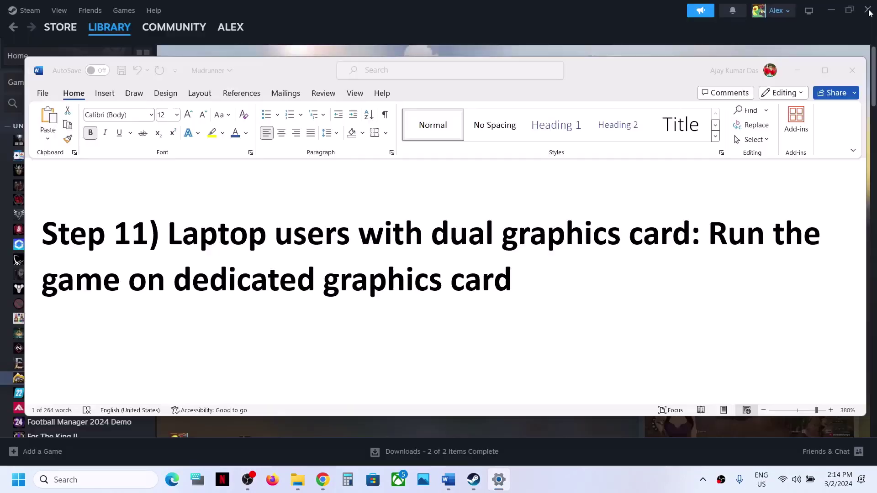
Return to the Word document and highlight the Step 12 instruction about increasing the virtual memory.
drag(324, 279, 456, 260)
scroll(457, 258, down, 5)
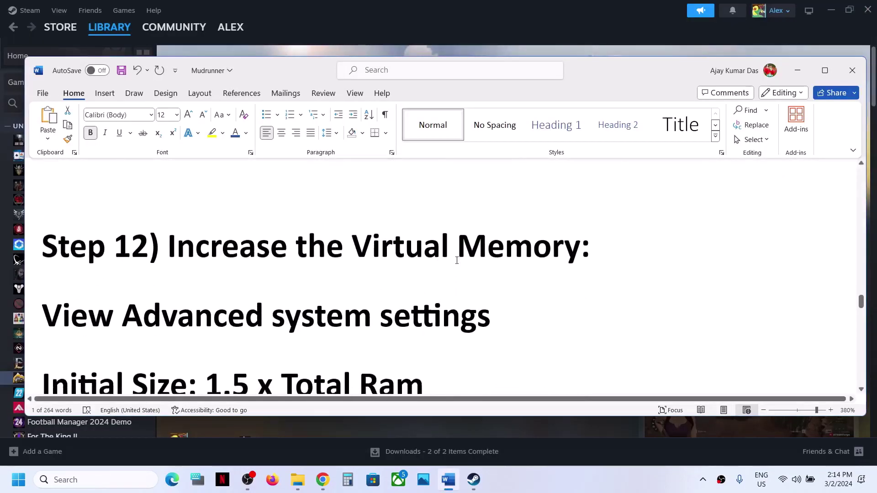
drag(167, 241, 420, 241)
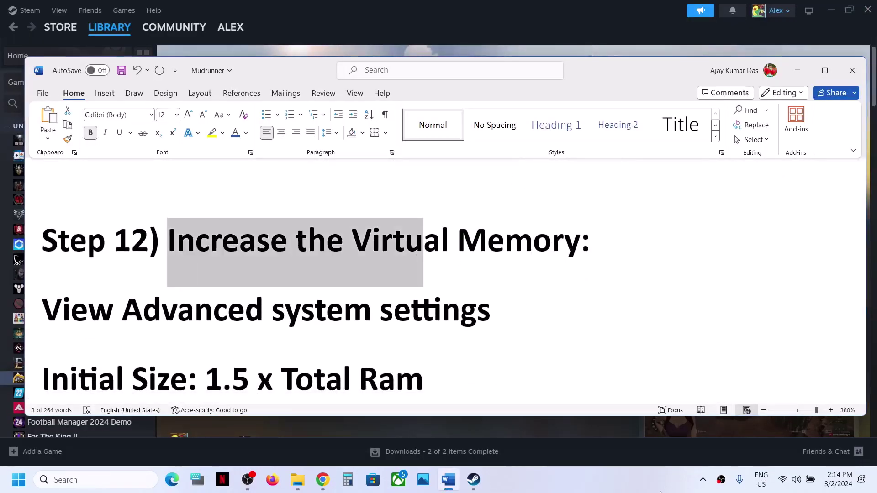
click(639, 366)
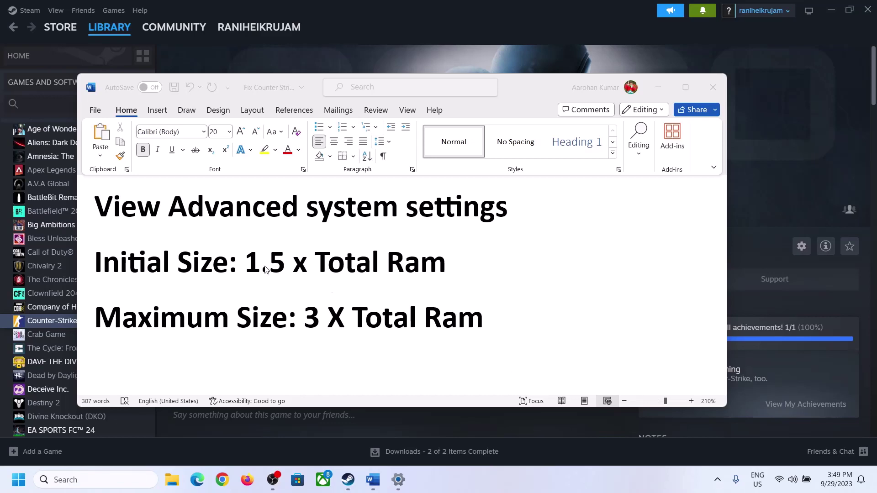
Copy "View Advanced system settings" from the Word document, search Windows for it and open the matching Control Panel result.
click(129, 213)
drag(104, 211, 498, 208)
key(ctrl+c)
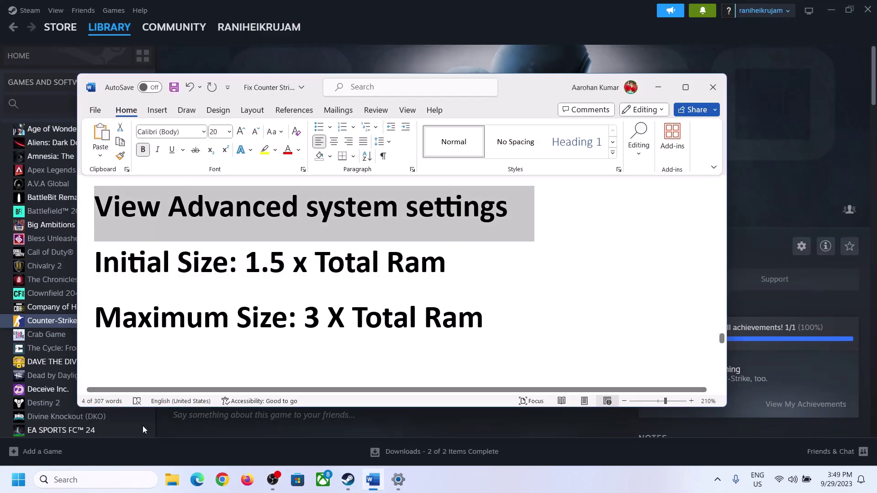
click(104, 480)
key(ctrl+v)
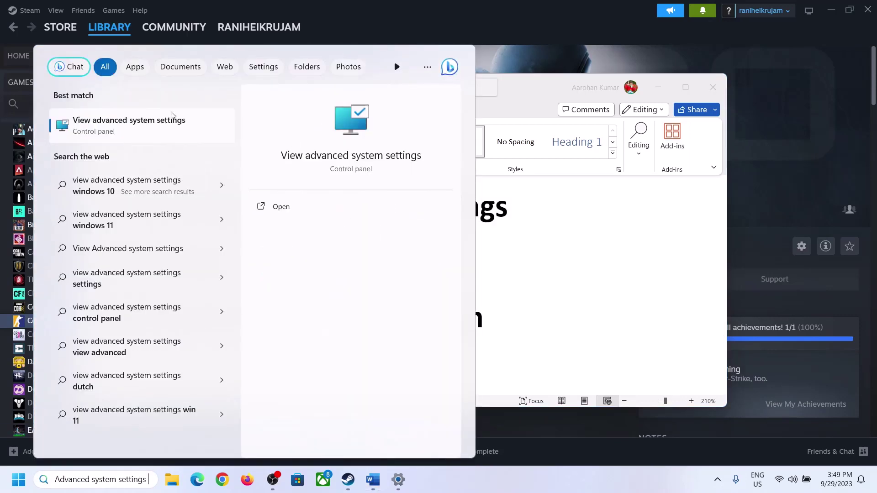
click(124, 131)
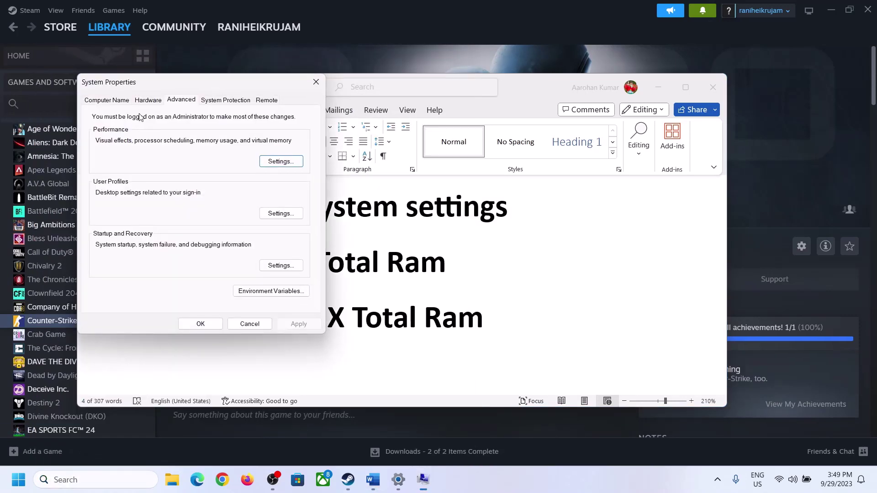
Open the Virtual Memory settings from the Performance options, disable automatic paging file management and choose Custom size for drive C.
drag(182, 89, 391, 157)
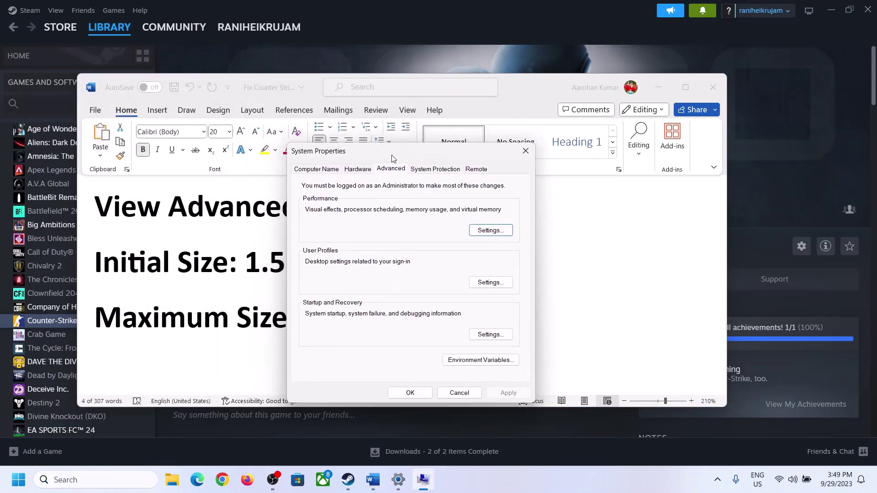
click(491, 231)
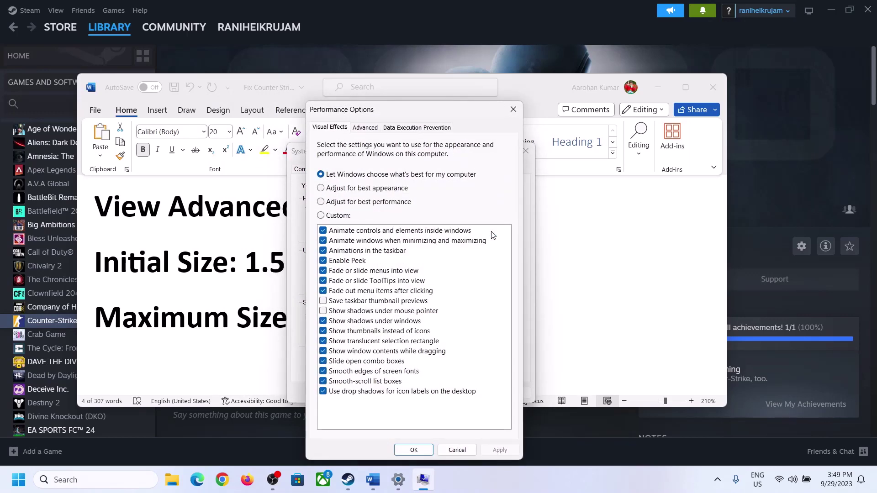
click(365, 128)
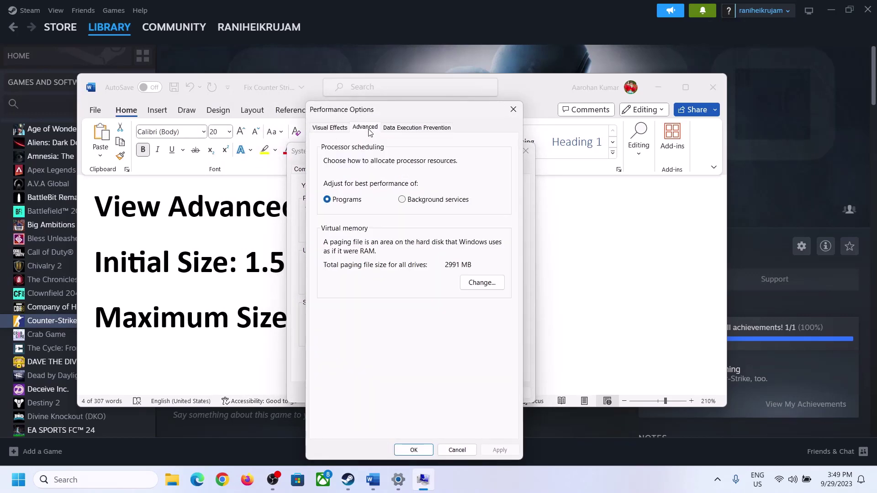
click(485, 282)
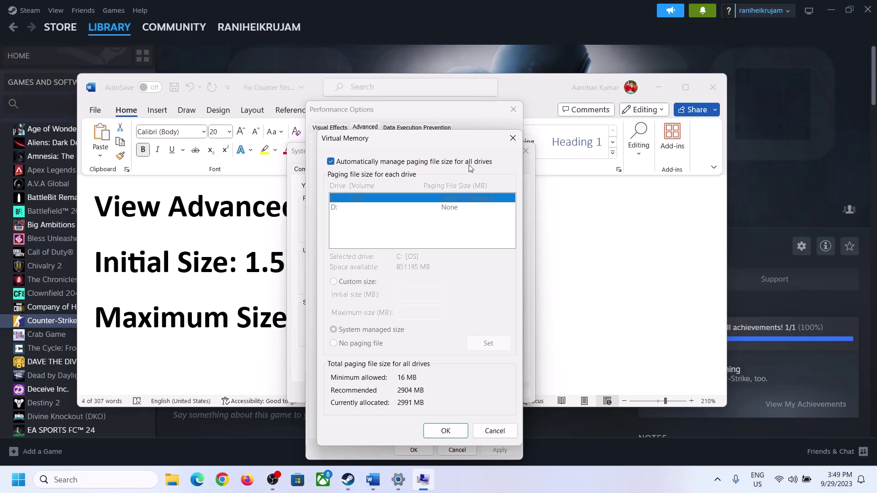
click(331, 161)
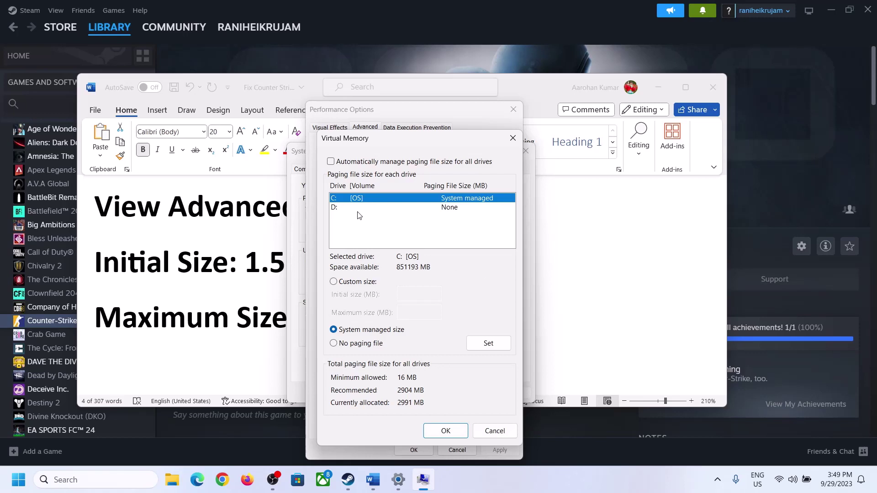
click(334, 283)
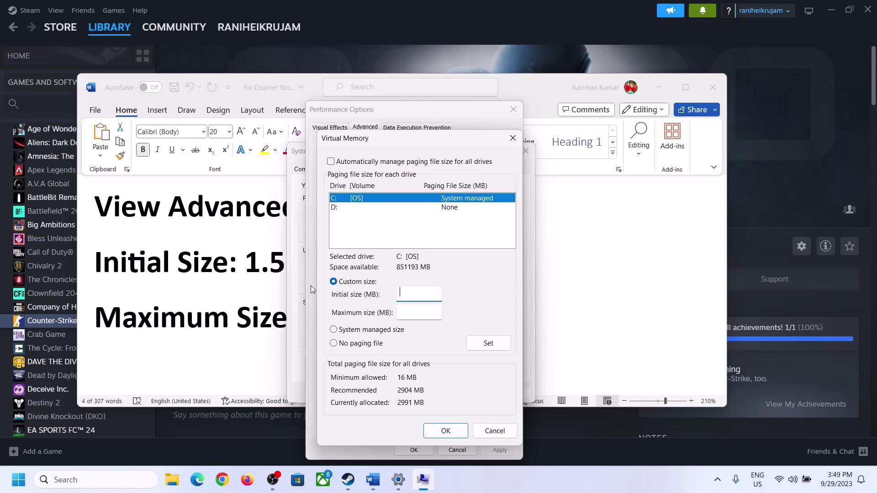
Highlight the "1.5 x Total Ram" formula in Word and look up the installed RAM on the System About page in Settings.
click(238, 269)
drag(252, 263, 405, 269)
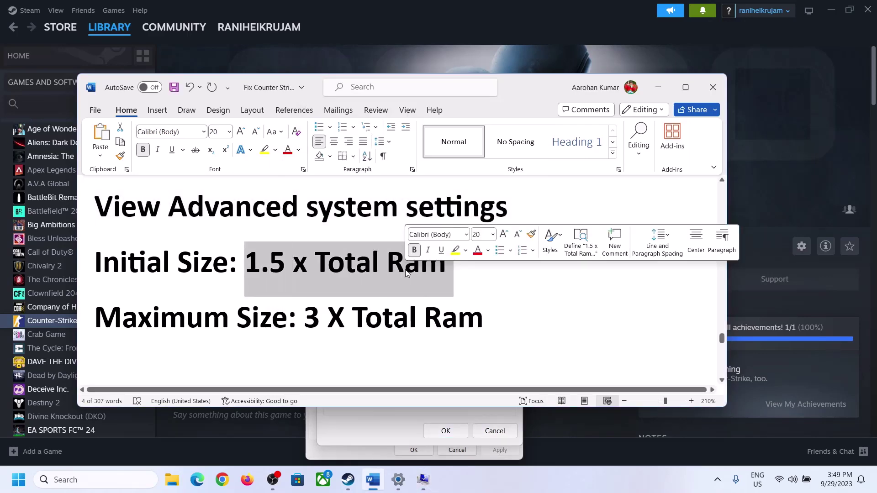
click(398, 480)
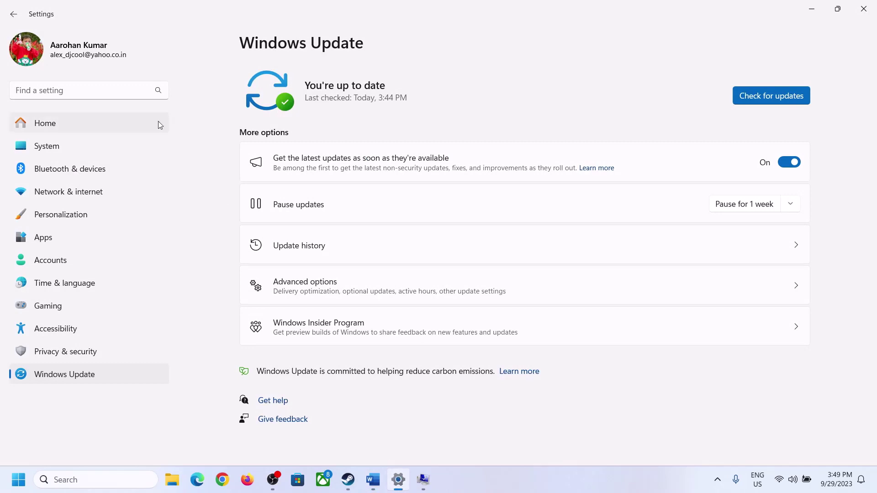
click(40, 152)
scroll(323, 333, down, 10)
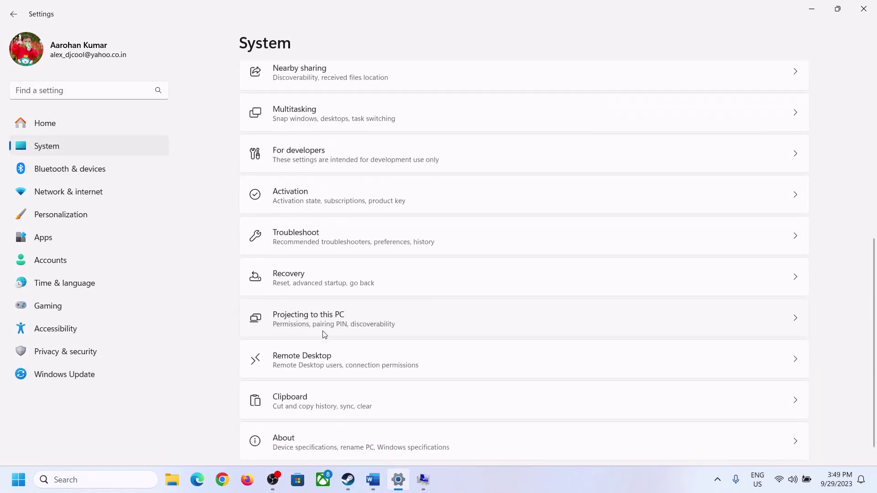
click(294, 429)
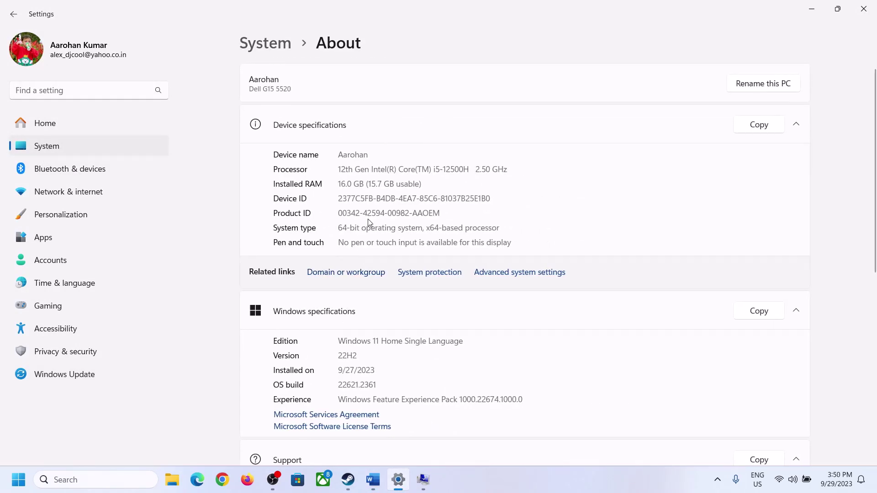
drag(347, 183, 334, 183)
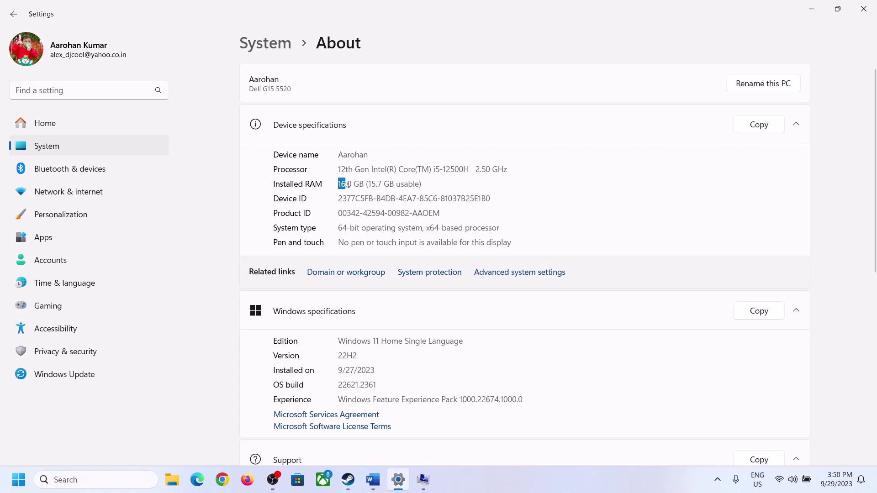
click(352, 185)
drag(349, 183, 338, 179)
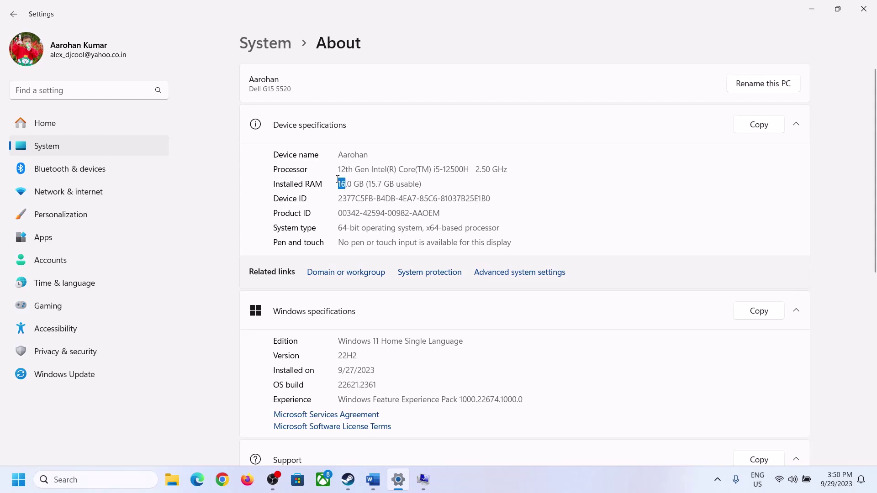
Bring back the Virtual Memory dialog, launch Calculator by running "calc" and place its window beside the dialog.
click(423, 481)
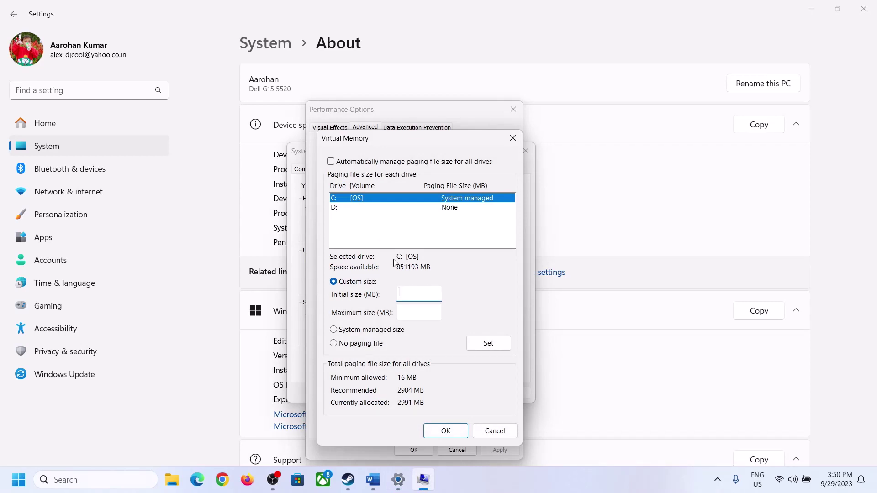
mouse_move(399, 479)
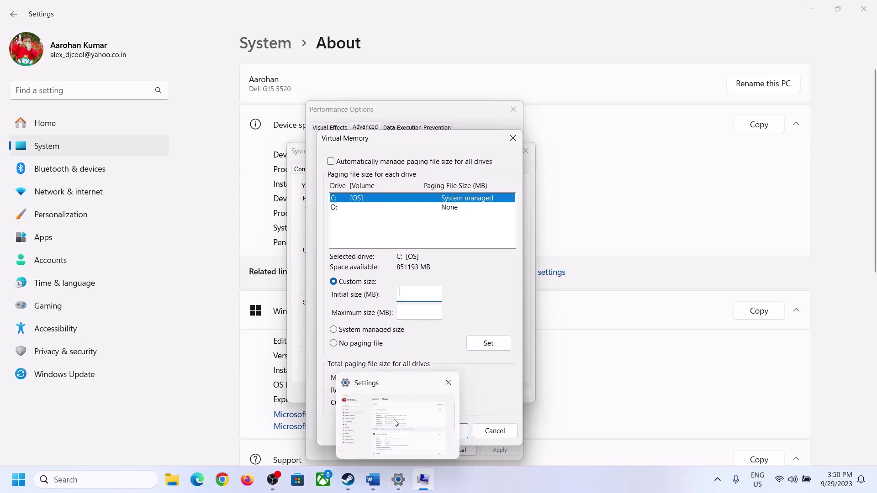
click(396, 423)
click(80, 400)
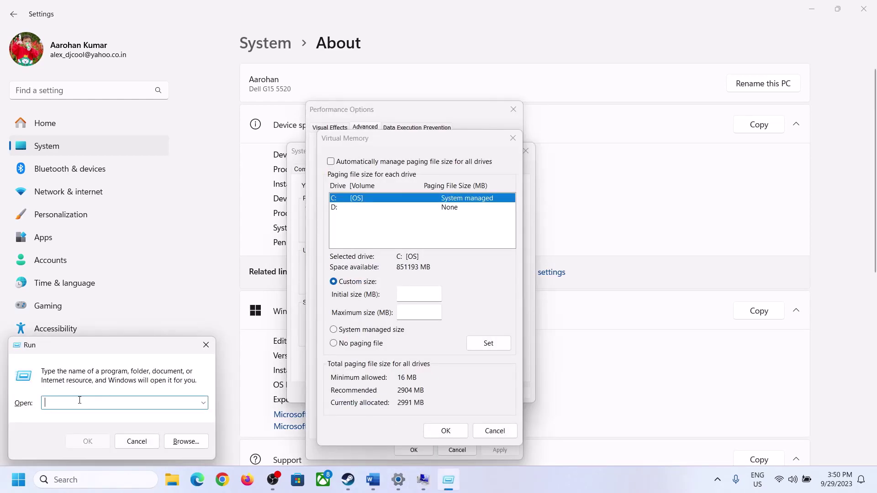
text(calc)
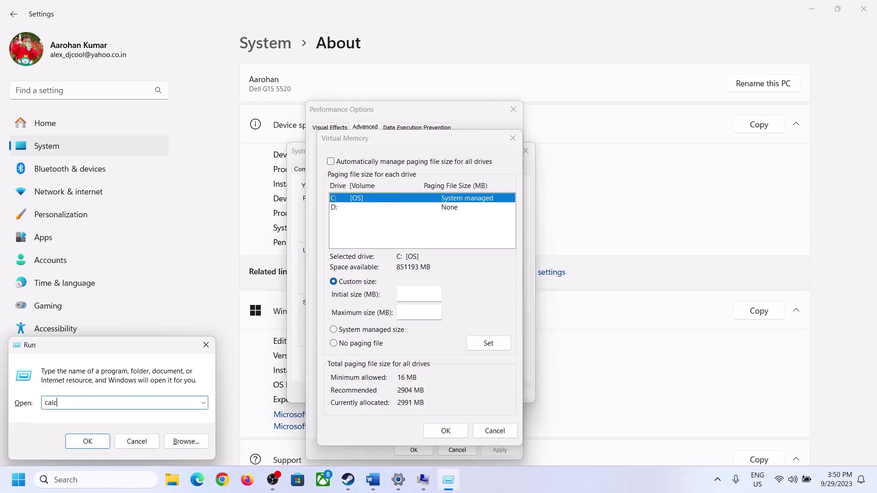
click(74, 444)
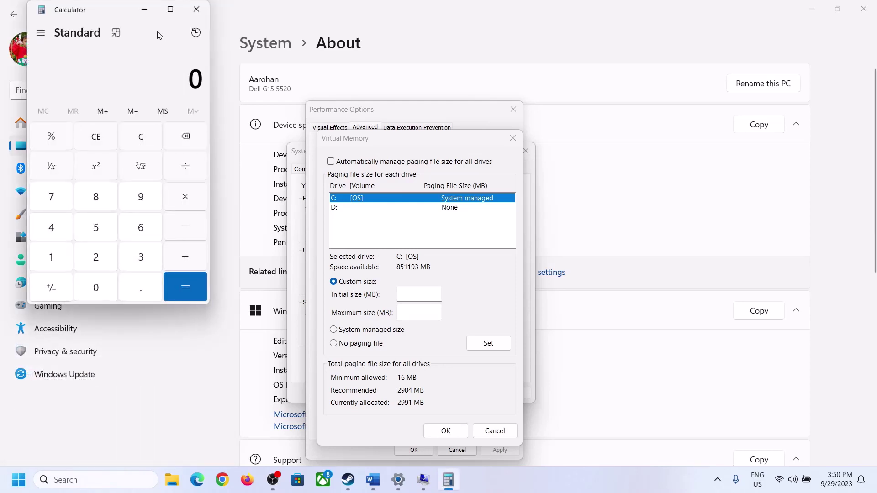
drag(110, 16, 640, 150)
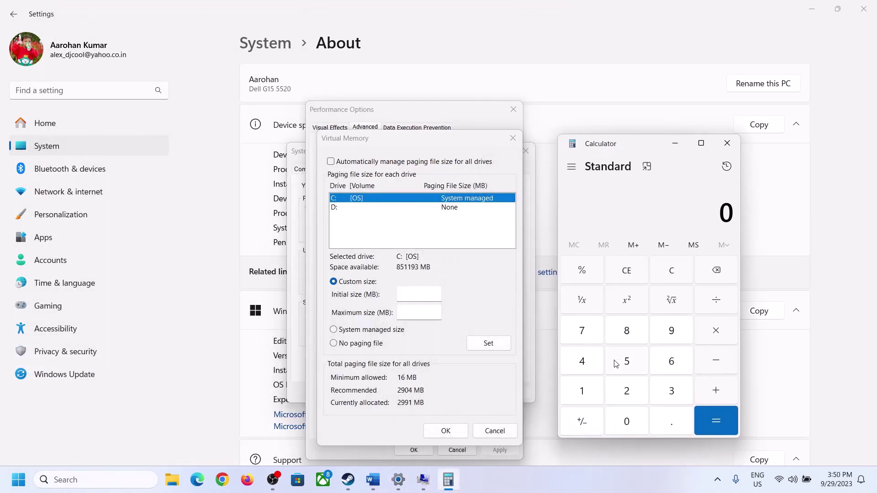
click(373, 488)
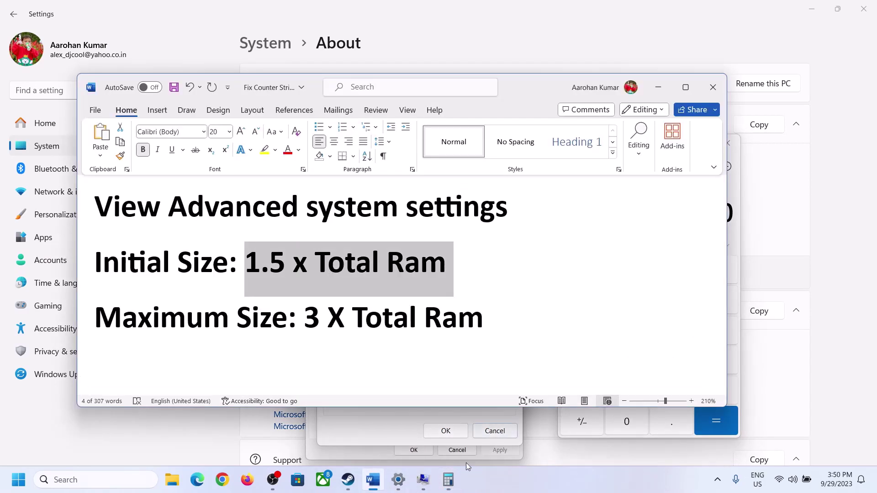
click(448, 480)
click(582, 393)
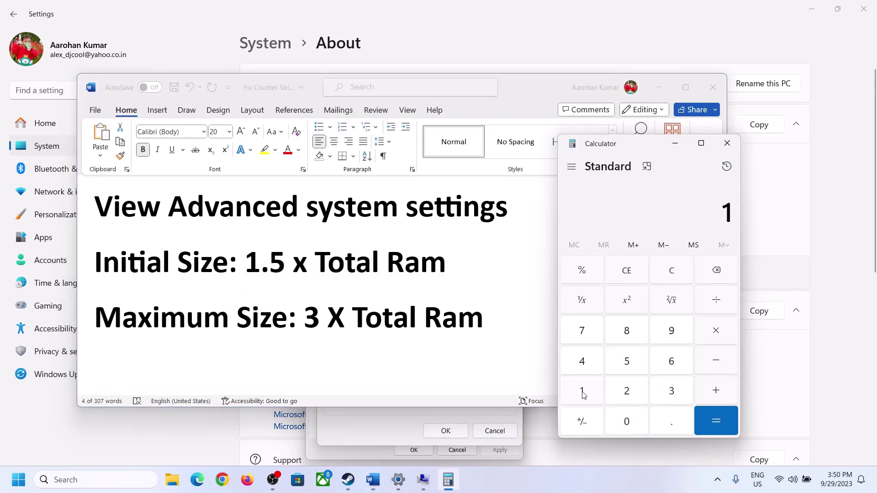
click(669, 368)
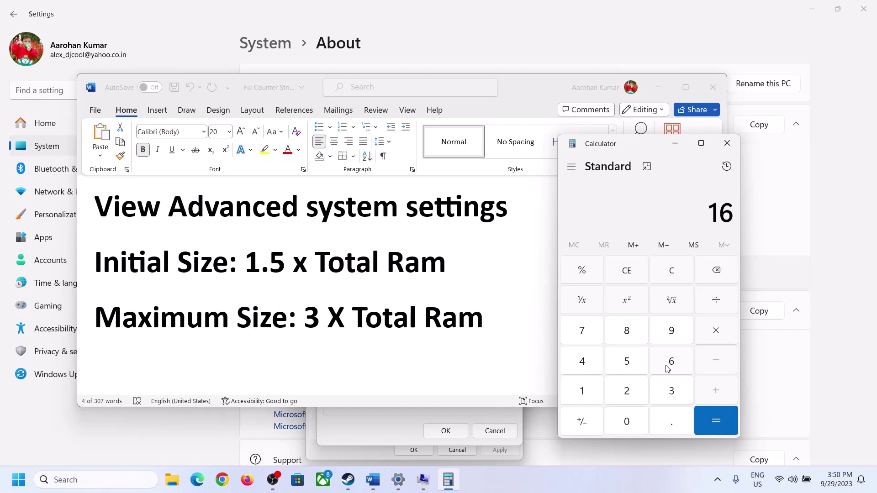
click(672, 279)
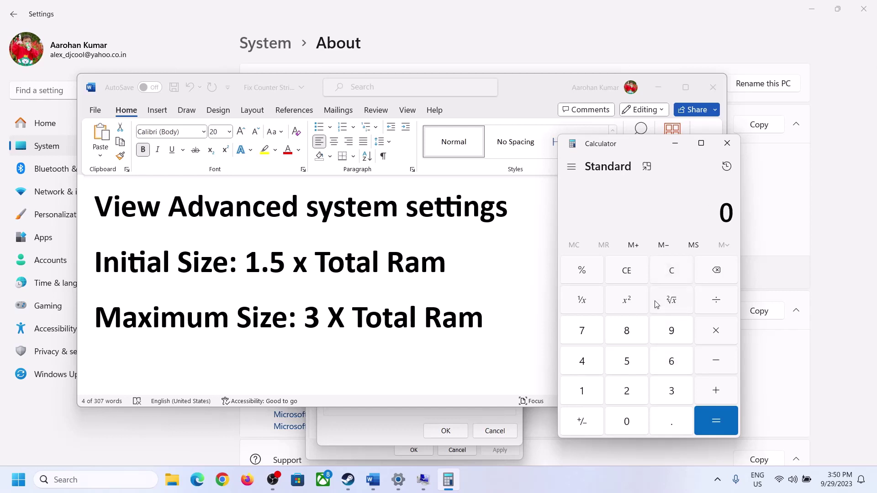
Multiply 16 by 1024 in Calculator to convert the installed RAM from gigabytes to megabytes.
click(589, 392)
click(670, 363)
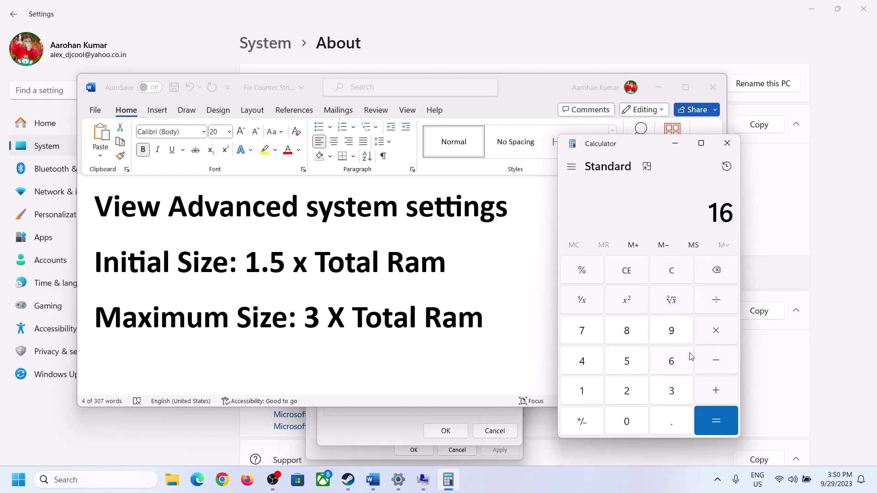
click(716, 337)
click(582, 394)
click(627, 422)
click(630, 397)
click(590, 368)
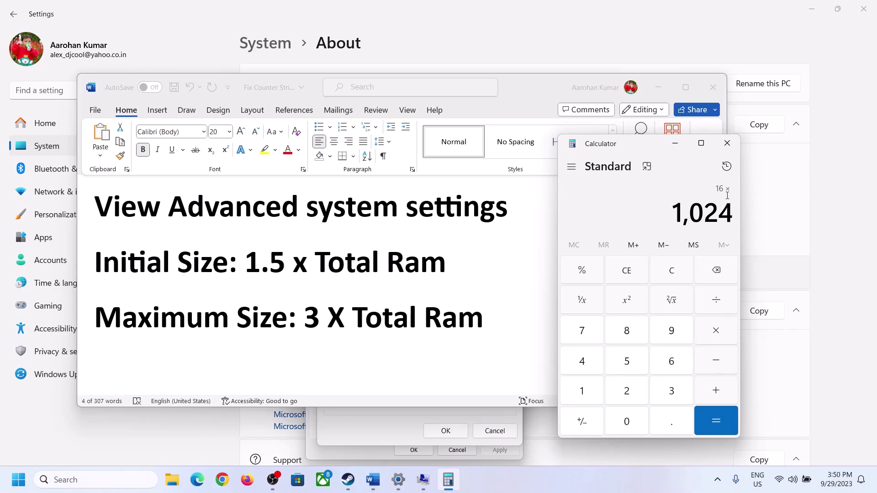
click(716, 421)
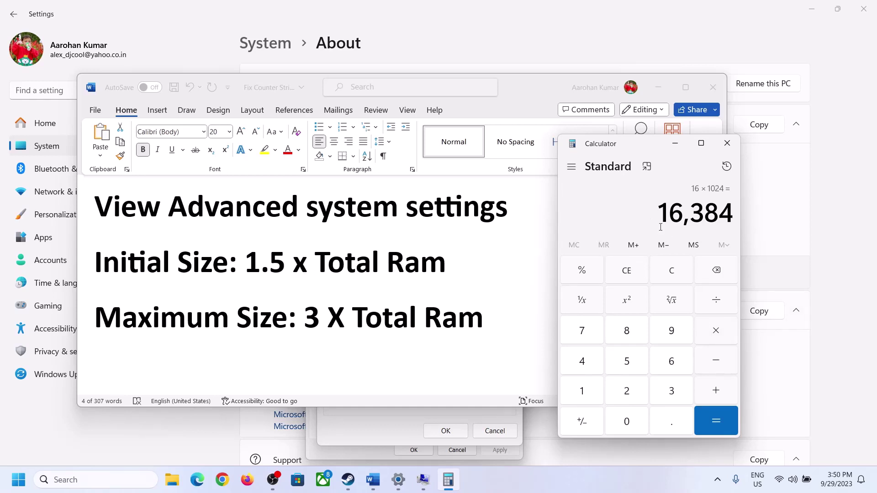
Multiply the RAM figure in Calculator by 1.5 to work out the paging file's initial size.
click(716, 332)
click(595, 393)
click(667, 428)
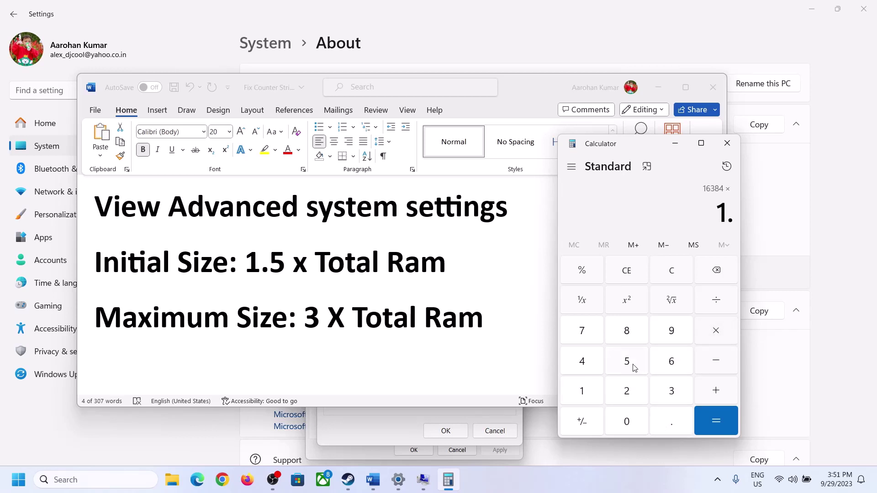
click(633, 364)
click(713, 415)
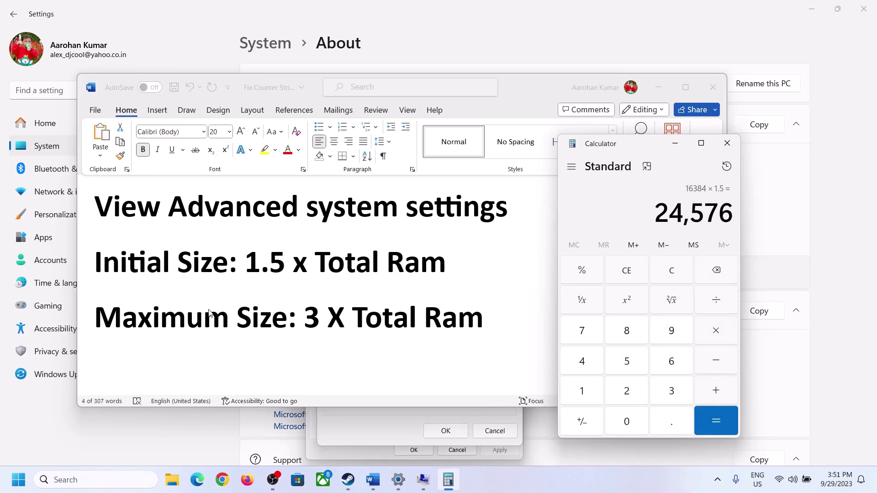
Set the initial size of drive C's paging file to 24576 MB and move to the maximum size.
click(387, 429)
text(24576)
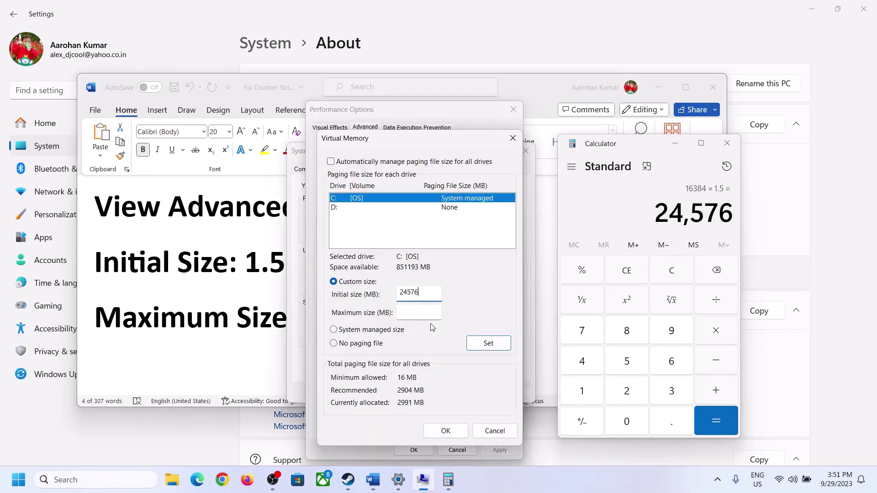
click(434, 312)
Review the Maximum Size formula in Word, clear Calculator and recheck the installed RAM in Settings before returning to Calculator.
click(272, 322)
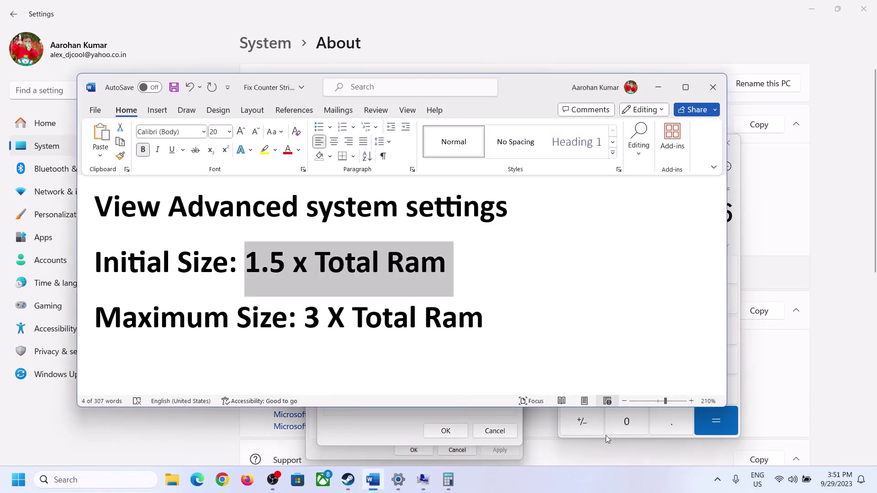
click(736, 237)
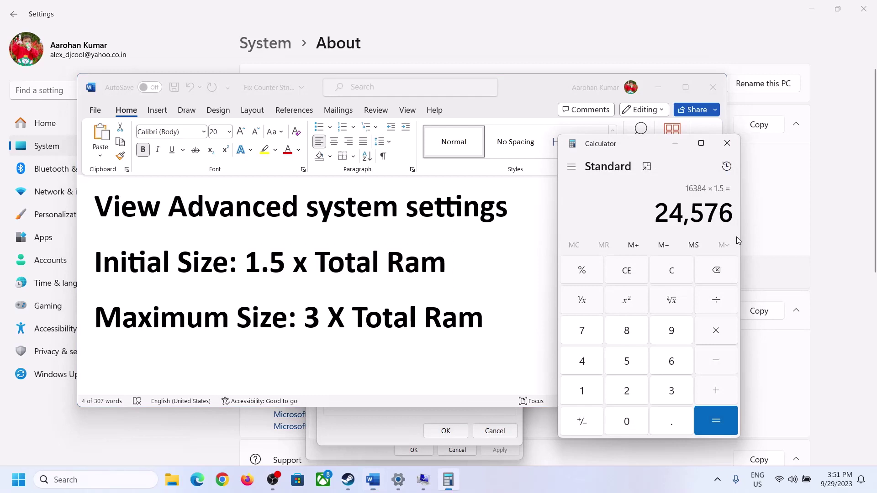
click(671, 270)
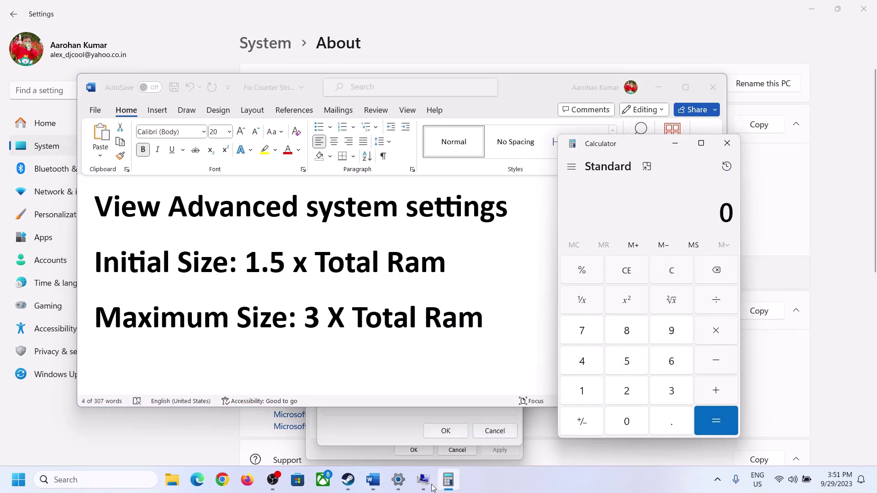
click(398, 480)
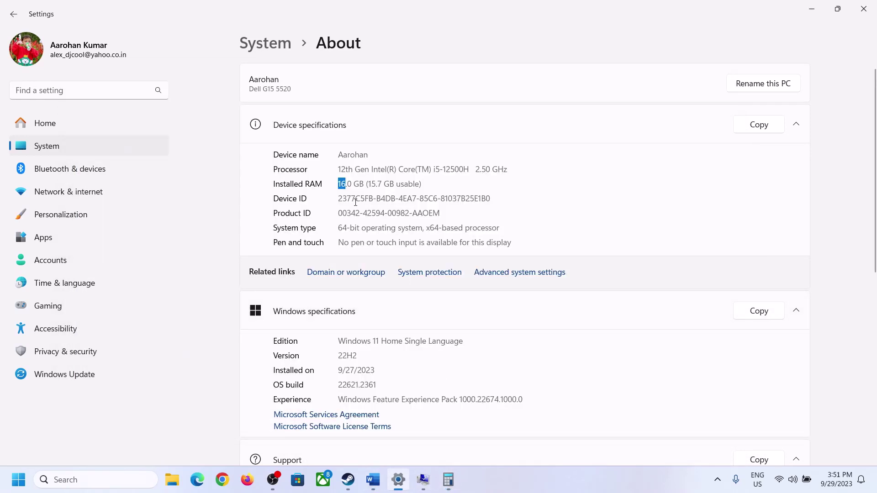
click(448, 480)
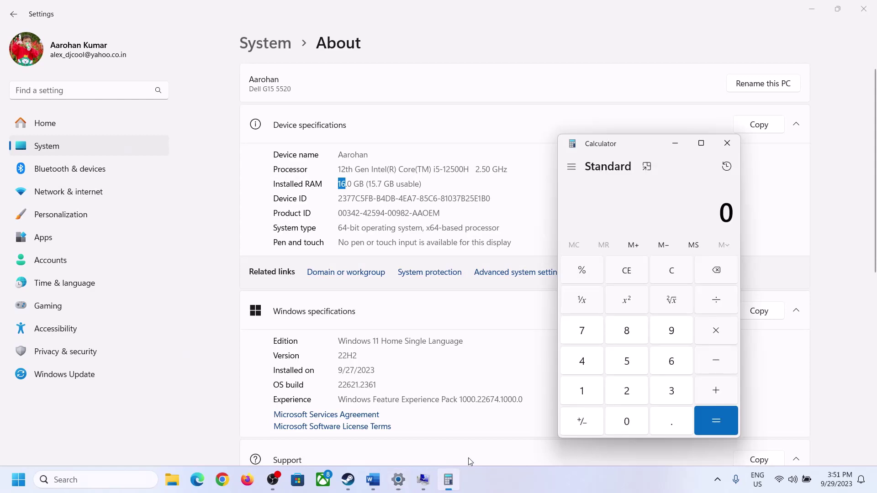
Calculate 16 × 1024 again as the basis for the paging file's maximum size.
click(591, 389)
click(668, 363)
click(712, 332)
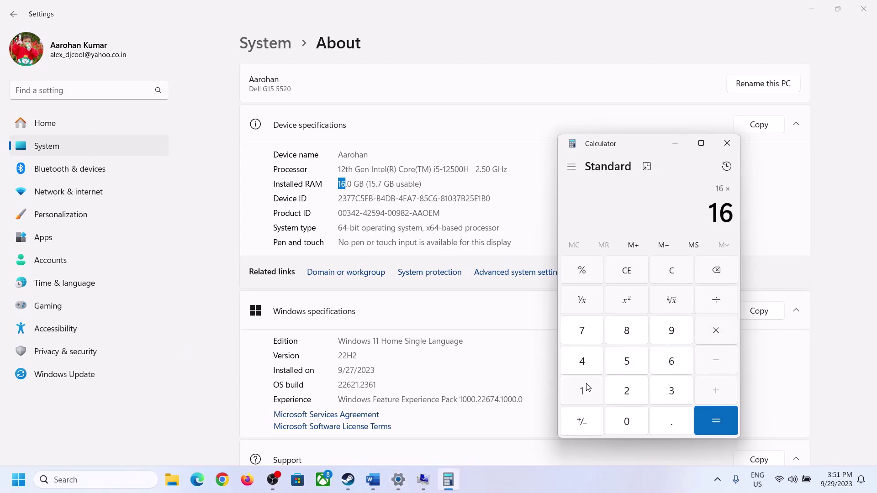
click(588, 388)
click(622, 418)
click(626, 390)
click(584, 363)
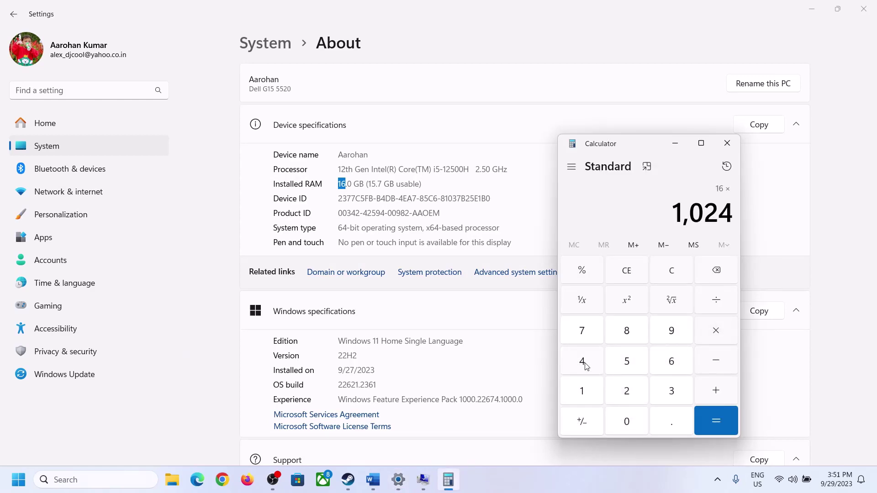
click(706, 432)
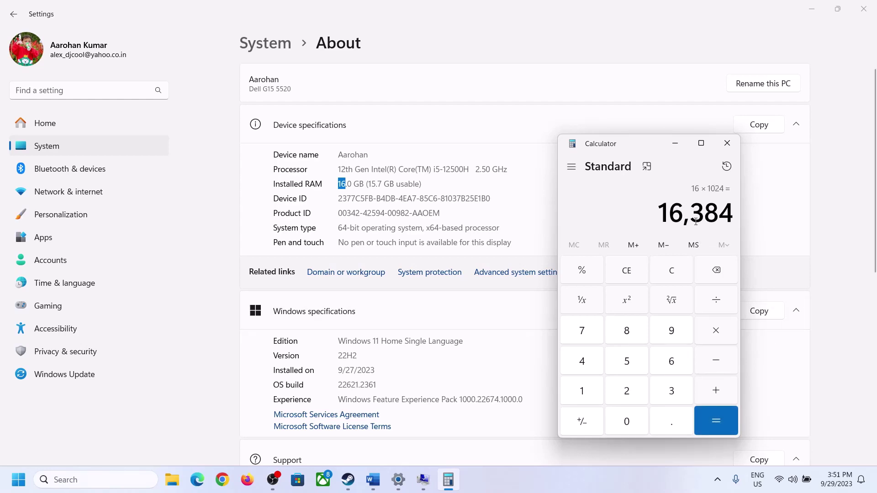
Consult the "3 X Total Ram" formula in Word and multiply the RAM figure in Calculator by 3.
click(373, 480)
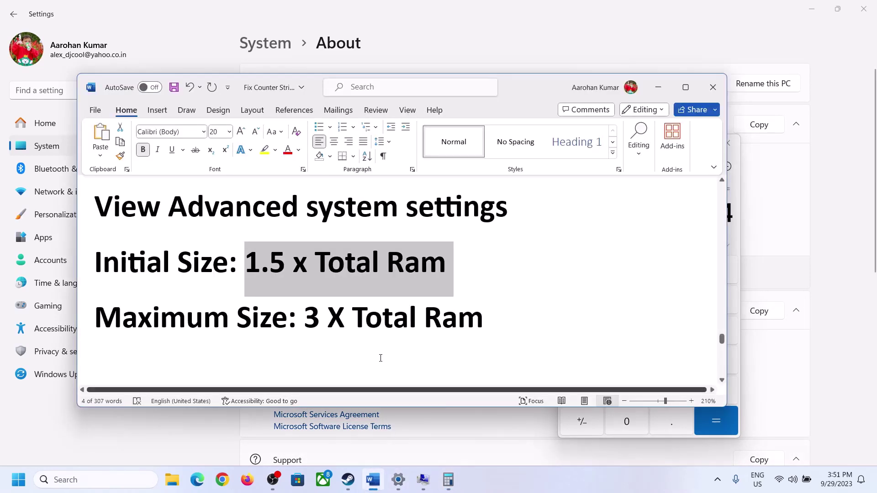
click(448, 480)
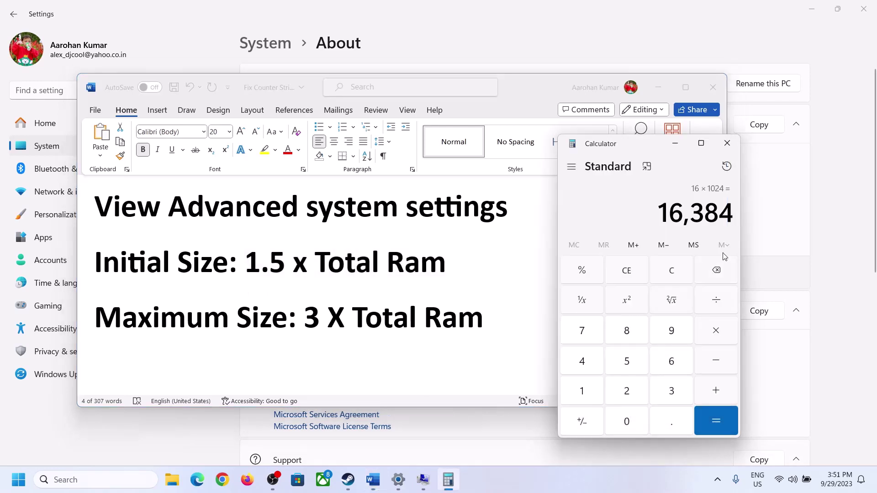
click(716, 334)
click(668, 392)
click(722, 420)
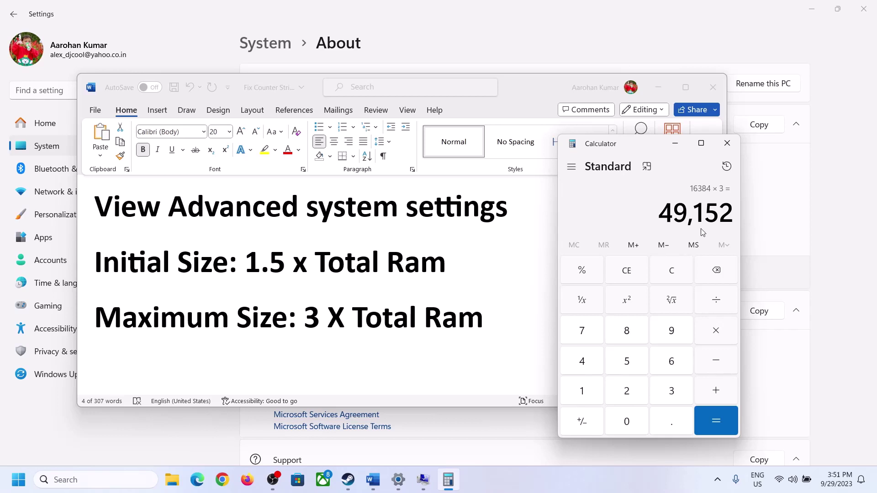
Set the maximum size to 49152 MB in Virtual Memory and assign the custom size to drive C.
mouse_move(423, 480)
click(443, 451)
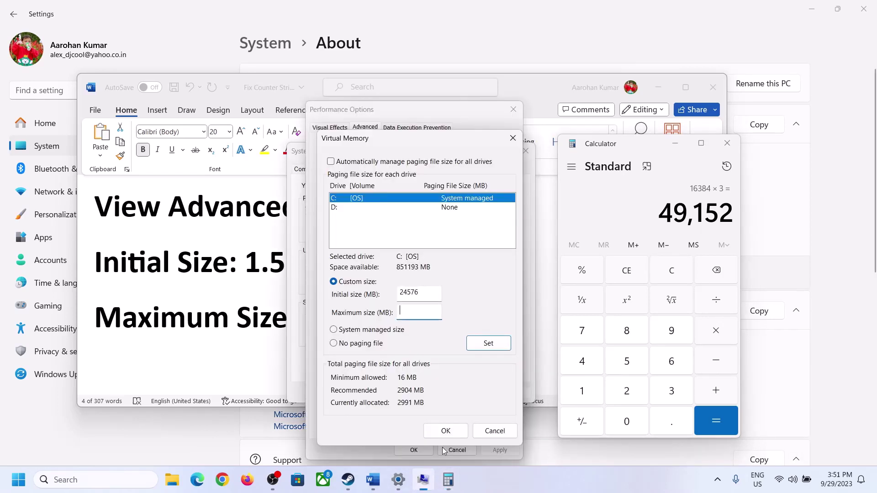
text(49152)
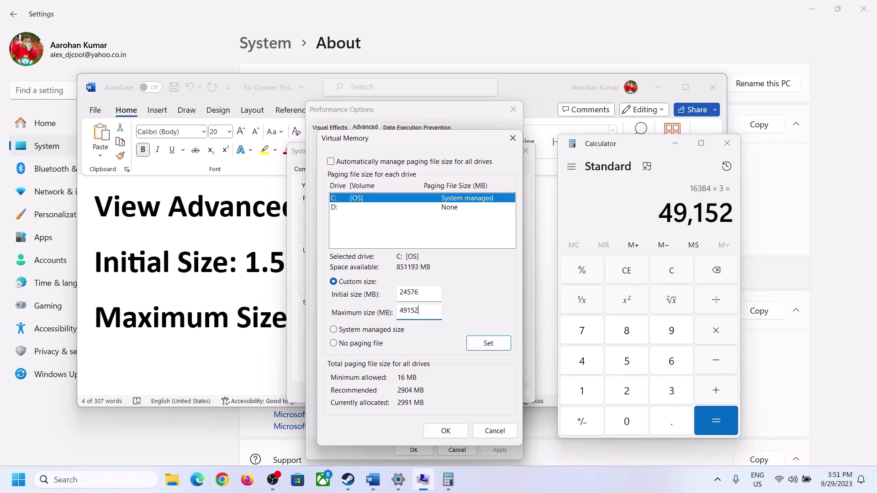
click(488, 346)
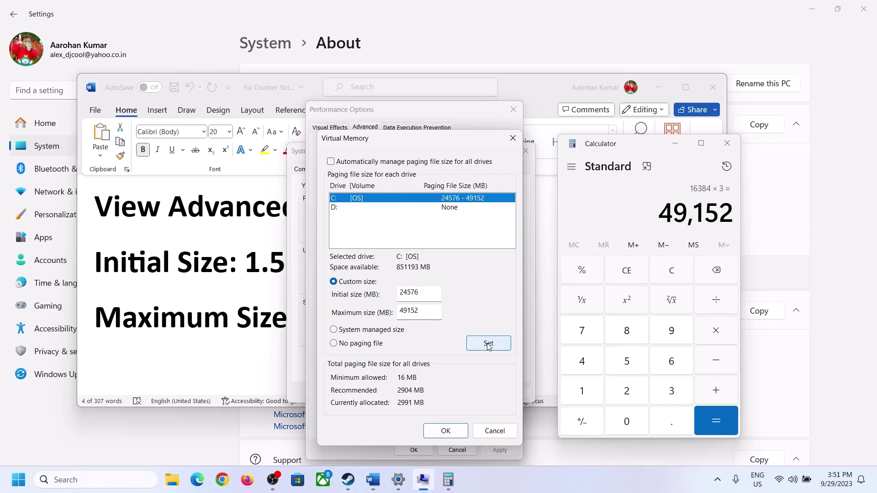
Confirm the Virtual Memory, Performance Options and System Properties dialogs and dismiss the restart prompt without restarting.
click(447, 432)
click(544, 282)
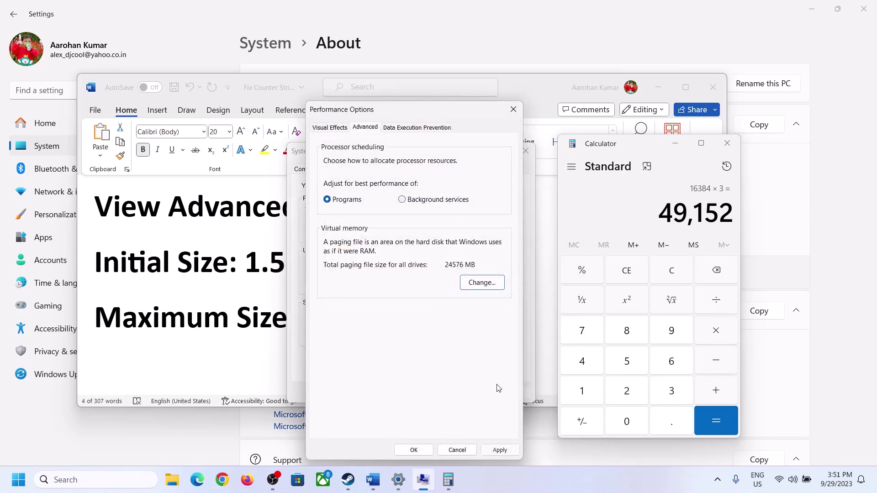
click(415, 450)
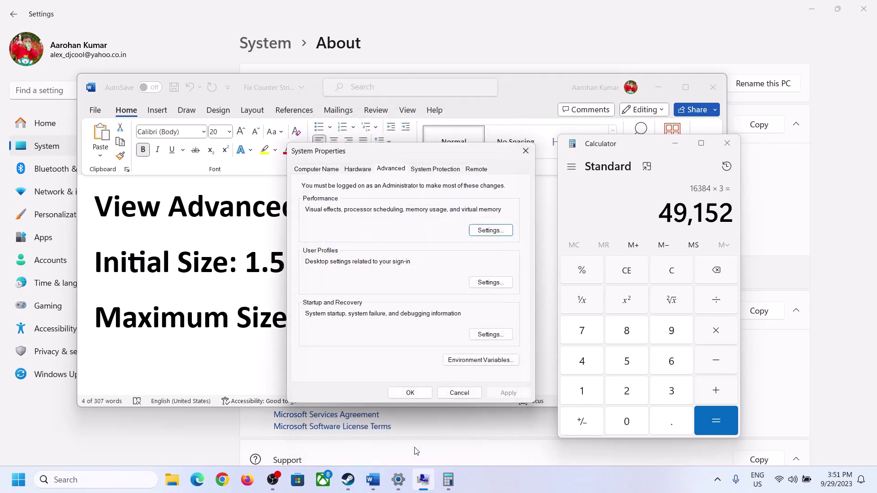
click(411, 392)
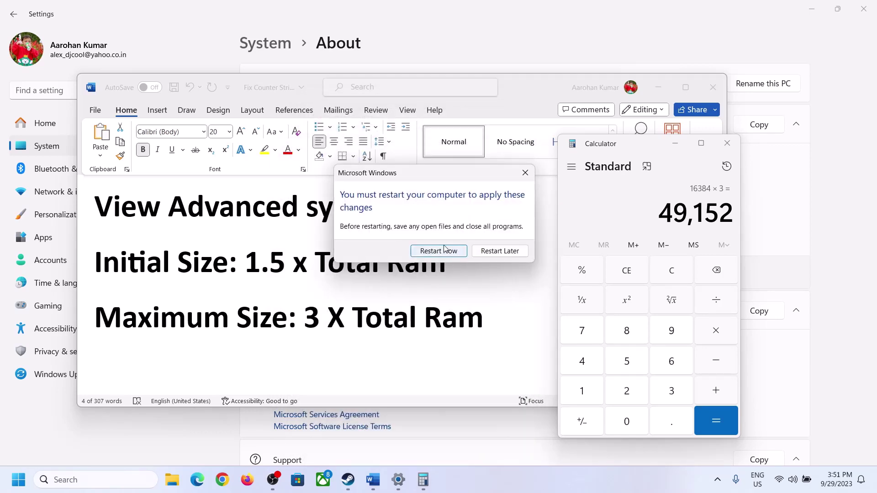
click(524, 172)
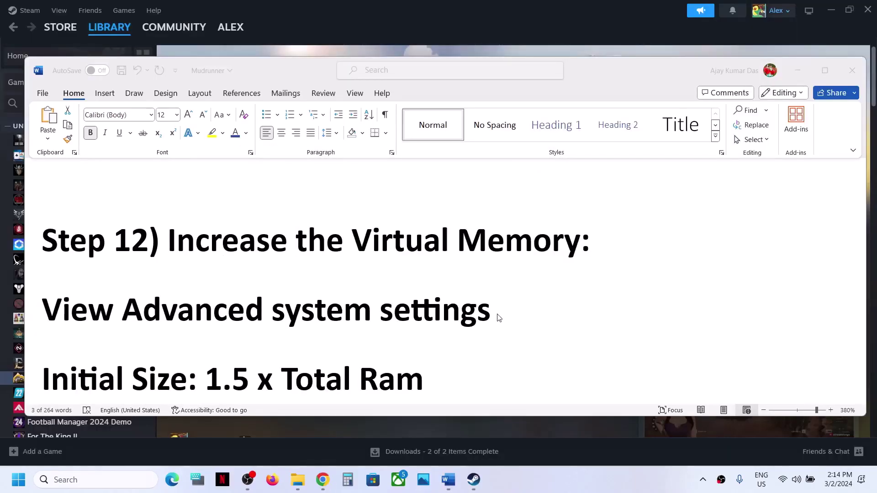
Go to Step 13 in the Word document, open Windows Update in Settings and check for updates.
scroll(499, 318, down, 5)
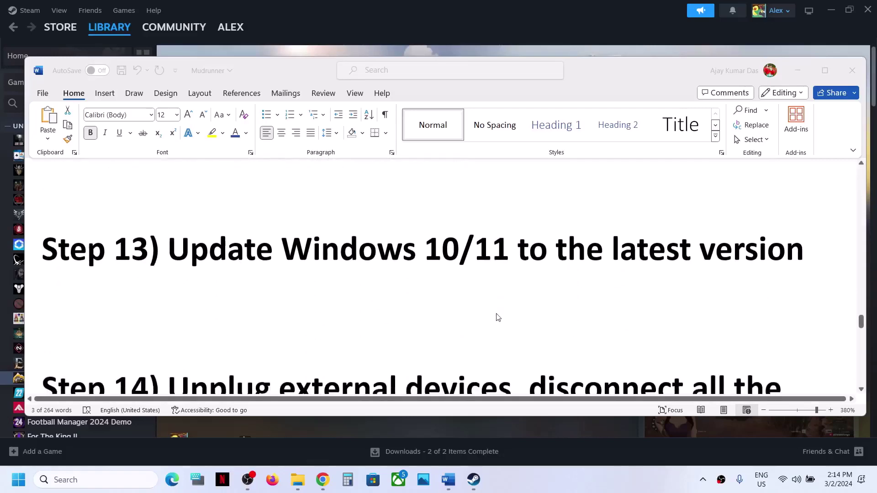
click(283, 252)
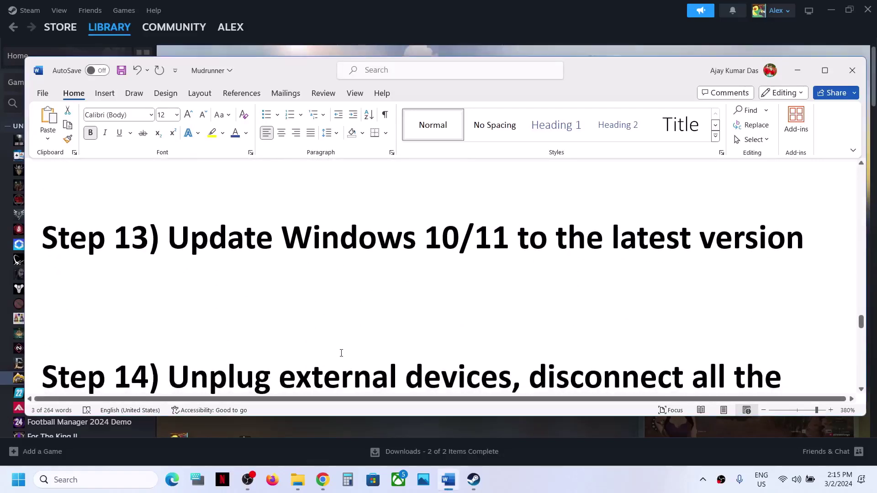
key(super+i)
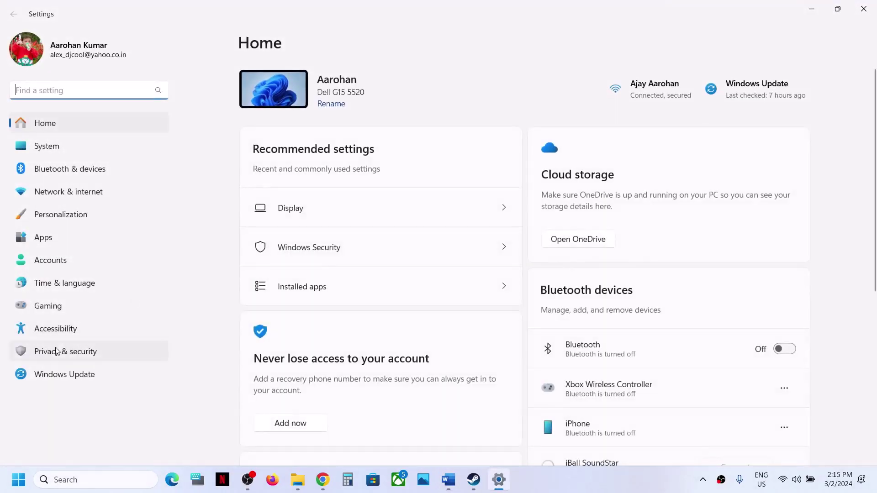
click(51, 373)
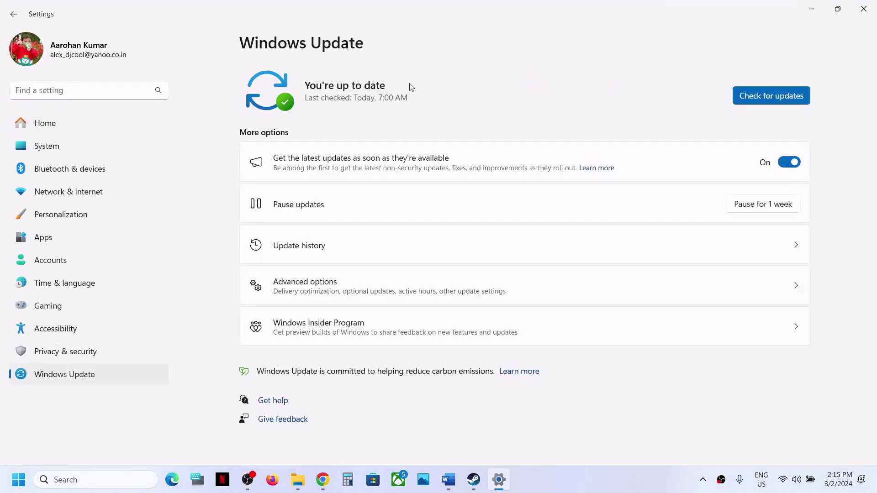
click(781, 95)
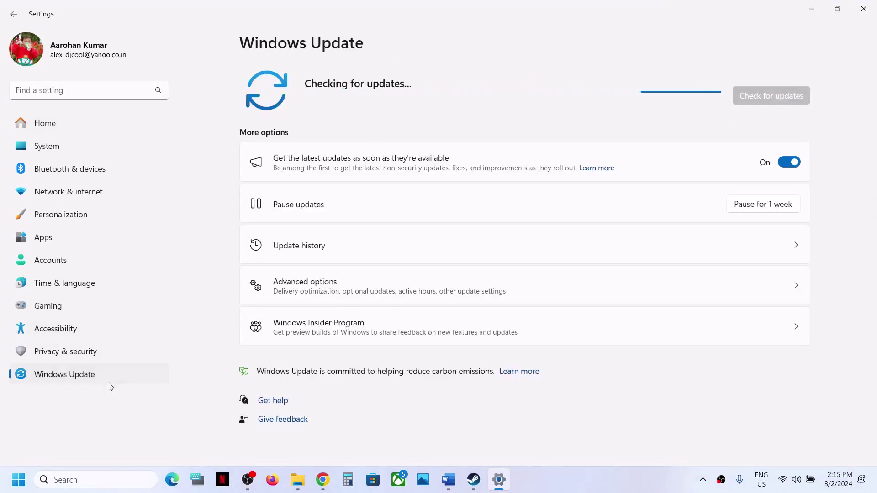
click(17, 487)
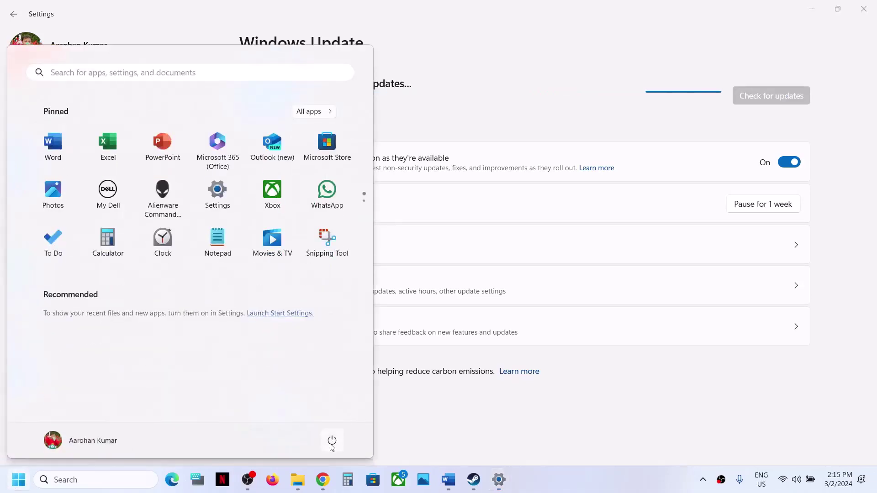
click(331, 441)
key(Escape)
click(474, 479)
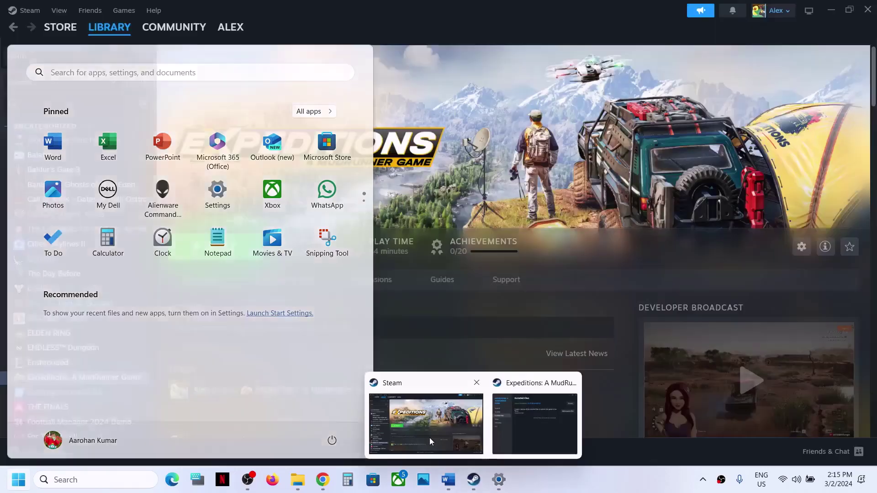
Go to Step 14 in the Word document, maximize the window and highlight the instructions on disconnecting external devices, controllers and monitors and disabling Steam Overlay.
click(442, 480)
scroll(286, 335, down, 5)
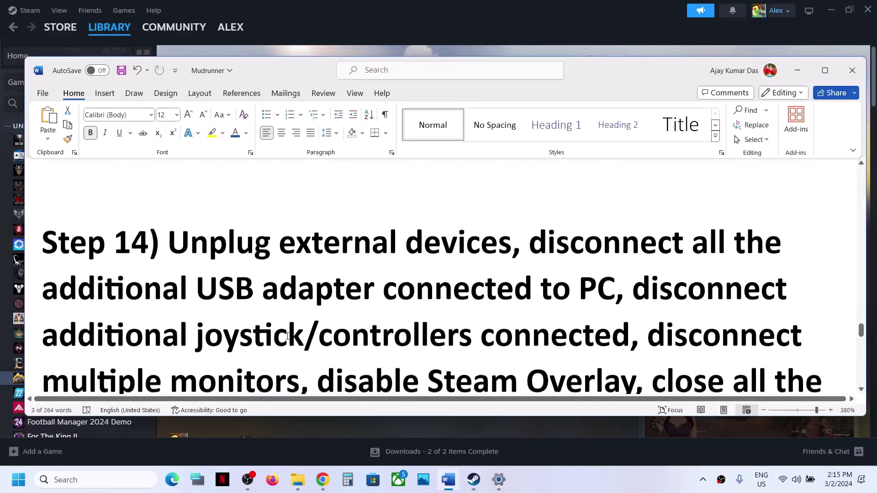
drag(169, 219, 512, 219)
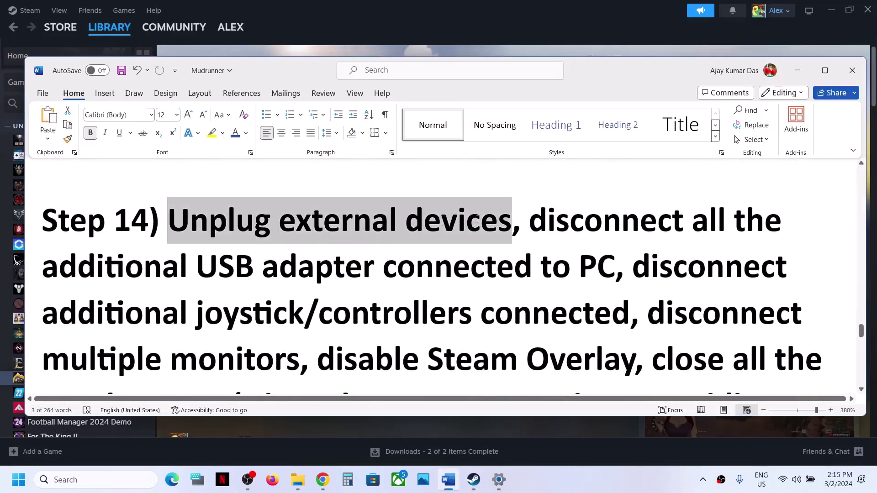
click(825, 71)
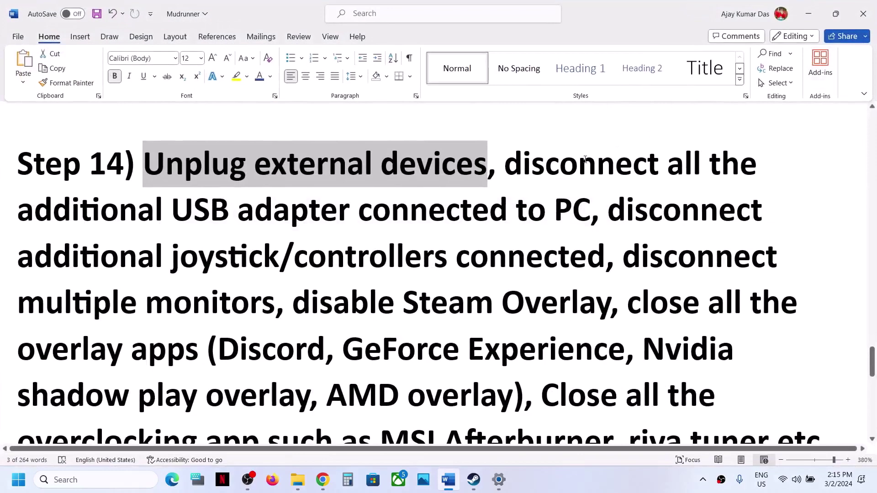
drag(505, 170, 501, 255)
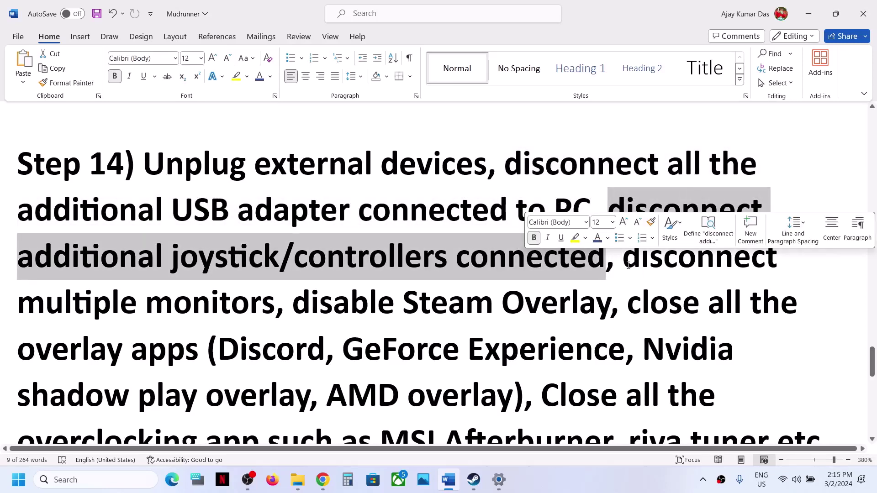
drag(623, 256, 501, 311)
Switch to Steam, check the in-game Steam Overlay setting in the general properties of Expeditions: A MudRunner Game, and close the properties.
click(474, 480)
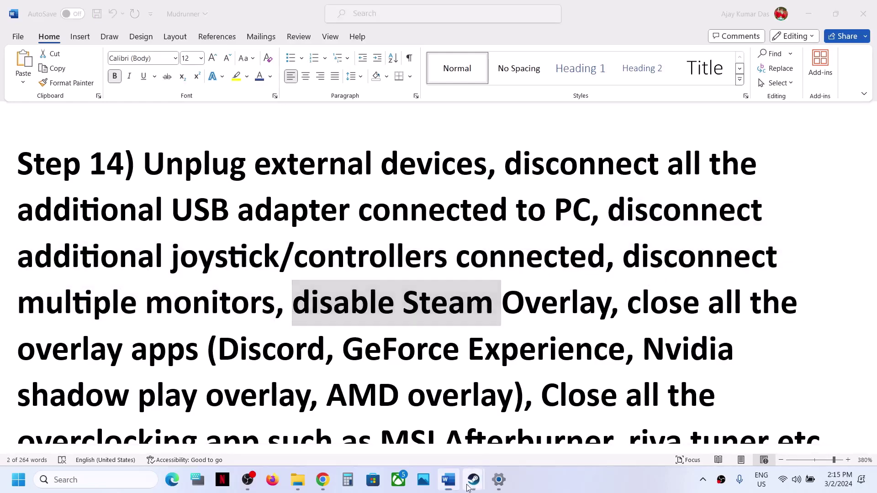
click(443, 436)
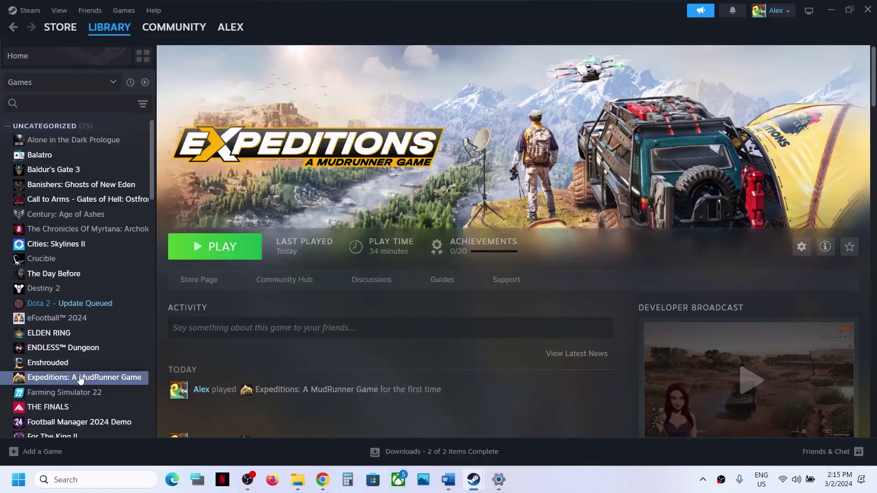
right_click(108, 374)
click(111, 363)
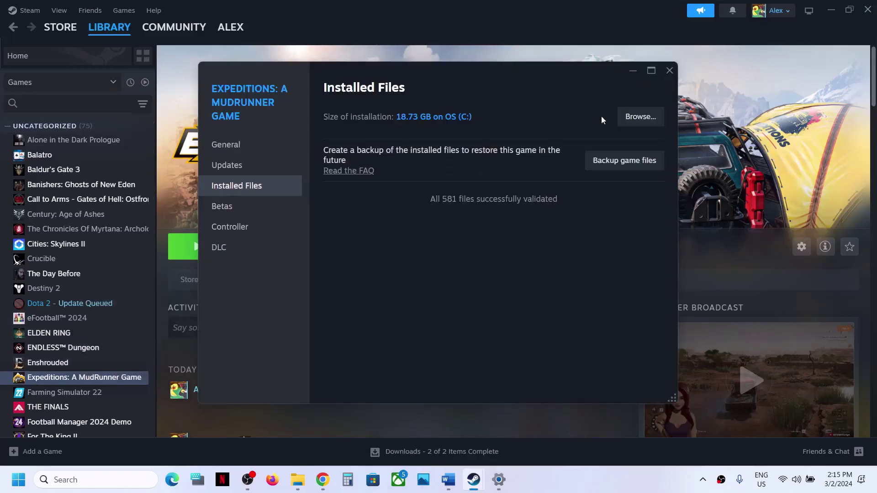
click(224, 145)
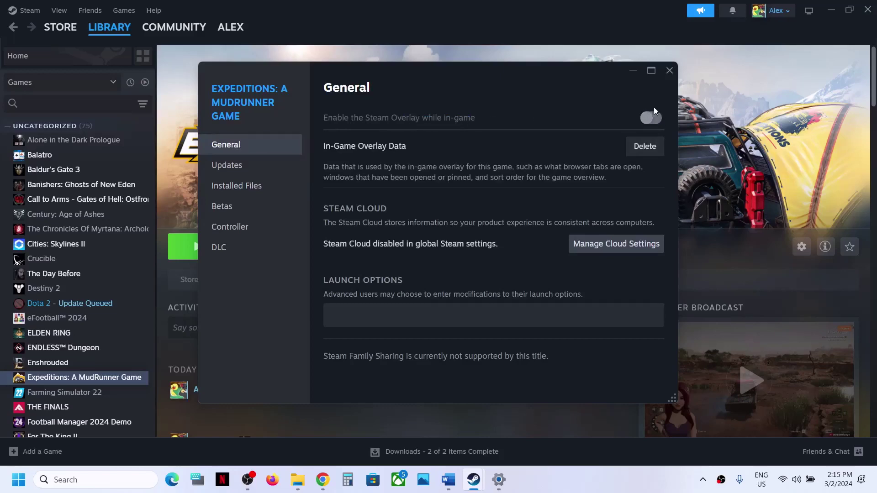
click(667, 70)
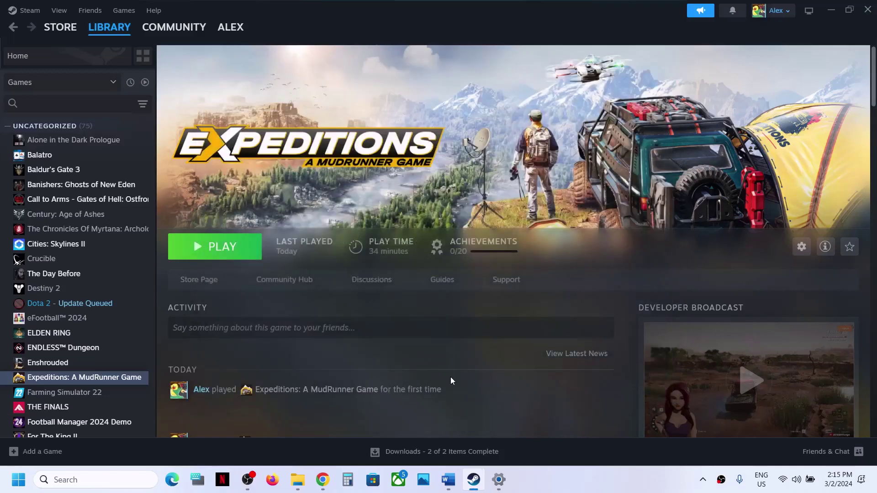
Return to Word and highlight the Step 14 instructions on closing overlay apps and overclocking apps such as MSI Afterburner.
click(449, 478)
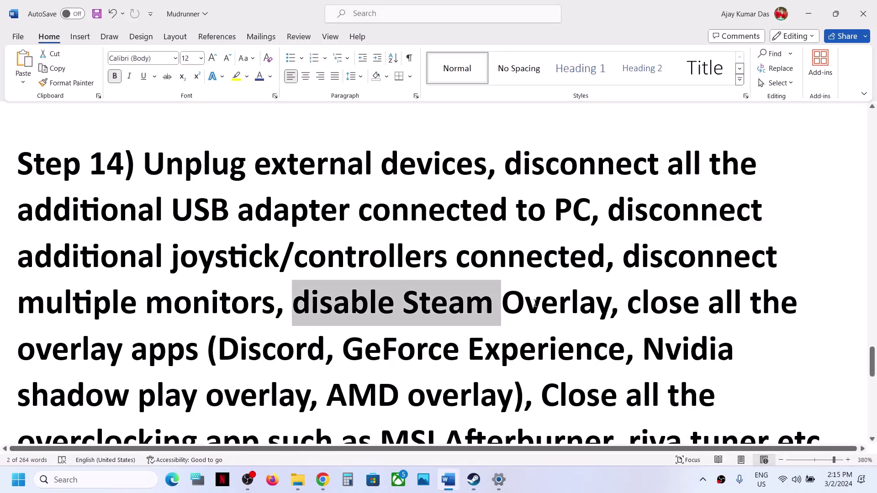
click(535, 303)
drag(627, 302, 625, 349)
scroll(567, 342, down, 3)
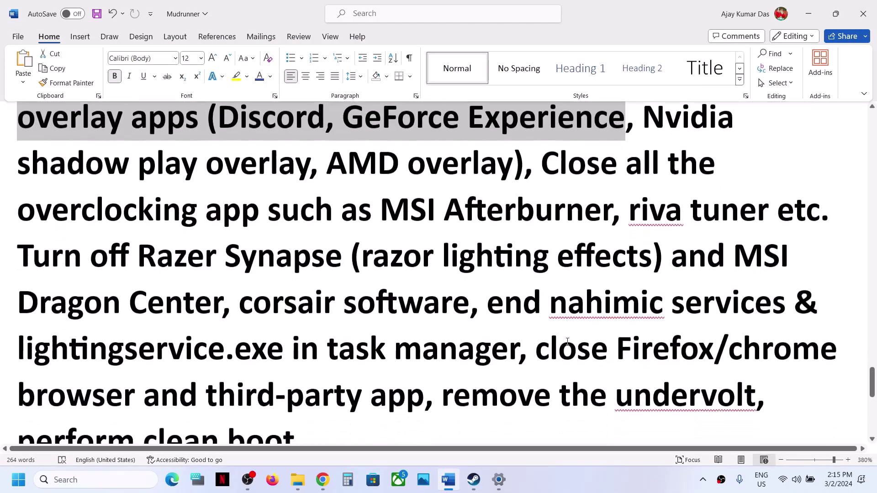
scroll(550, 228, up, 3)
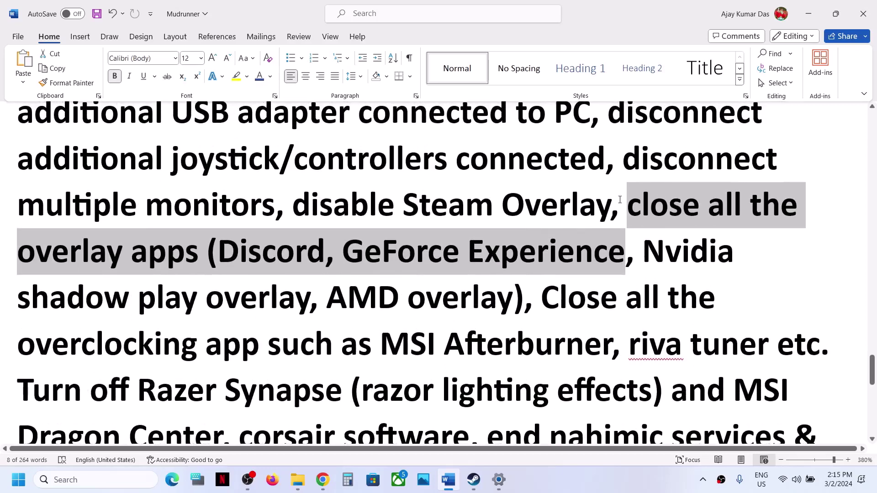
click(620, 200)
drag(624, 201, 605, 344)
click(543, 282)
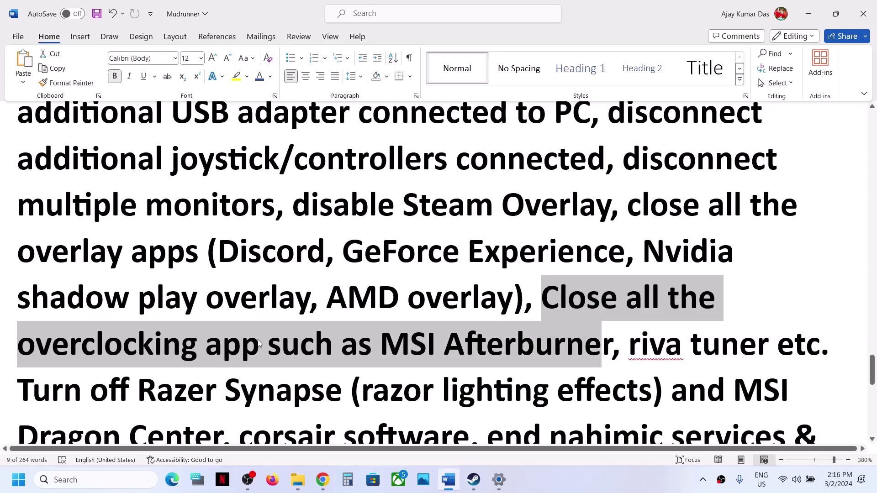
Highlight the rest of Step 14, from turning off Razer Synapse through closing browsers and removing the undervolt to performing a clean boot.
scroll(94, 256, down, 3)
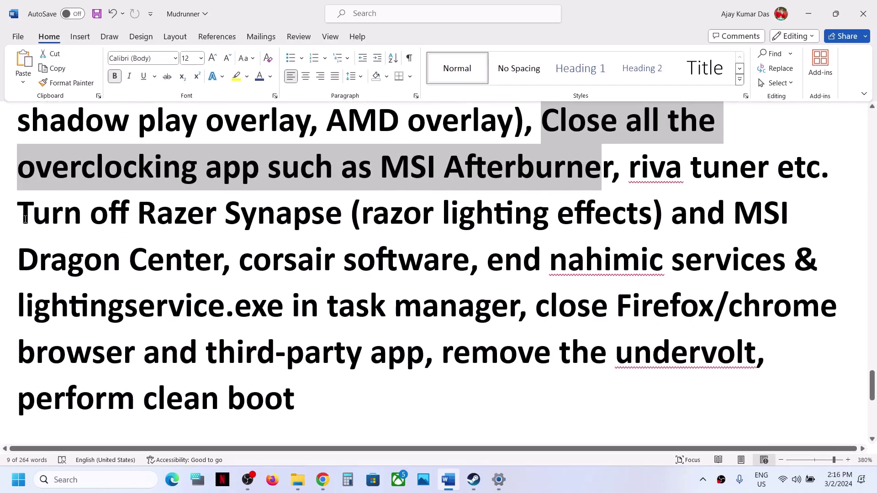
drag(22, 216, 385, 344)
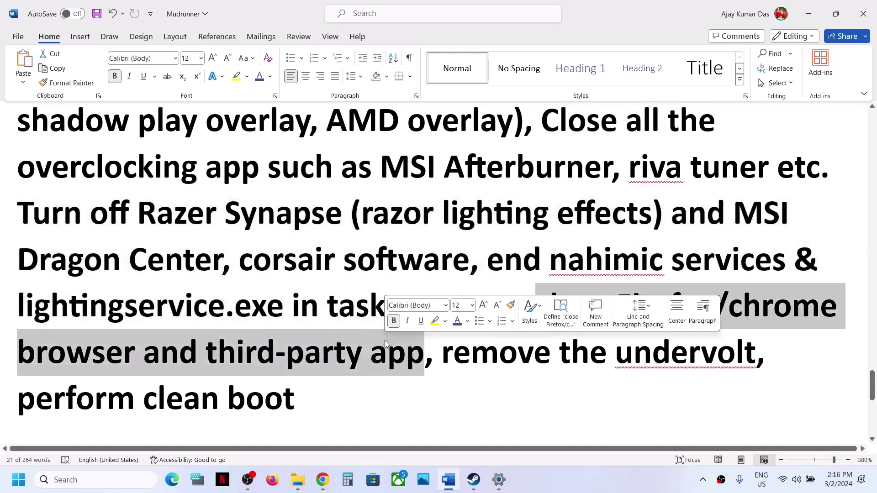
drag(443, 354, 756, 356)
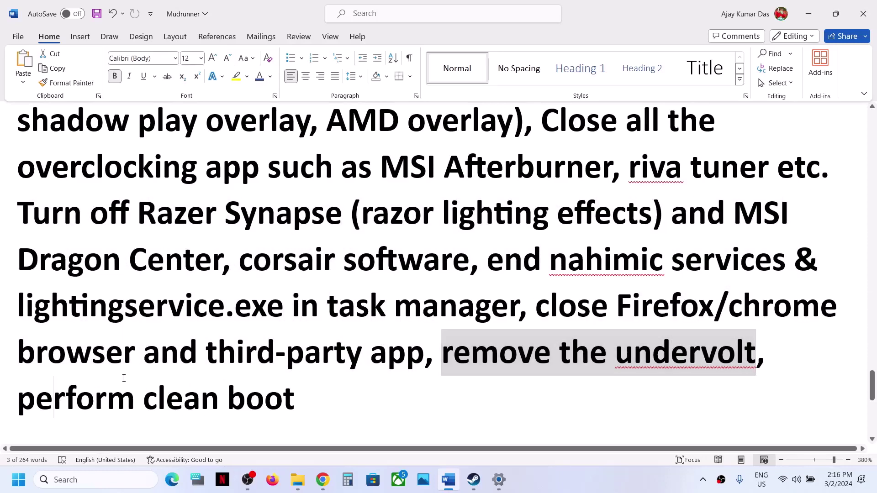
drag(67, 396, 215, 400)
Search Windows for System Configuration, open it and hide all Microsoft services in the services list.
click(114, 480)
text(system)
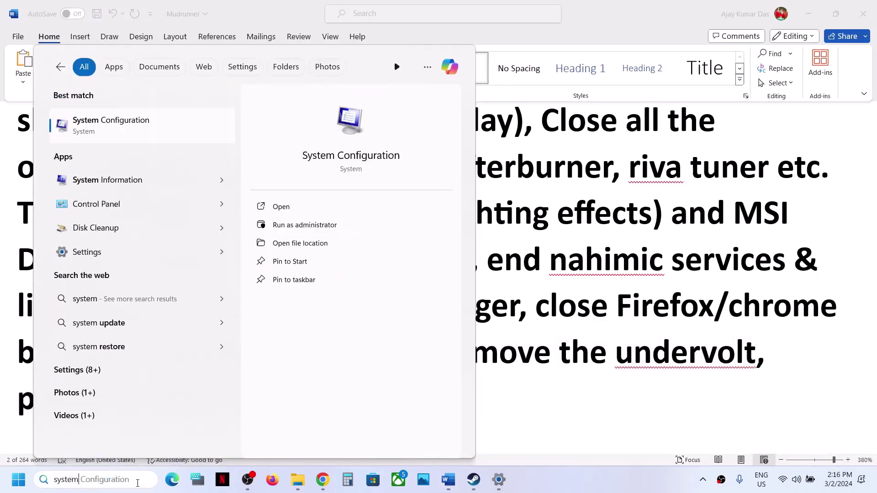
key(Right)
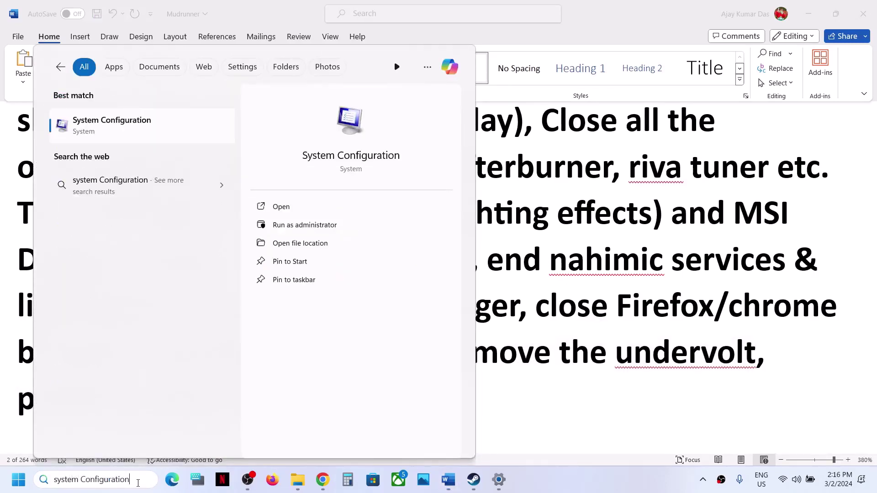
click(117, 121)
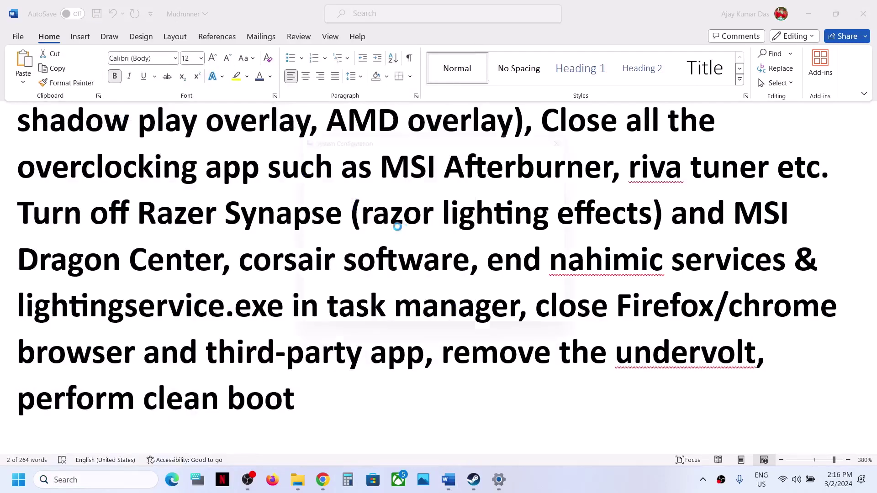
click(353, 152)
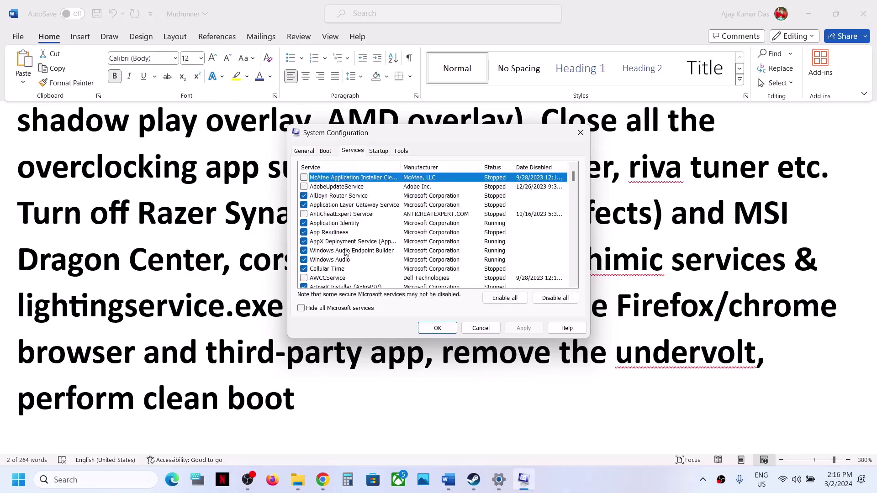
click(302, 308)
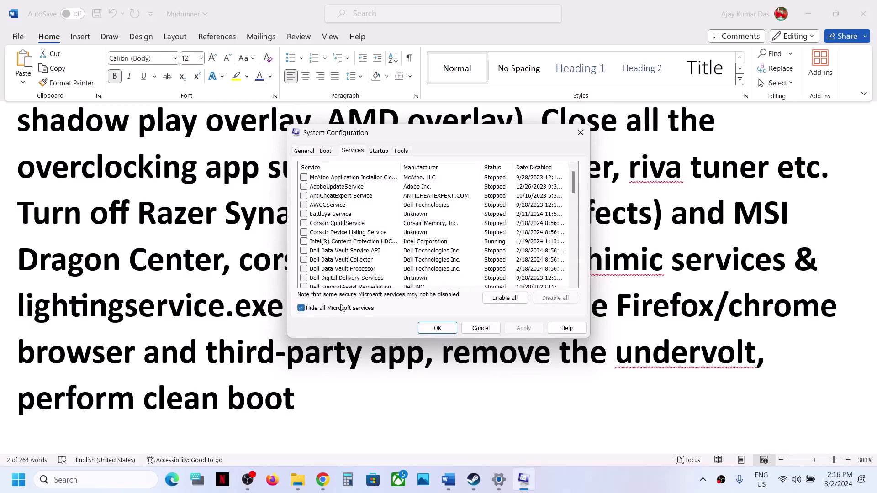